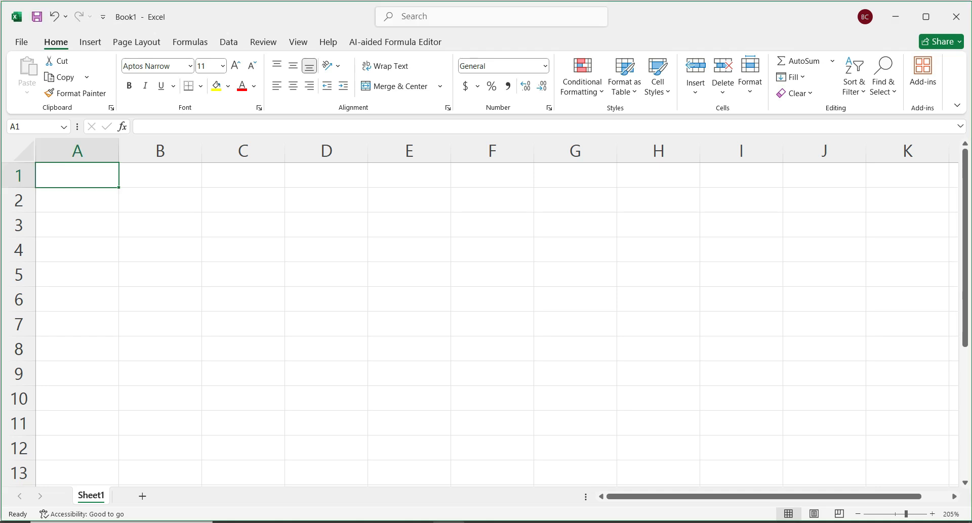
Step: Enter the column header "sn.no" in cell A1
type("s")
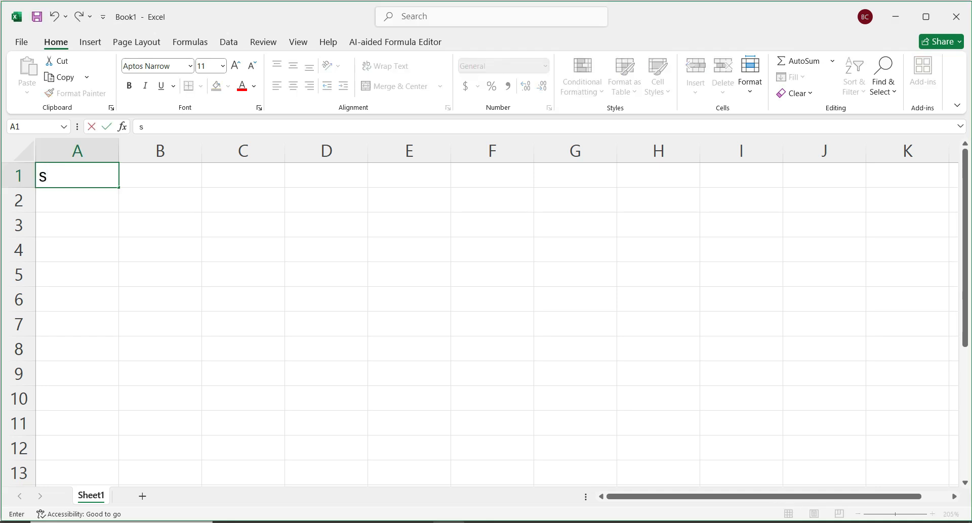
type("n.no")
key("ctrl+Return")
key("Return")
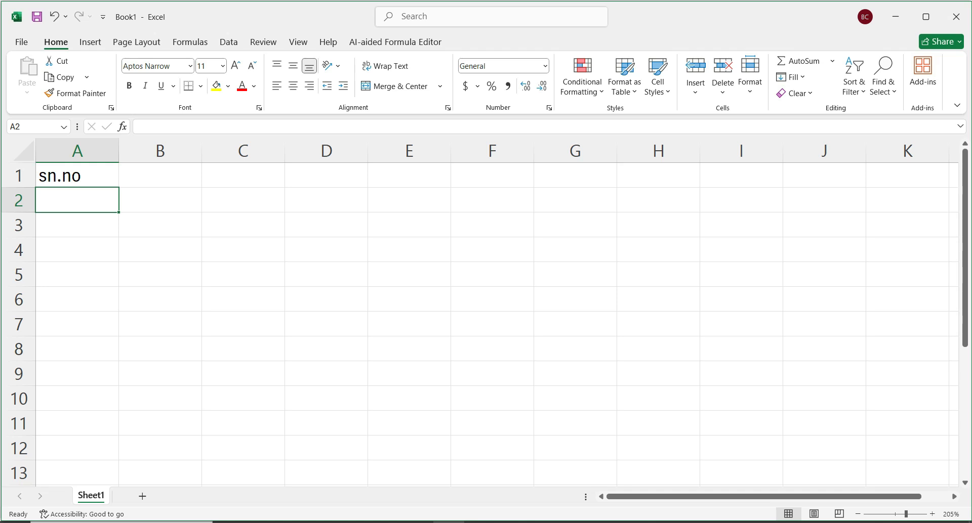
Step: Enter the serial numbers 1, 2, 3 and 4 manually in cells A2 to A5
type("1")
key("Return")
key("Return")
key("Up")
type("2")
key("Return")
type("3")
key("Return")
type("5")
key("BackSpace")
type("4")
key("Return")
key("Right")
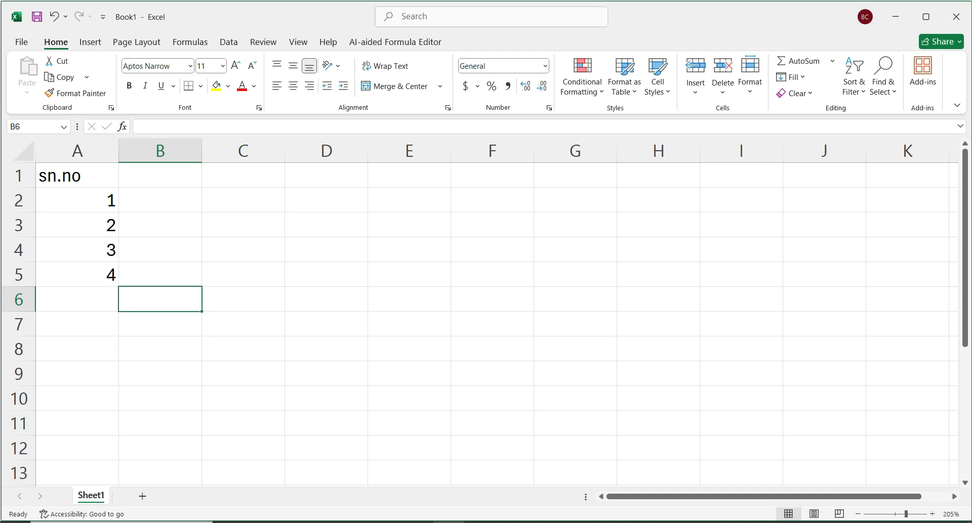
Step: Clear the numbers in A2:A5 and enter 1 in cell A2
left_click_drag(77, 200, 77, 275)
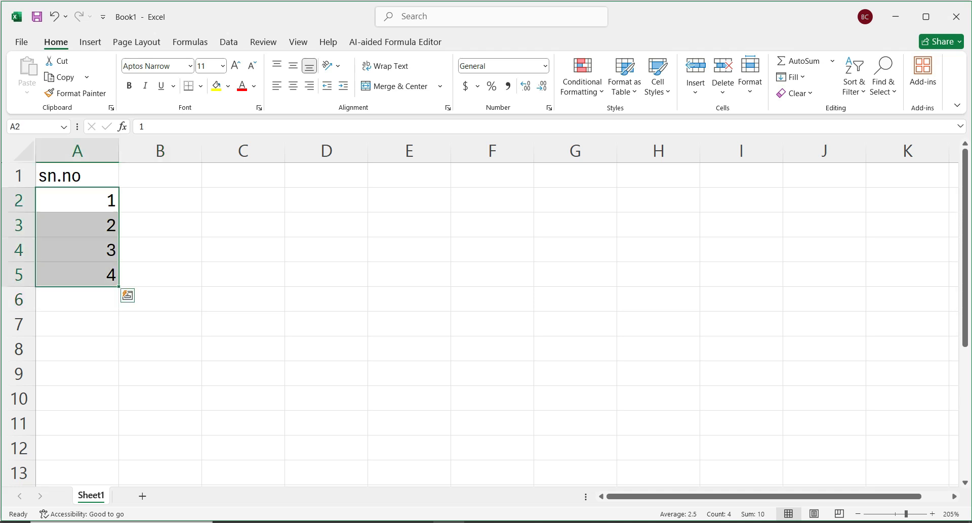
key("Delete")
left_click(77, 200)
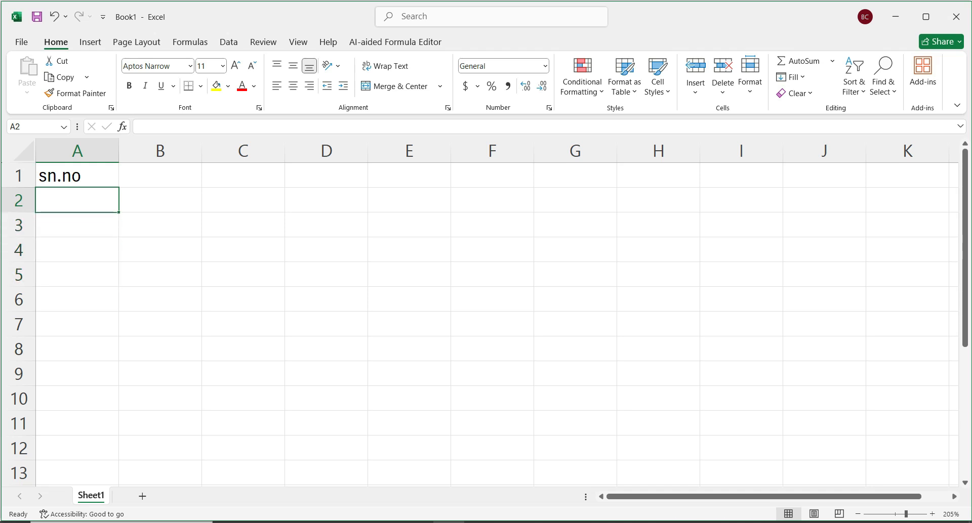
type("1")
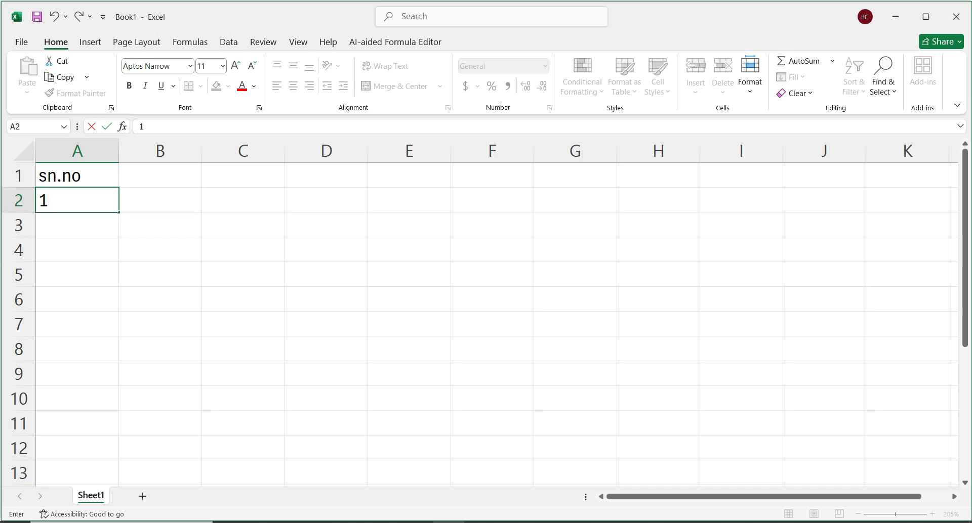
left_click(160, 250)
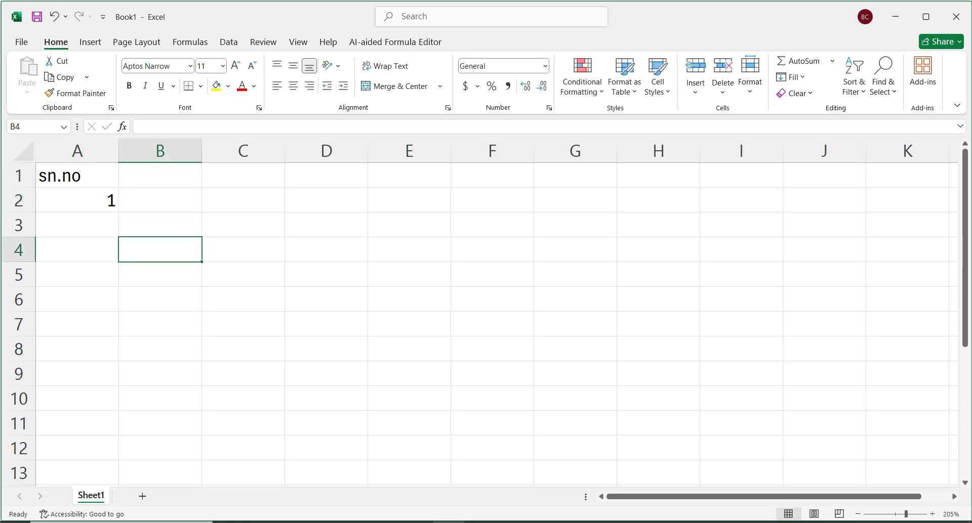
Step: Autofill the number in A2 down to A18 as a consecutive series from 1 to 17
scroll(159, 250, "up", 4)
scroll(160, 250, "up", 7)
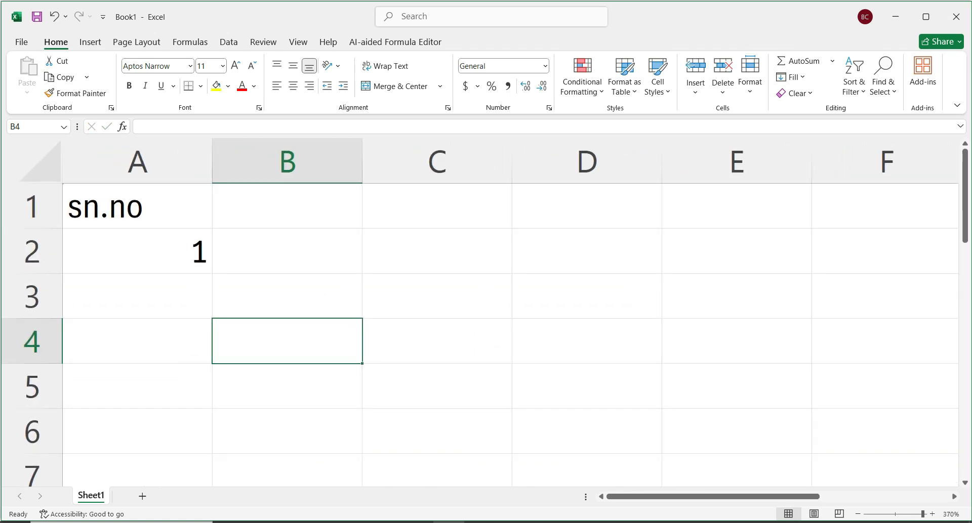
left_click(138, 251)
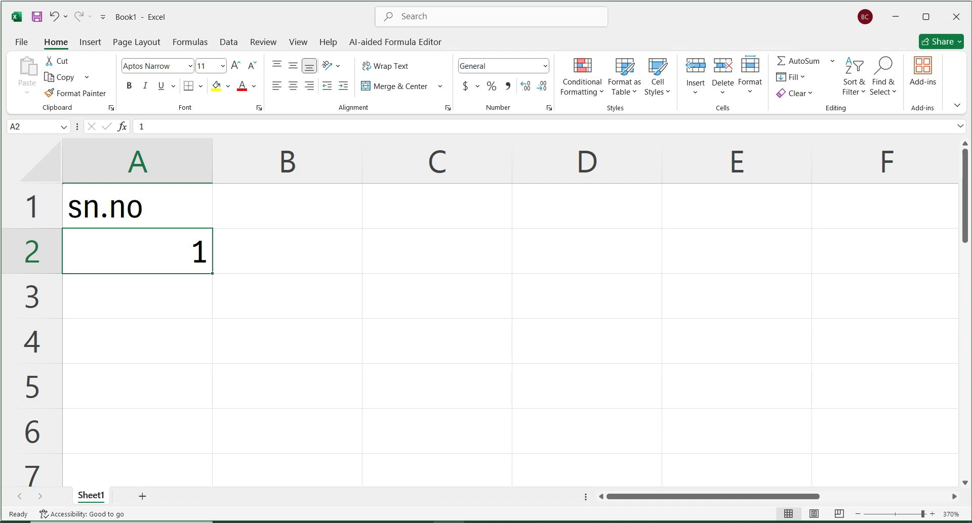
left_click_drag(212, 273, 213, 384)
left_click_drag(215, 334, 215, 367)
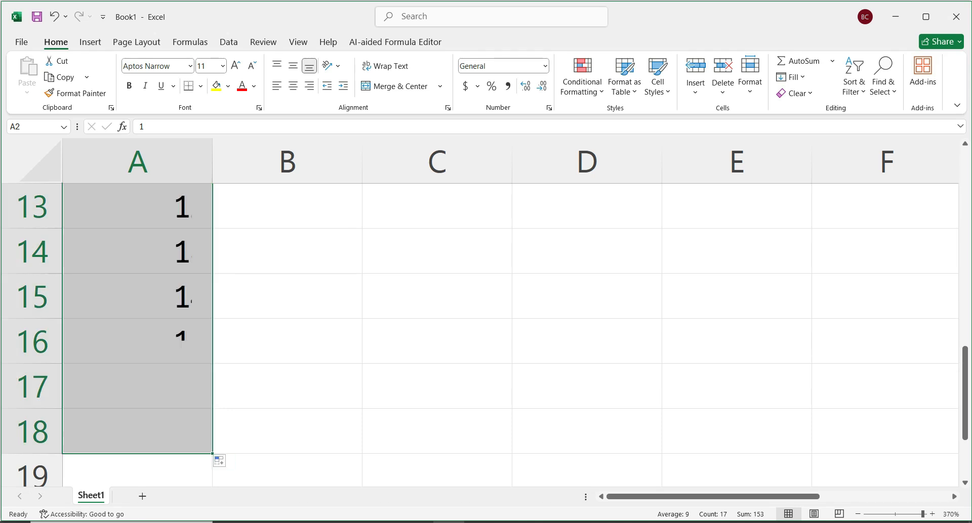
scroll(215, 367, "up", 4)
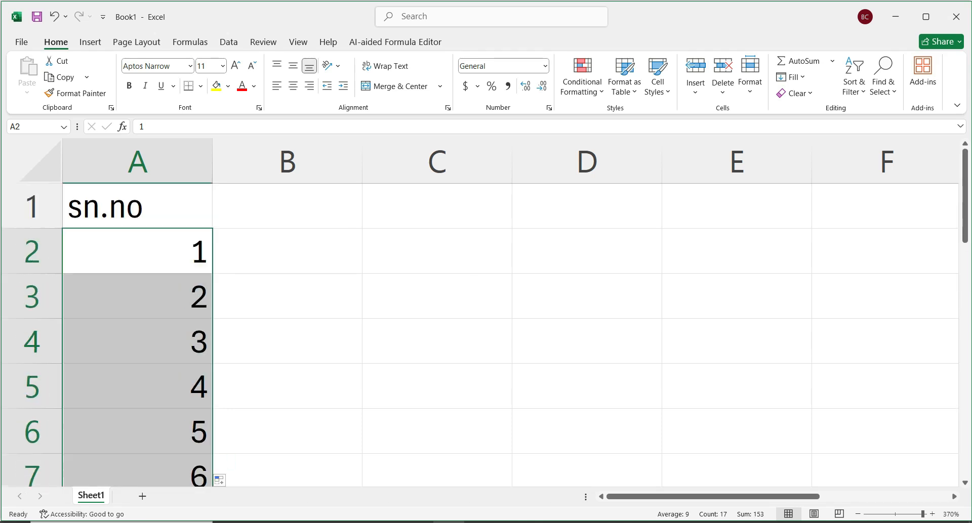
scroll(480, 313, "down", 10, "ctrl")
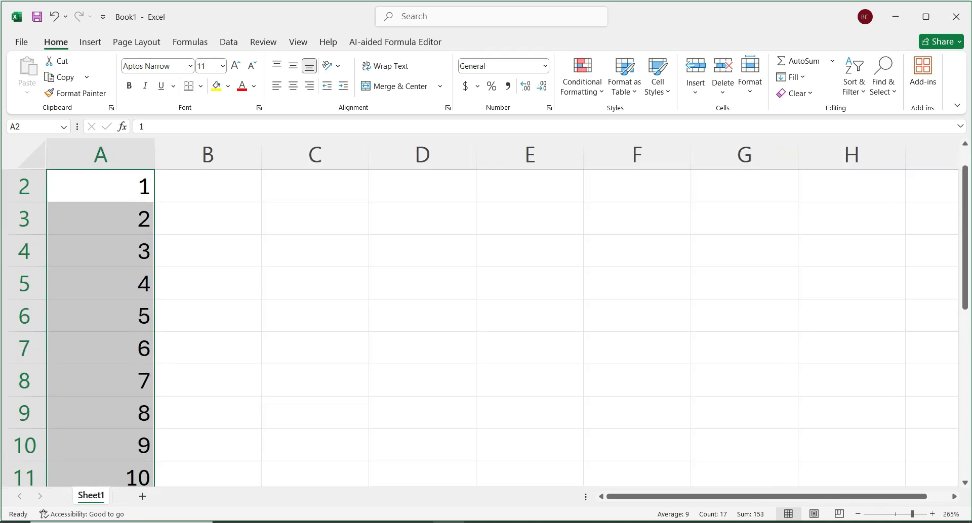
scroll(480, 313, "down", 5, "ctrl")
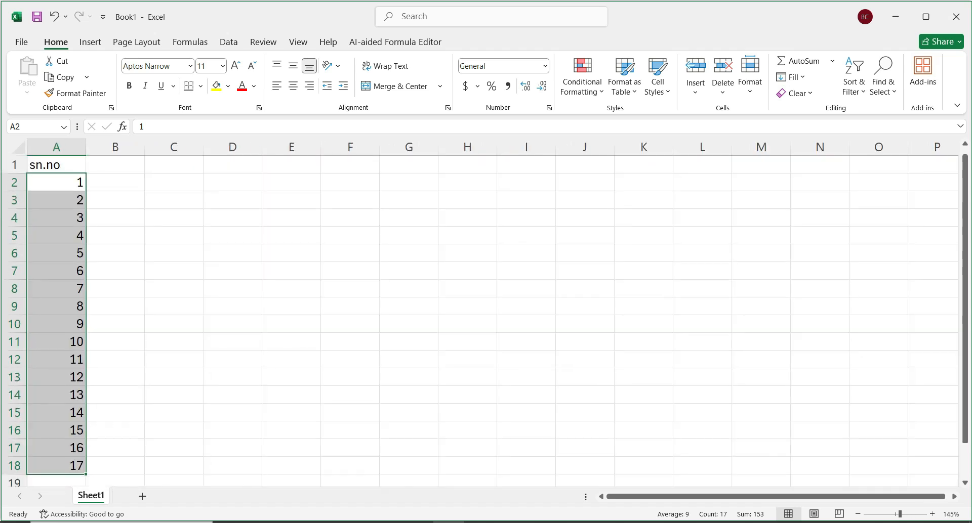
Step: Enter 1 in cell B2 and autofill it down to B19 as a consecutive series
left_click(115, 182)
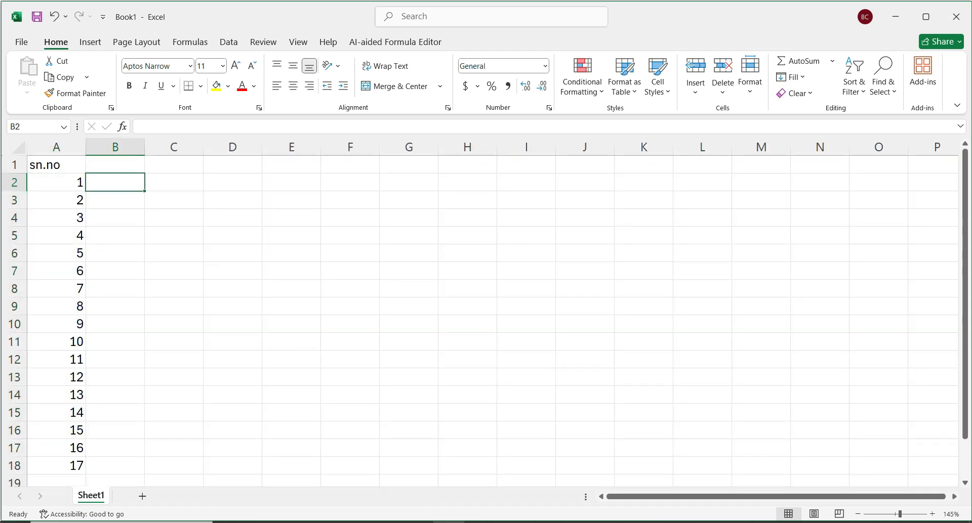
type("1")
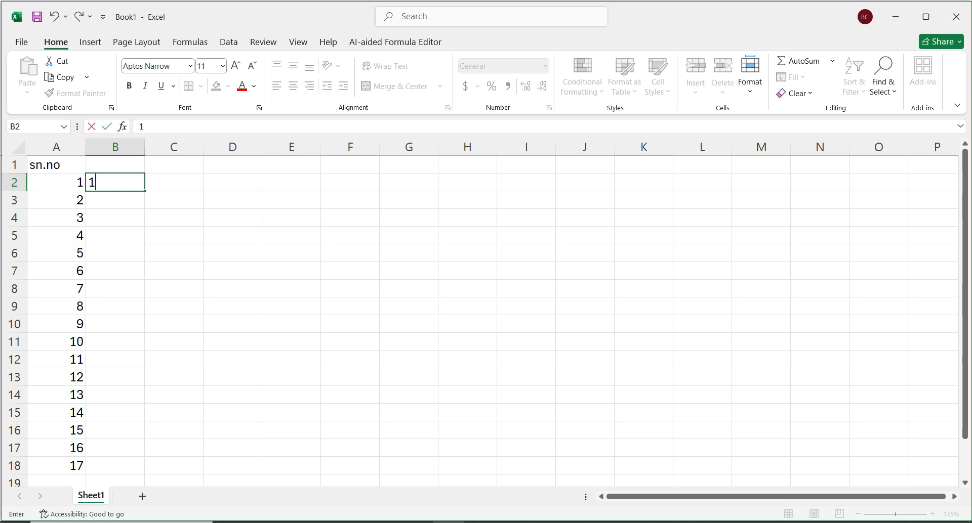
left_click_drag(144, 190, 147, 455)
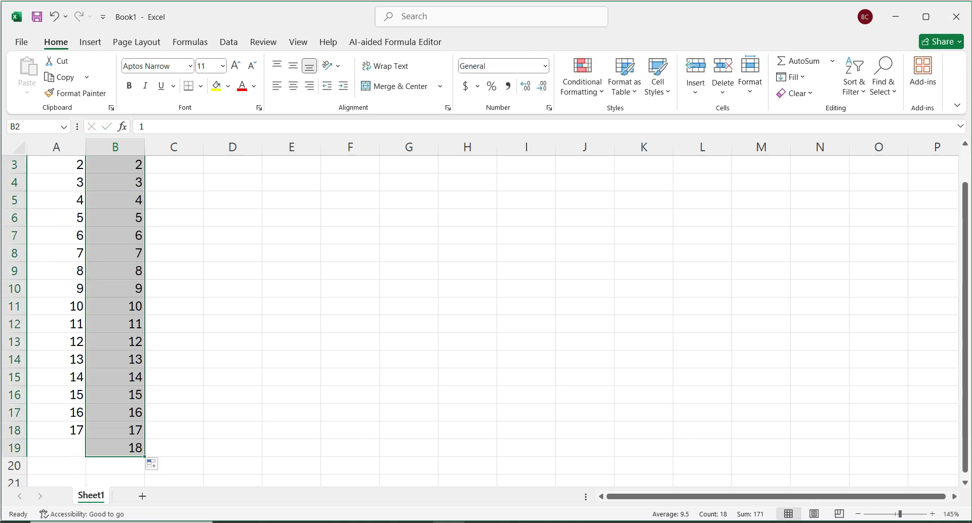
scroll(485, 319, "up", 1)
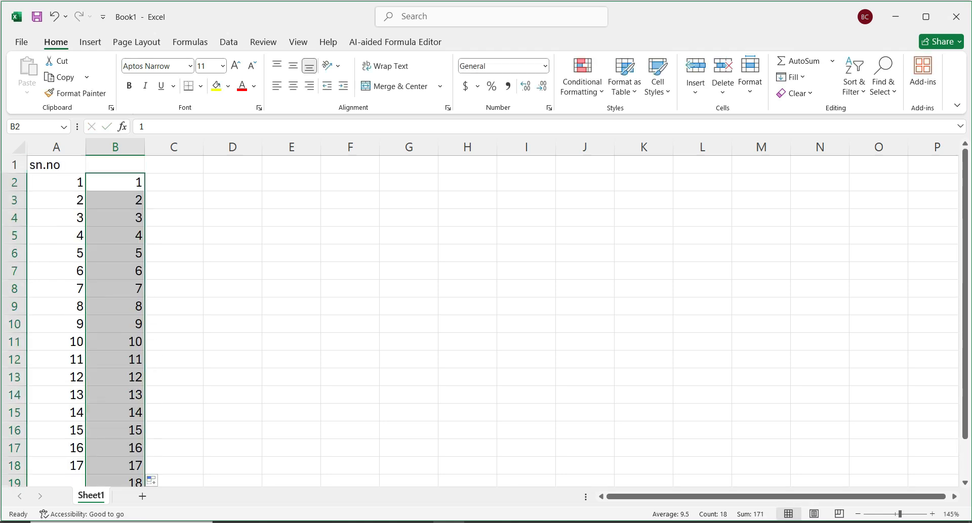
Step: Enter 1 in cell C2 and copy the same value down through C19
left_click(174, 182)
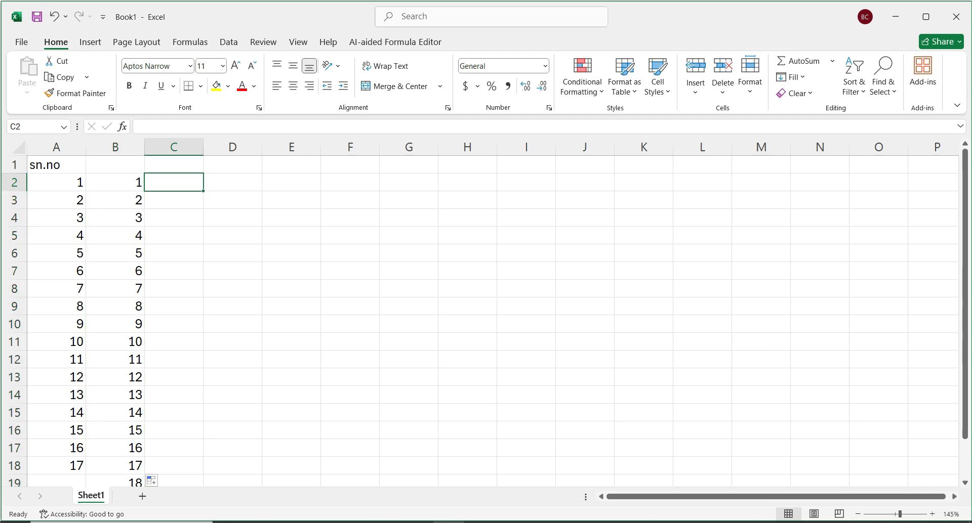
type("1")
key("Return")
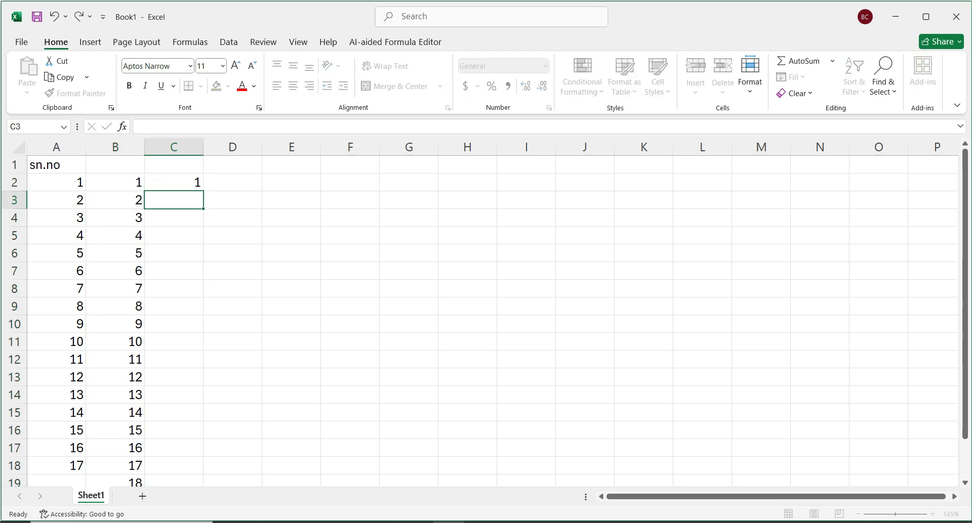
key("Up")
left_click_drag(202, 191, 205, 454)
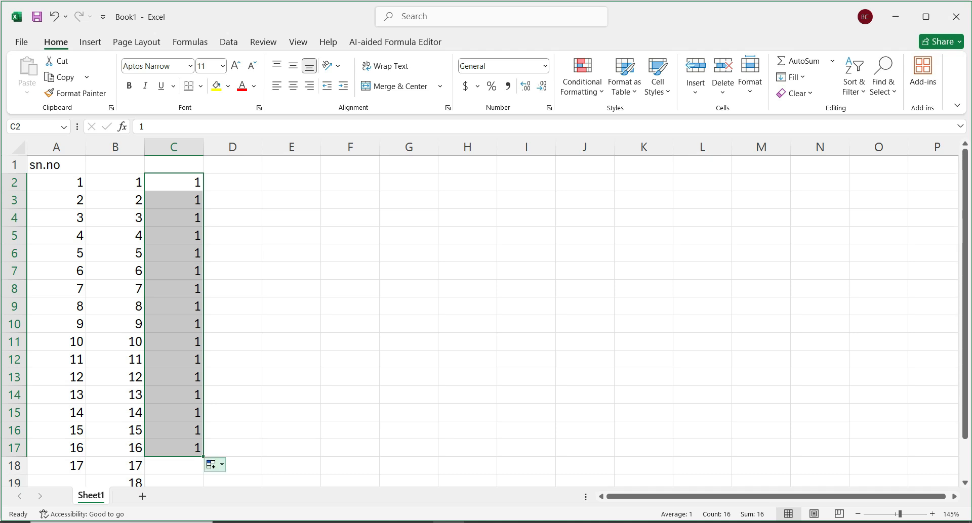
scroll(210, 464, "up", 3, "ctrl")
scroll(485, 324, "up", 1, "ctrl")
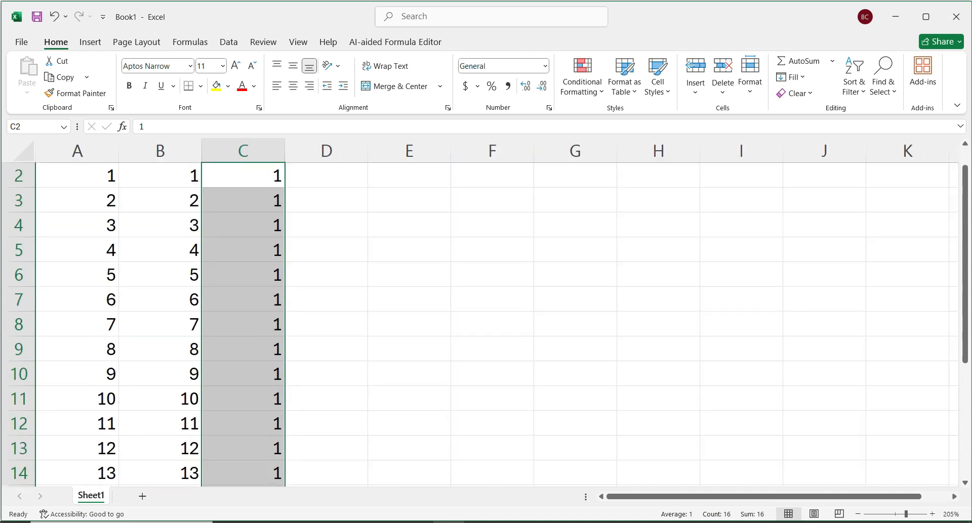
scroll(486, 324, "down", 5)
scroll(486, 323, "up", 2)
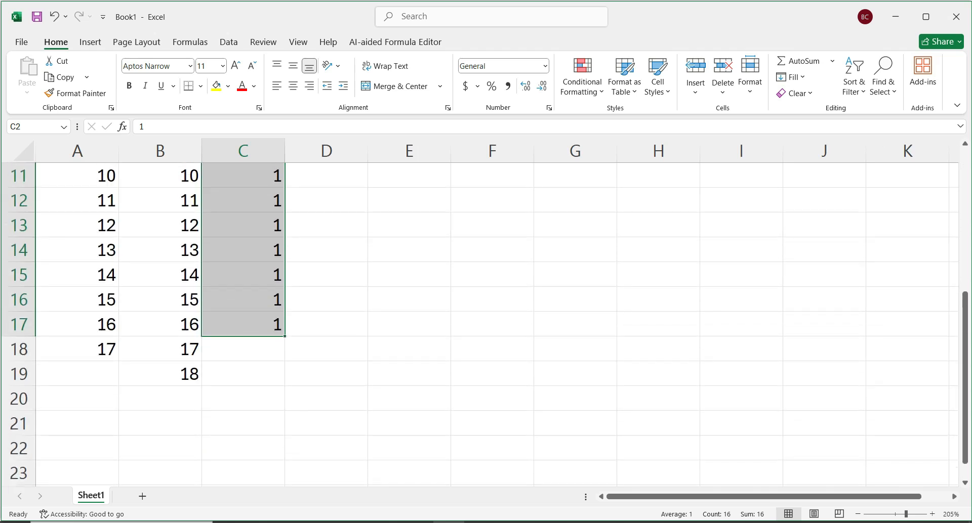
left_click_drag(285, 335, 285, 385)
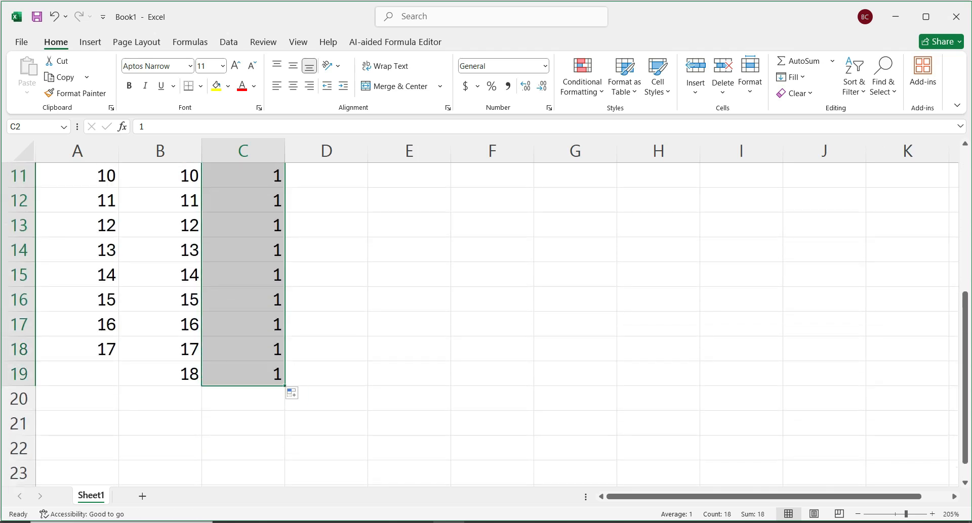
Step: Try the Fill Series autofill option on the repeated values in C2:C19
left_click(296, 394)
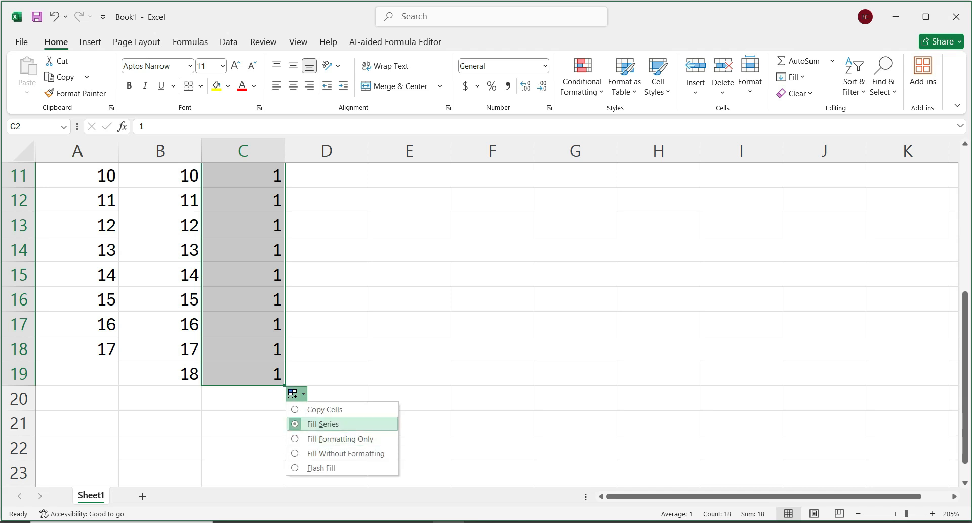
left_click(322, 424)
left_click(327, 399)
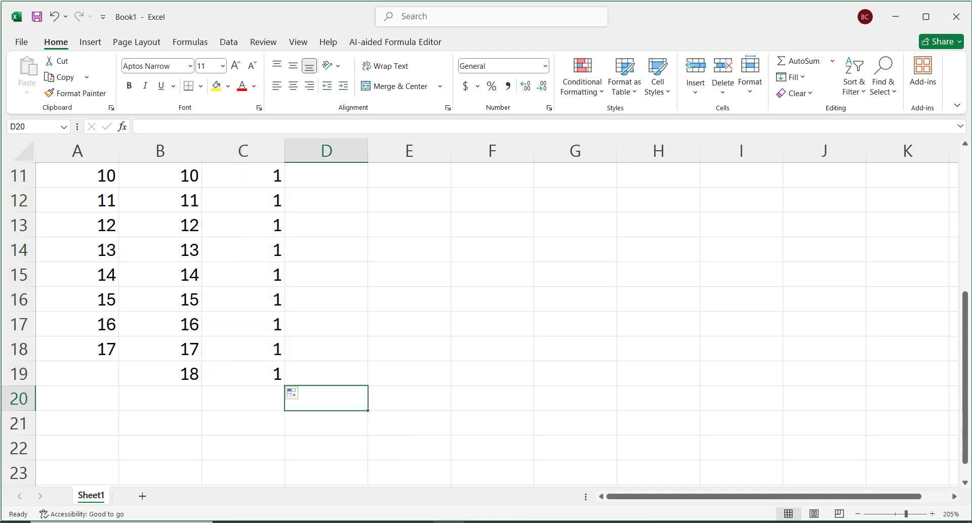
Step: Re-enter 1 in cell C2, filling it down to C12 with the Fill Series autofill option
type("1")
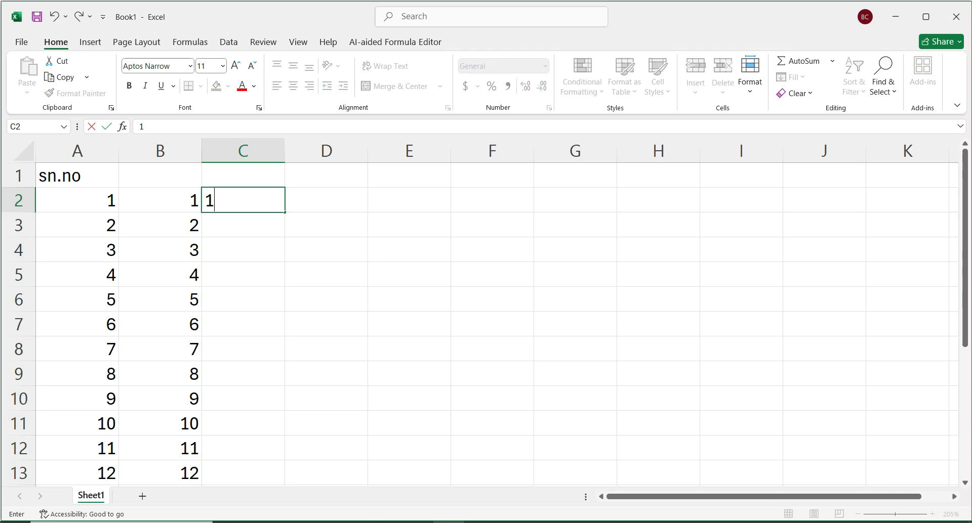
key("Return")
left_click(243, 201)
left_click_drag(284, 212, 284, 455)
left_click(296, 468)
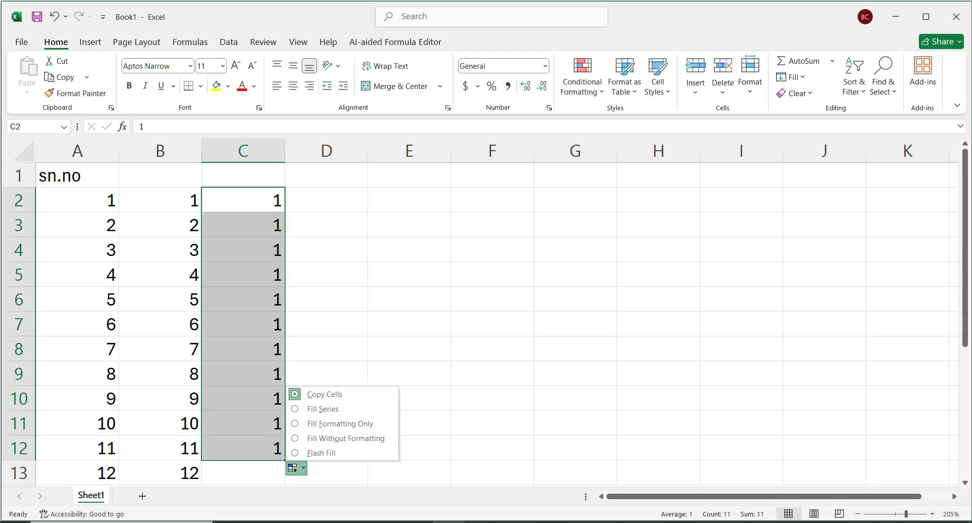
left_click(321, 409)
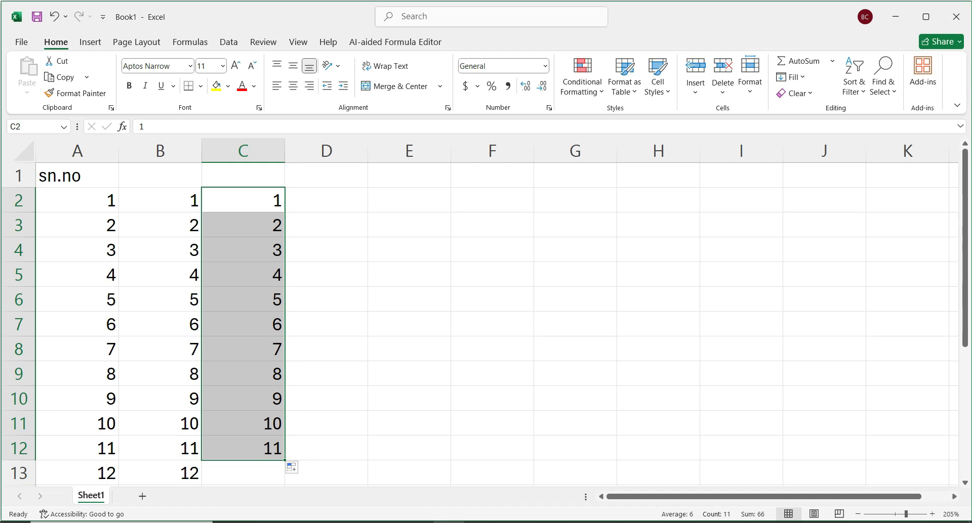
left_click(326, 349)
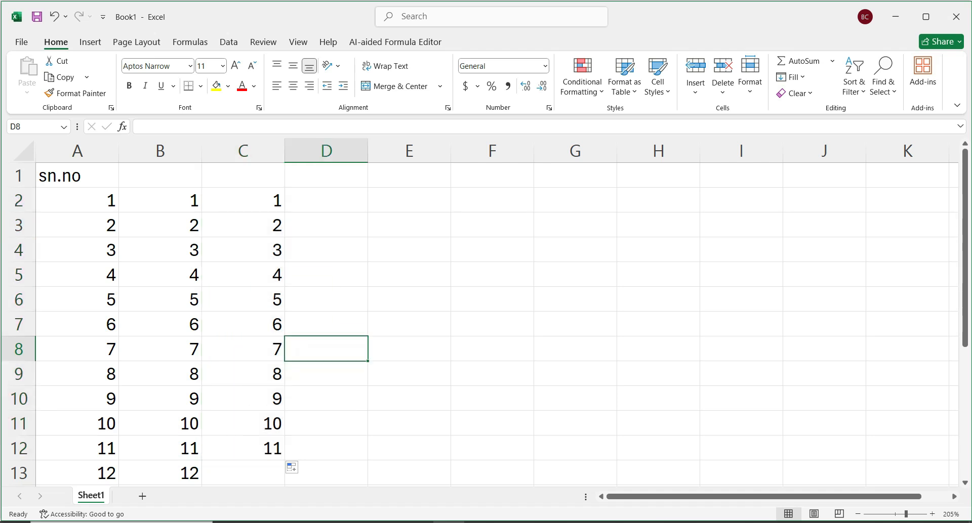
Step: Clear all the numbers below the header row in columns A to D, keeping the "sn.no" header
left_click_drag(77, 200, 314, 456)
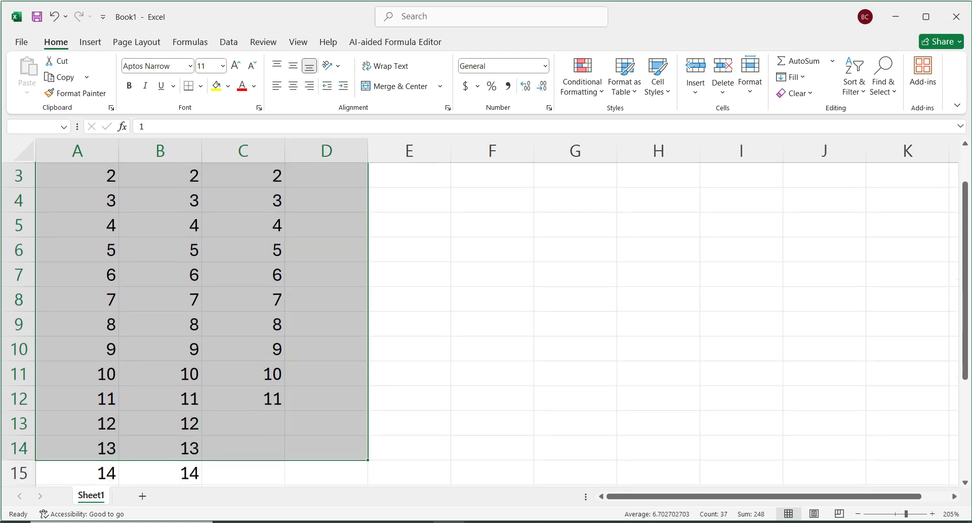
key("Delete")
scroll(243, 324, "down", 3)
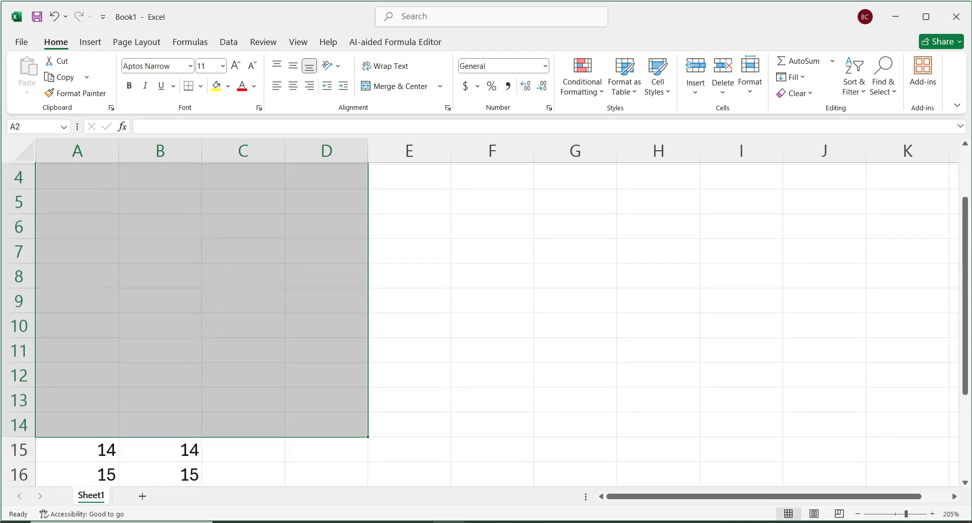
left_click_drag(74, 287, 159, 402)
left_click(512, 302)
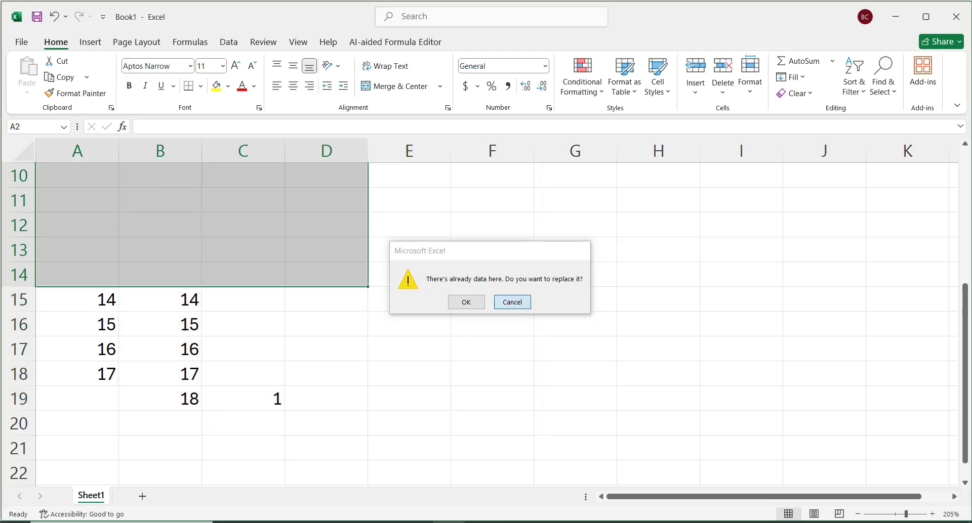
left_click_drag(77, 275, 326, 448)
key("Delete")
scroll(326, 447, "up", 3)
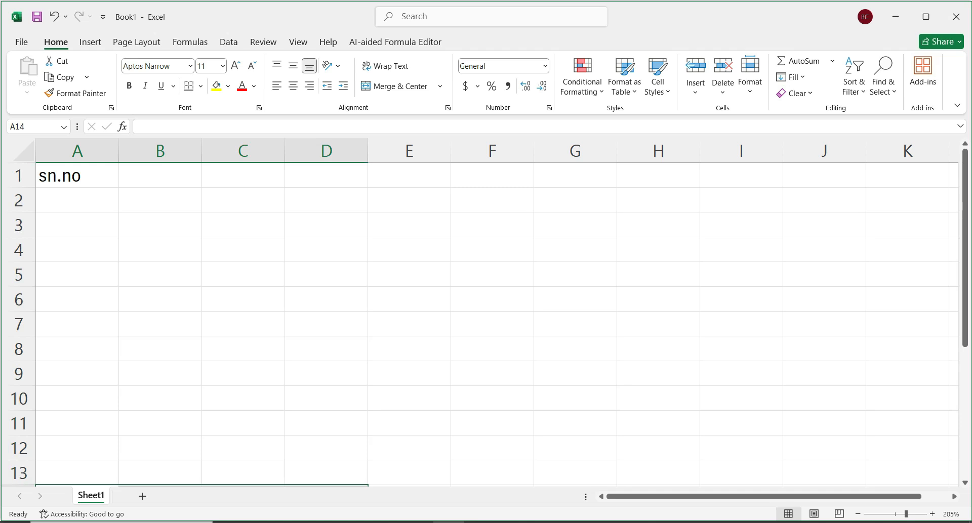
Step: Enter 1 in cell A2 as the starting serial number and keep that cell selected
left_click(76, 200)
type("1")
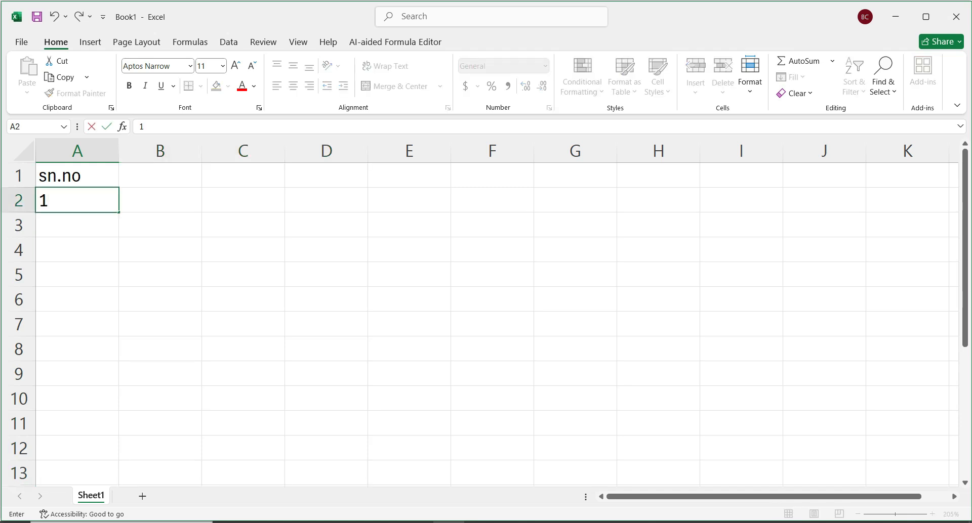
left_click(77, 250)
left_click(76, 201)
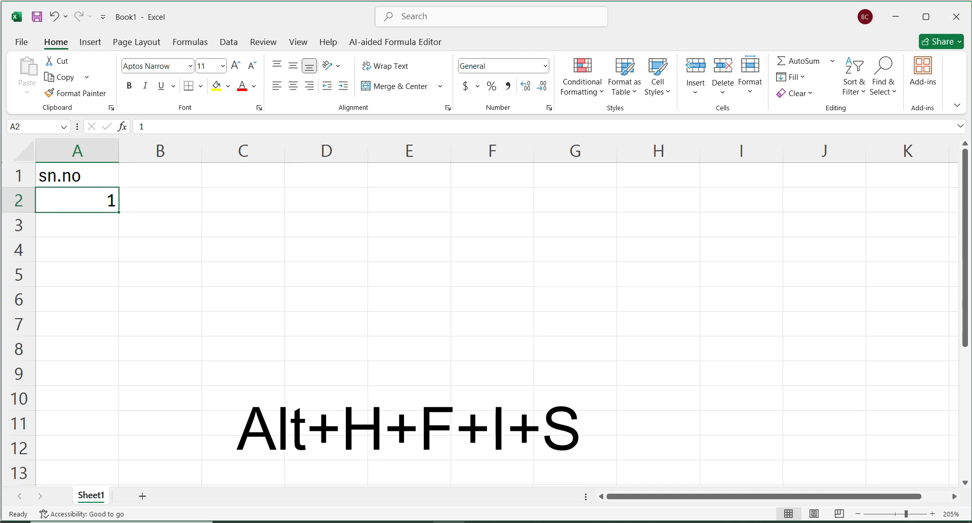
Step: Fill a linear series down column A from A2 with step value 1 and stop value 1000
key("alt+h")
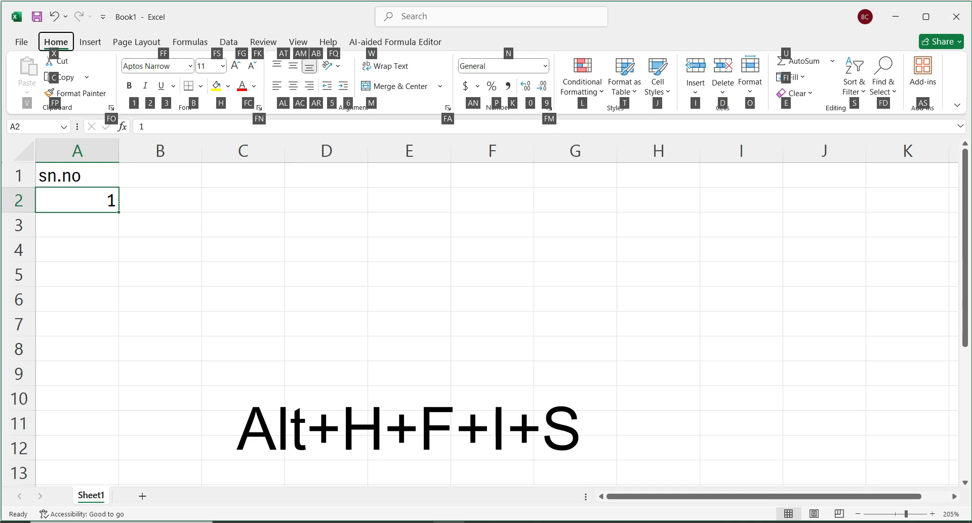
key("f")
key("i")
key("s")
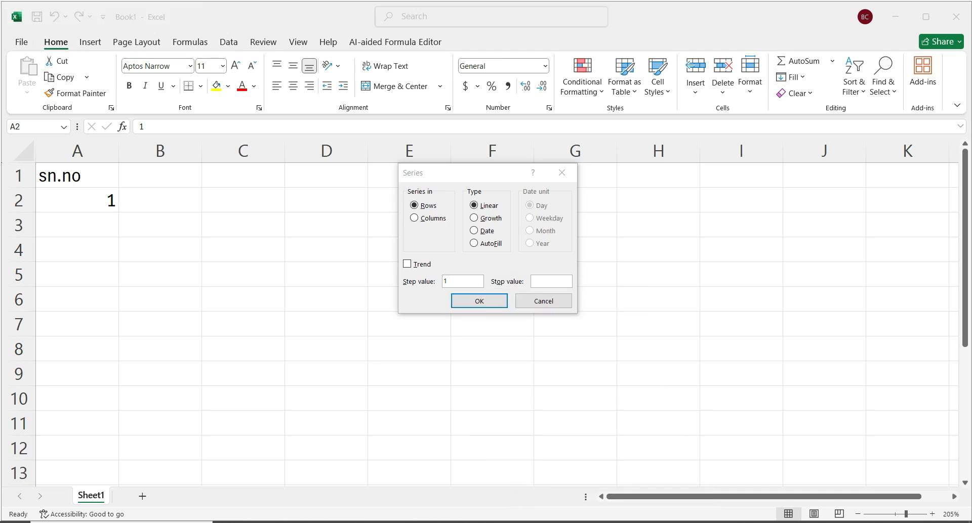
type("00")
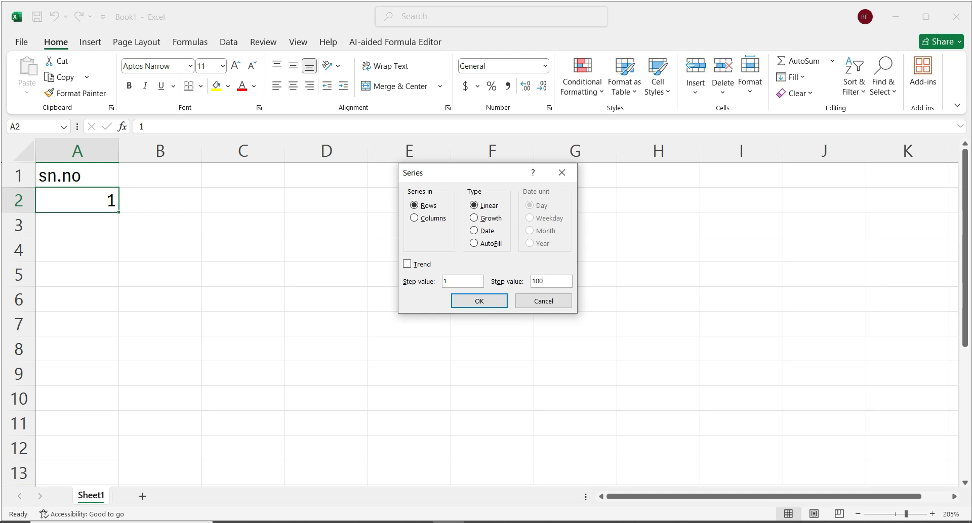
type("0")
key("alt+c")
key("Return")
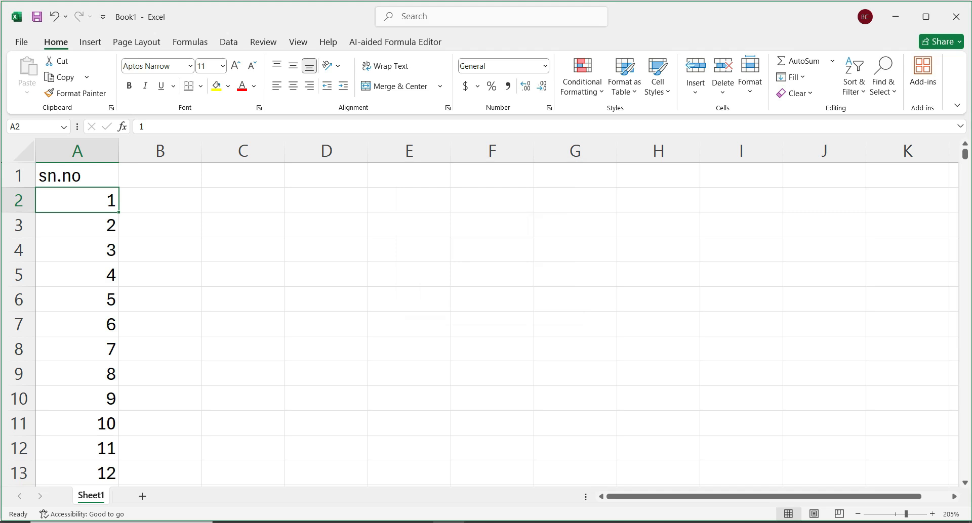
Step: Look through the serial numbers filled down column A and return to the start of the sheet
scroll(474, 325, "down", 5)
scroll(474, 325, "down", 20)
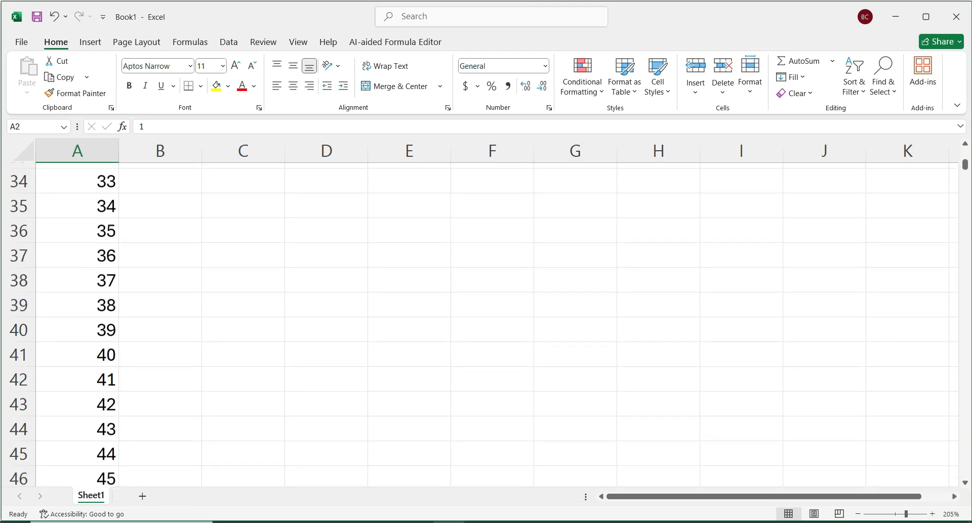
scroll(487, 328, "up", 4)
scroll(487, 328, "down", 9)
scroll(487, 328, "up", 6)
scroll(487, 328, "up", 20)
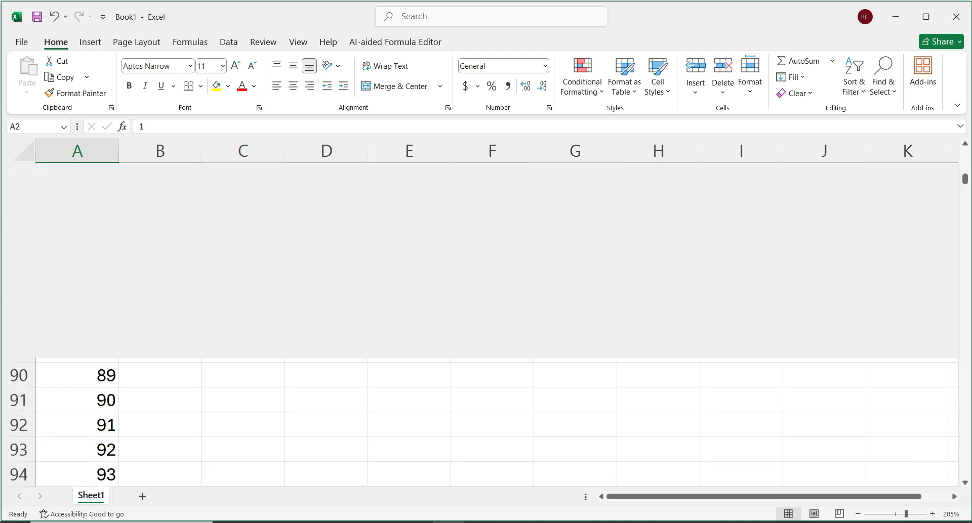
scroll(487, 328, "up", 8)
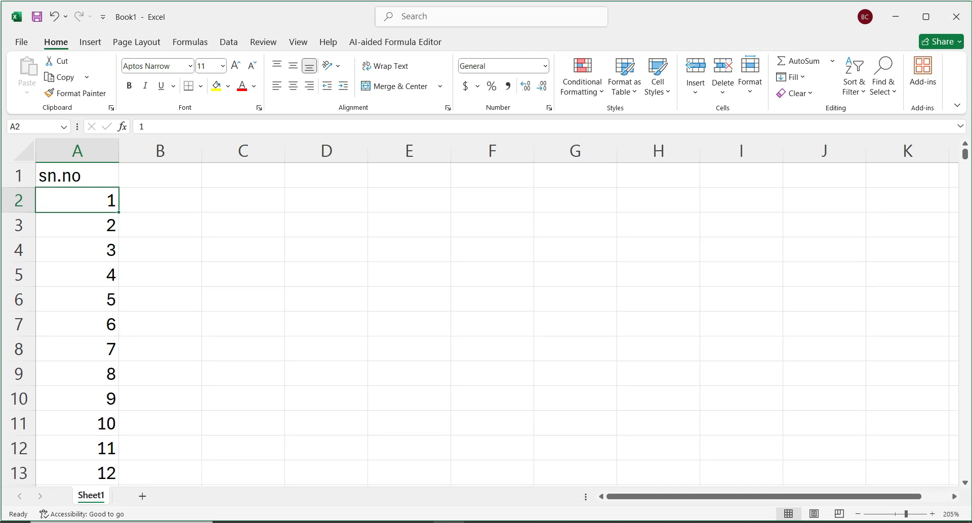
Step: Enter 1 in cell B2 and keep that cell selected
left_click(243, 201)
left_click(160, 200)
type("1")
left_click(160, 250)
left_click(160, 200)
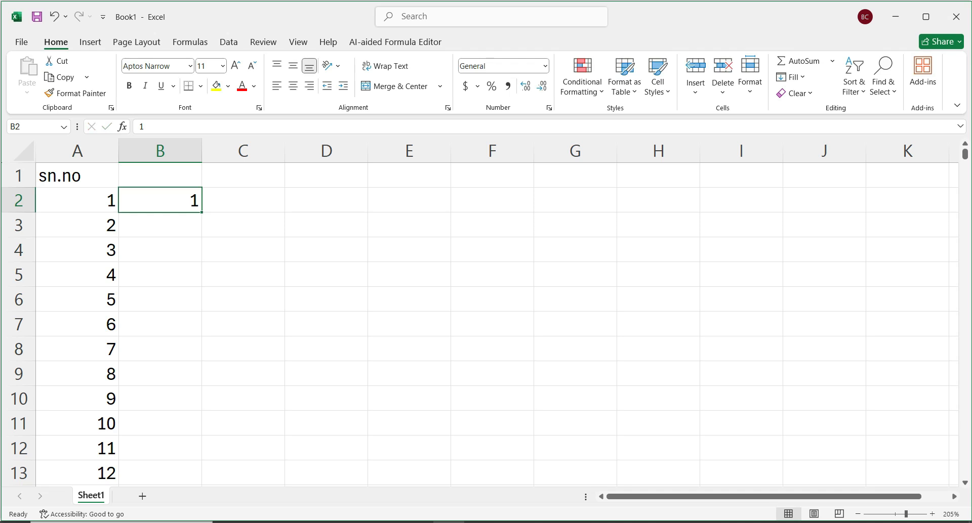
Step: Fill a linear series across row 2 from B2 with step value 1 and stop value 100
key("alt")
key("h")
key("f")
key("i")
key("s")
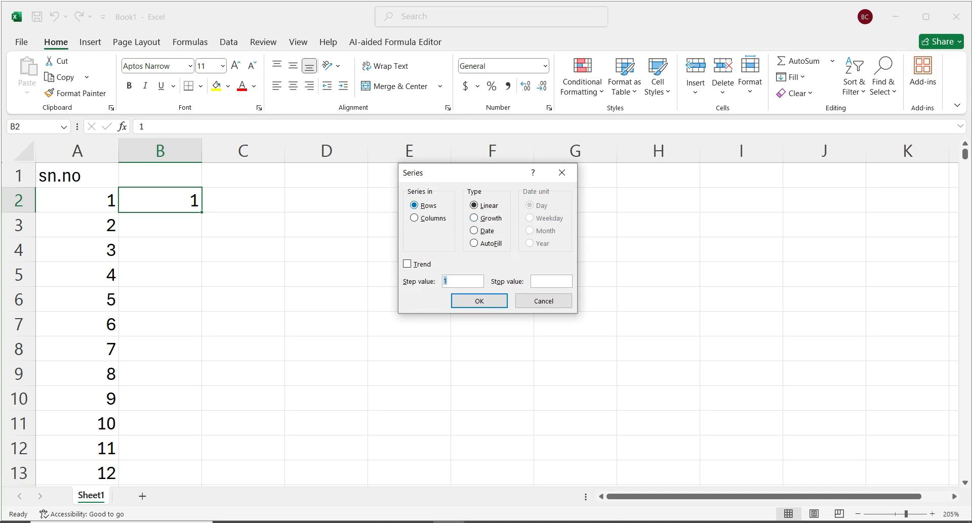
left_click(550, 281)
type("100")
key("Return")
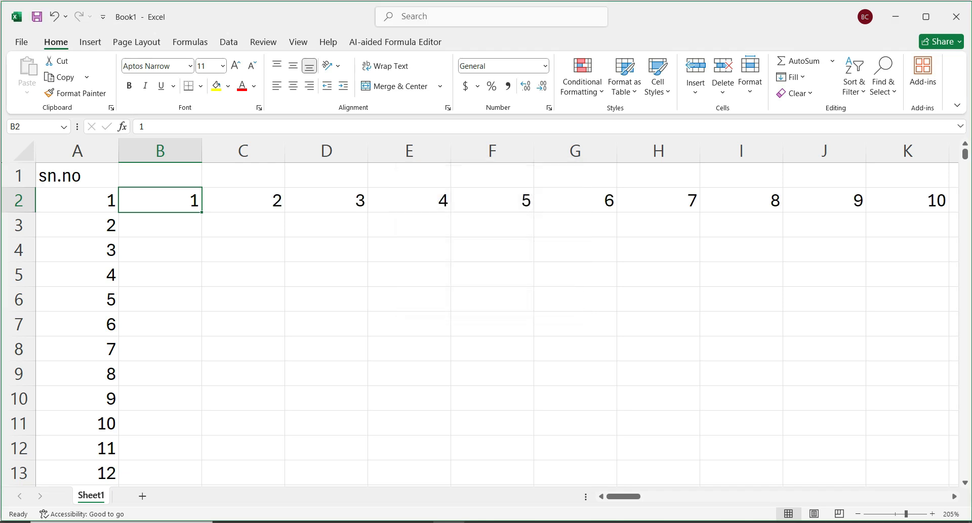
Step: Clear the contents of the whole sheet, including the "sn.no" header
left_click(19, 201)
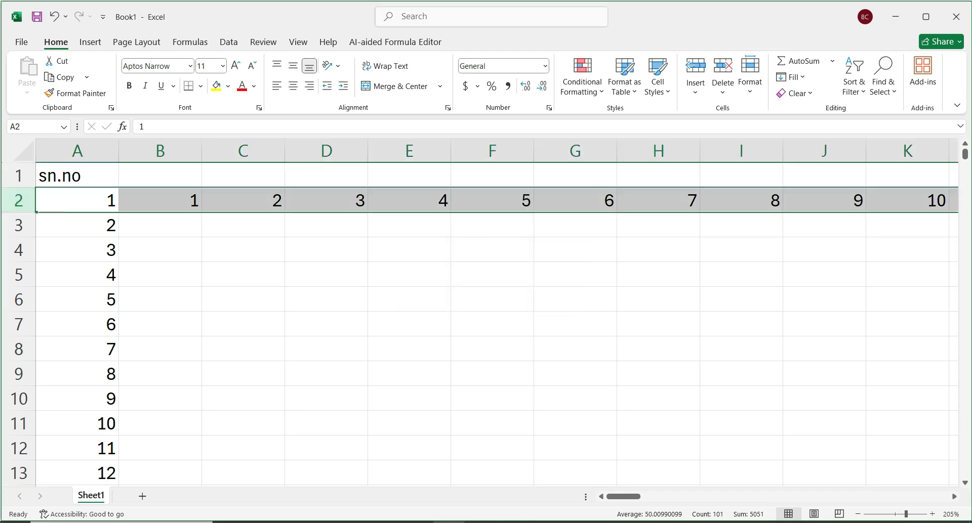
mouse_move(623, 497)
left_mouse_down()
mouse_move(725, 496)
mouse_move(623, 497)
left_mouse_up()
key("ctrl+a")
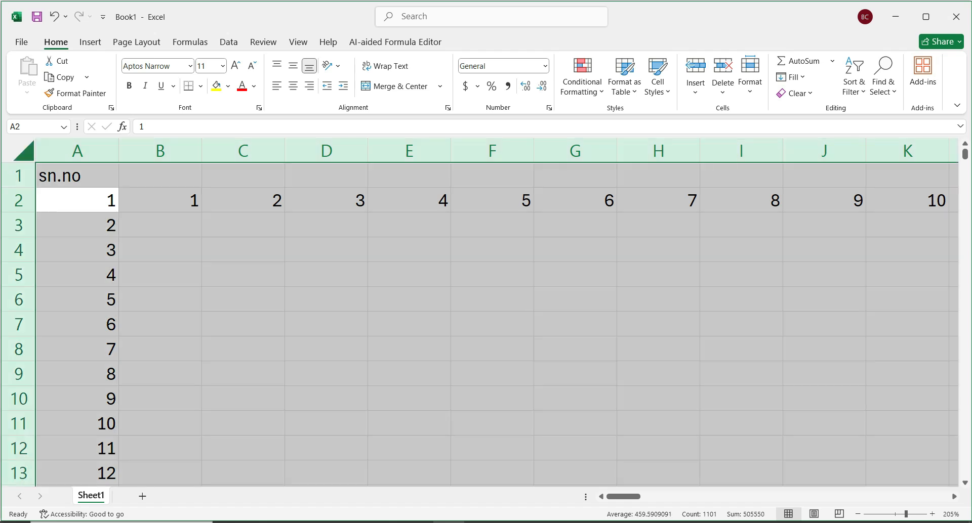
key("Delete")
left_click(326, 250)
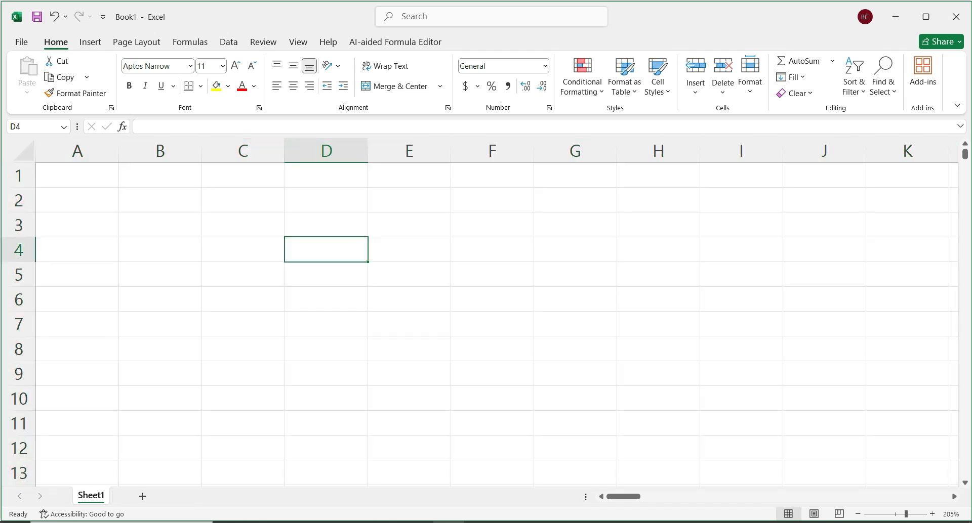
Step: Enter 1 and 2 in cells B2 and B3 and autofill the pattern down to B12
left_click(160, 201)
type("1")
key("Return")
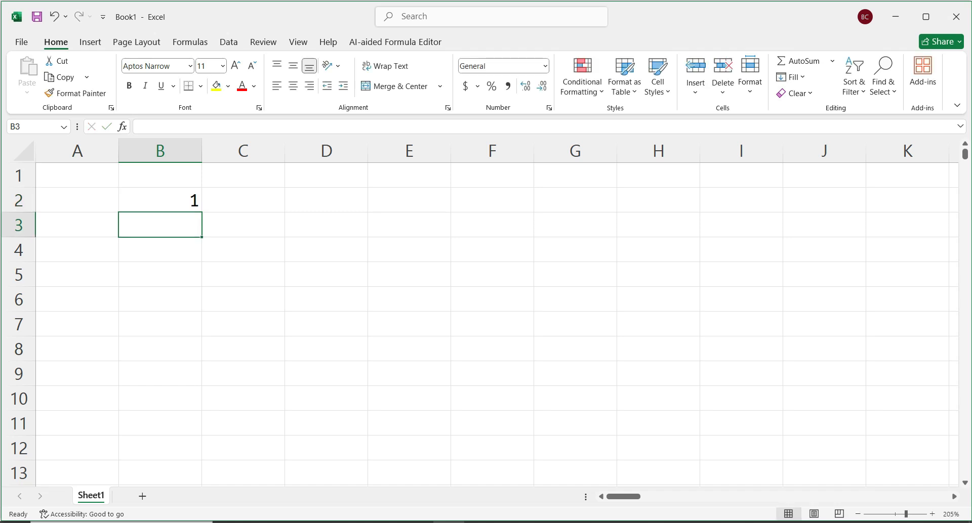
type("2")
left_click_drag(160, 200, 189, 456)
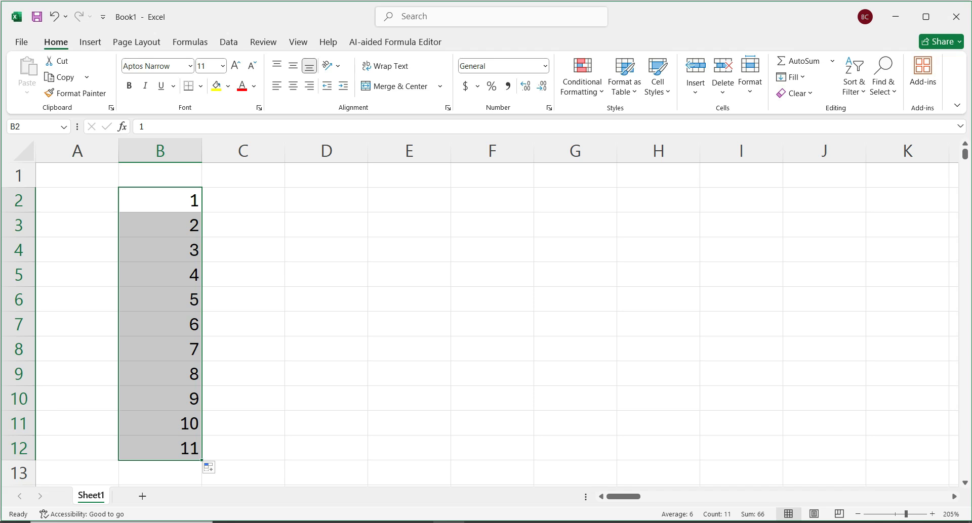
Step: Clear the number series in B2:B12
left_click(160, 200)
left_click(160, 225)
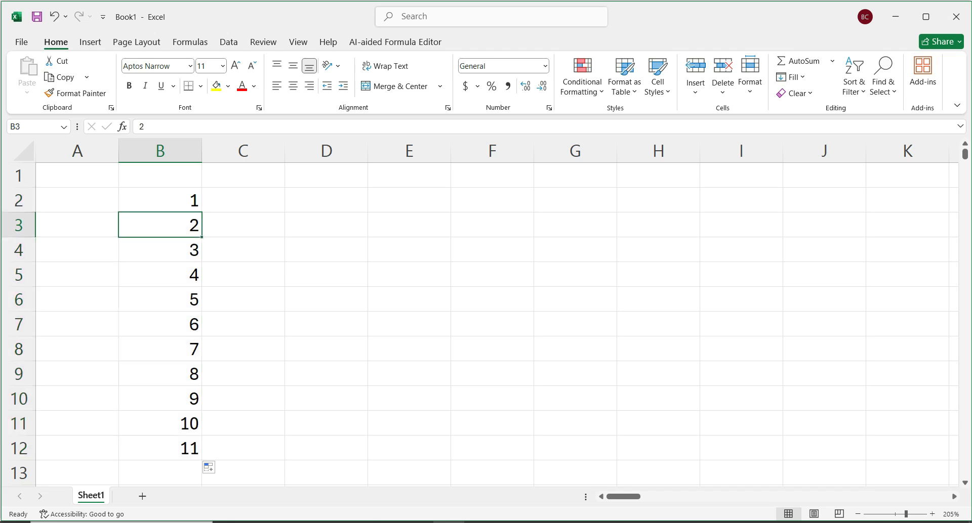
left_click(160, 250)
left_click(160, 225)
left_click_drag(160, 200, 160, 449)
key("Delete")
Step: Enter 2 and 4 in cells C2 and C3 and autofill the pattern down to C13
left_click(242, 201)
type("2")
key("Return")
type("4")
key("Return")
left_click(243, 200)
left_click_drag(243, 200, 285, 468)
Step: Enter 3 and 9 in cells D2 and D3 and autofill the pattern down to D12
left_click(326, 201)
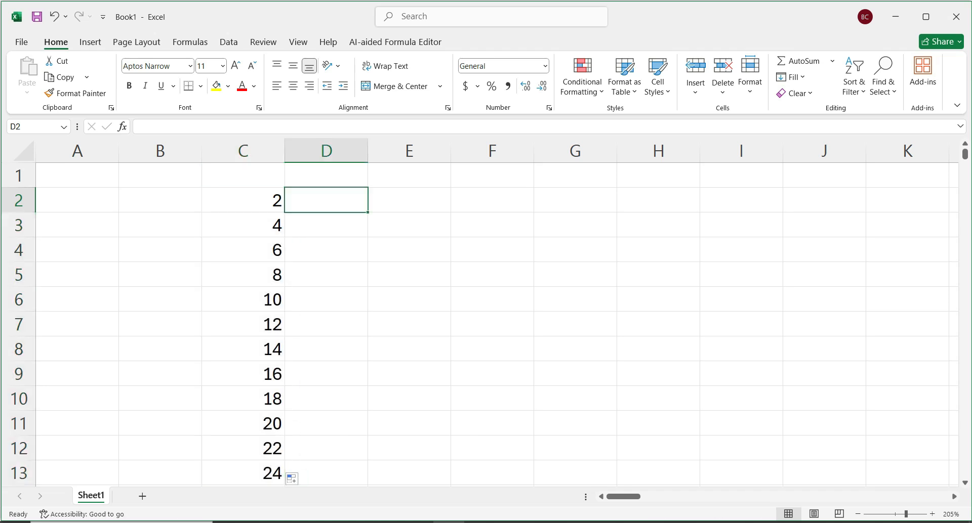
type("3")
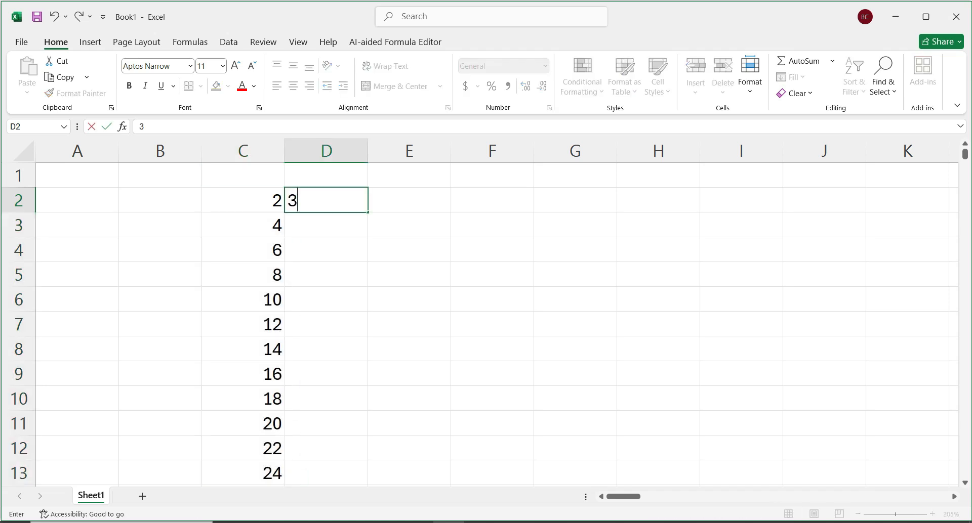
key("Return")
type("9")
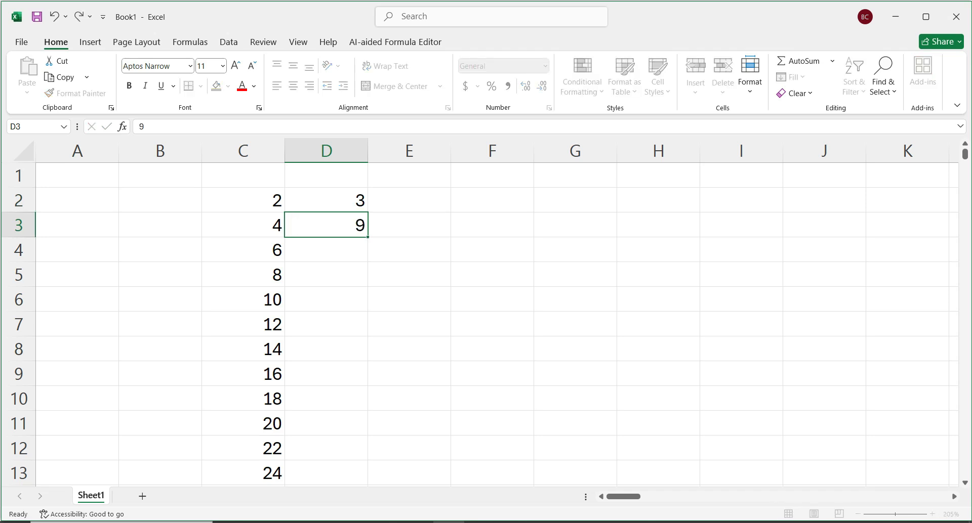
key("Return")
left_click(326, 200)
key("shift+Down")
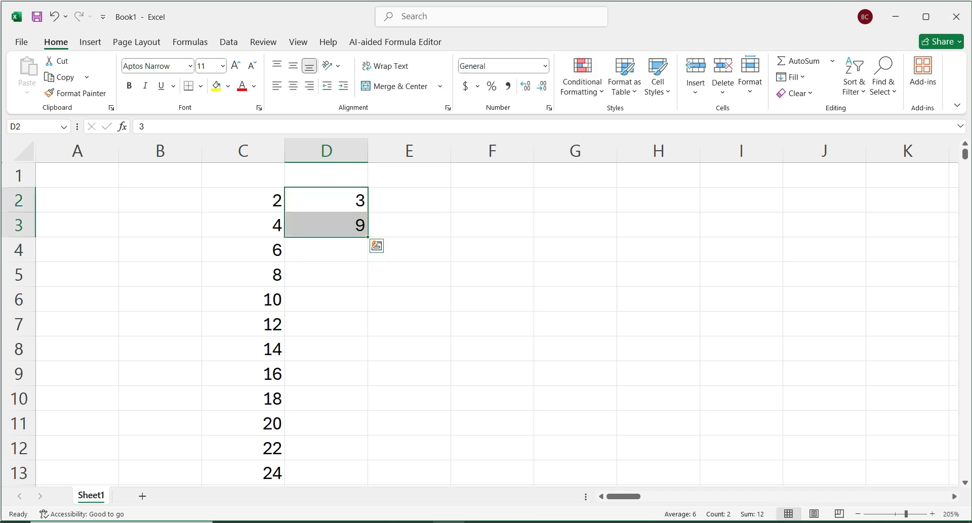
left_click_drag(368, 237, 368, 452)
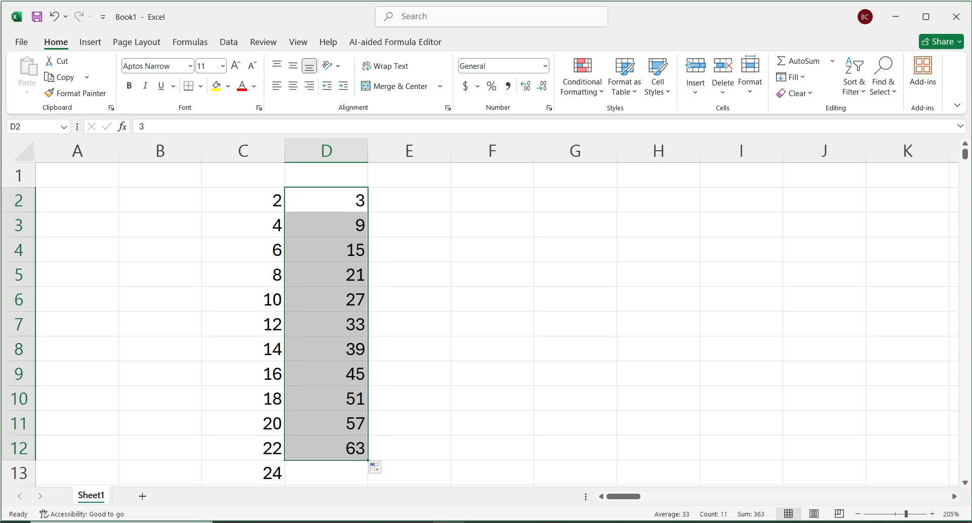
Step: Clear both number series in columns C and D, covering C2:D13
left_click(409, 200)
left_click_drag(242, 201, 368, 411)
key("Delete")
scroll(368, 325, "up", 1)
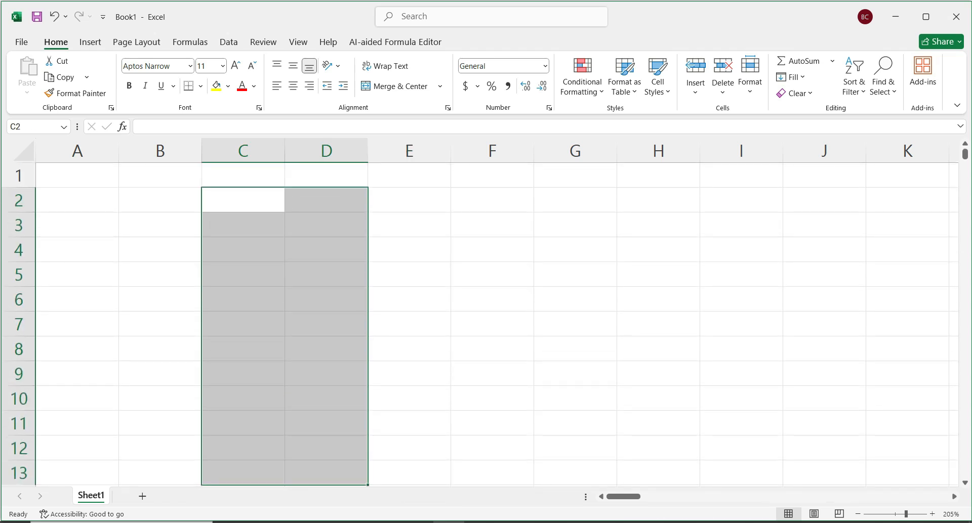
left_click(243, 250)
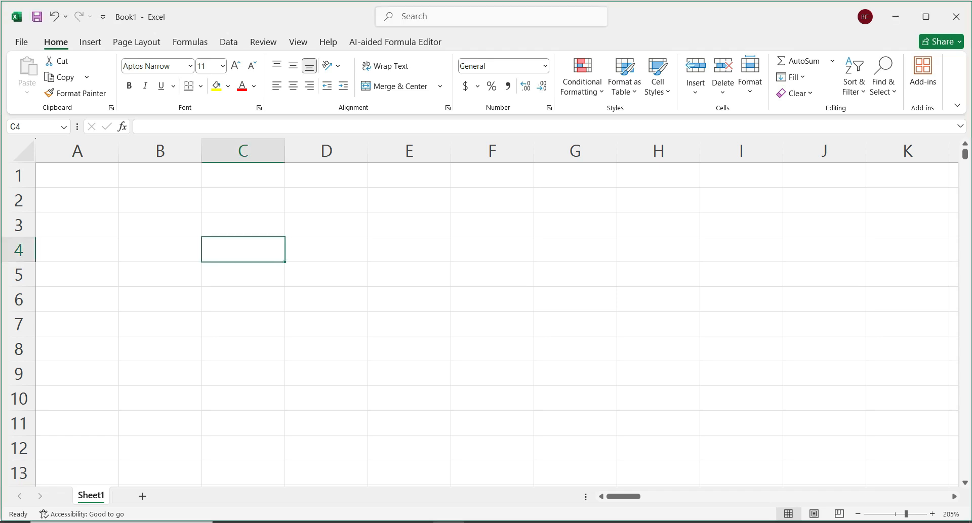
Step: Enter the values 12, 34, 55, 66 and 88 across cells A1 to E1
left_click(77, 175)
type("12")
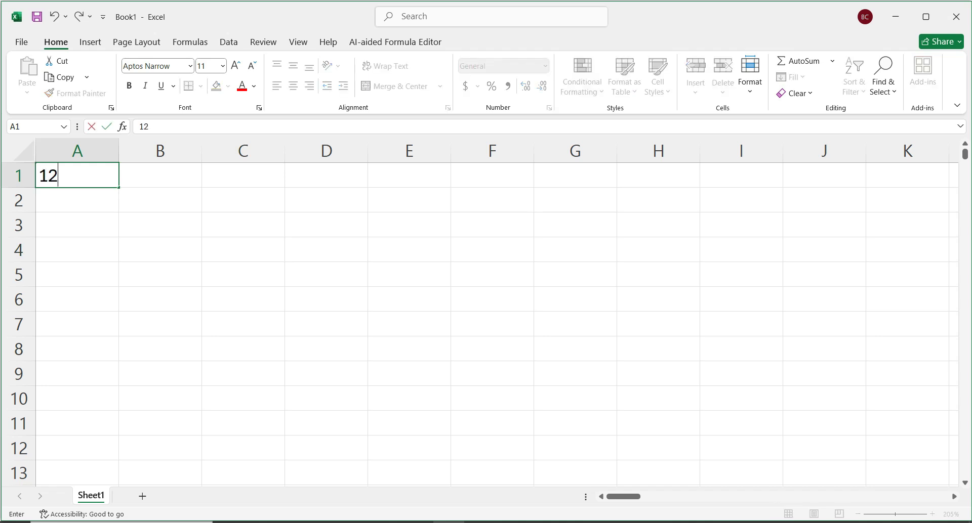
key("Tab")
type("3443")
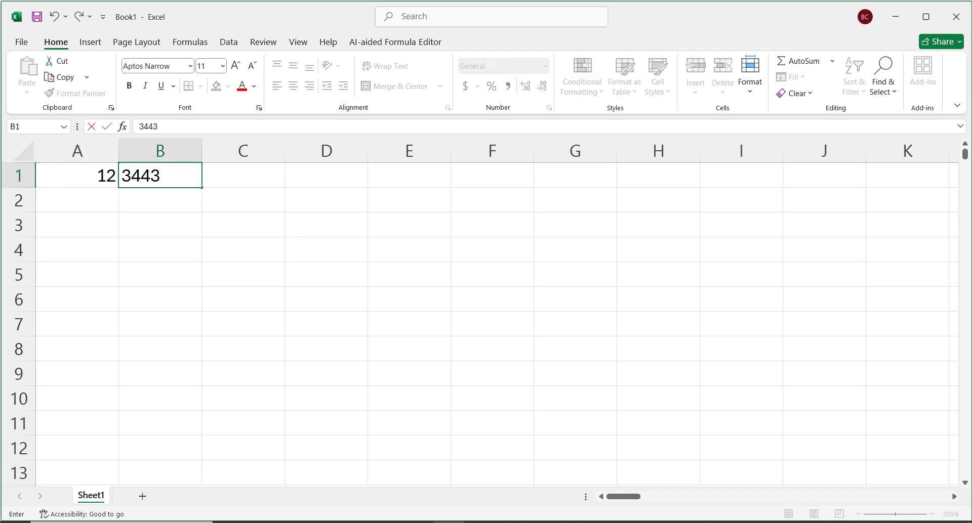
key("BackSpace")
key("BackSpace")
key("Tab")
type("55")
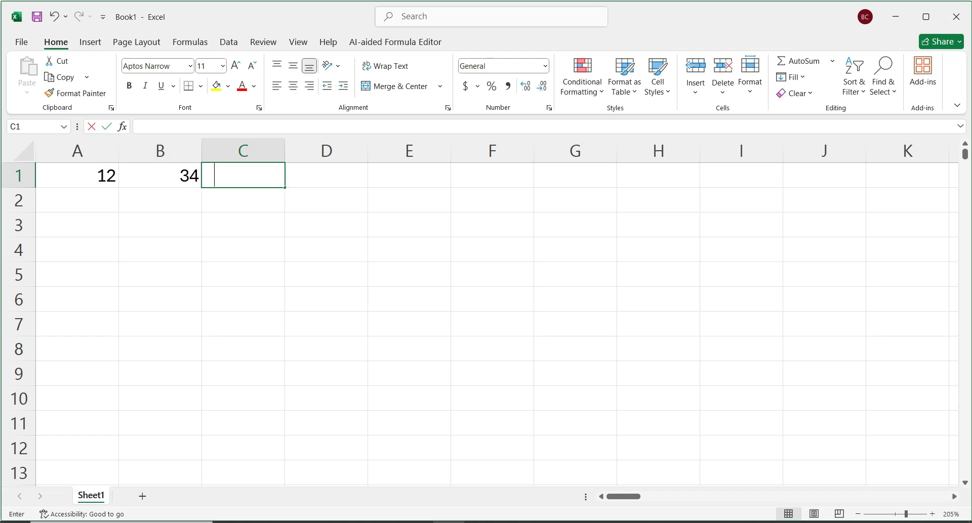
key("Tab")
type("66")
key("Tab")
type("88")
key("Tab")
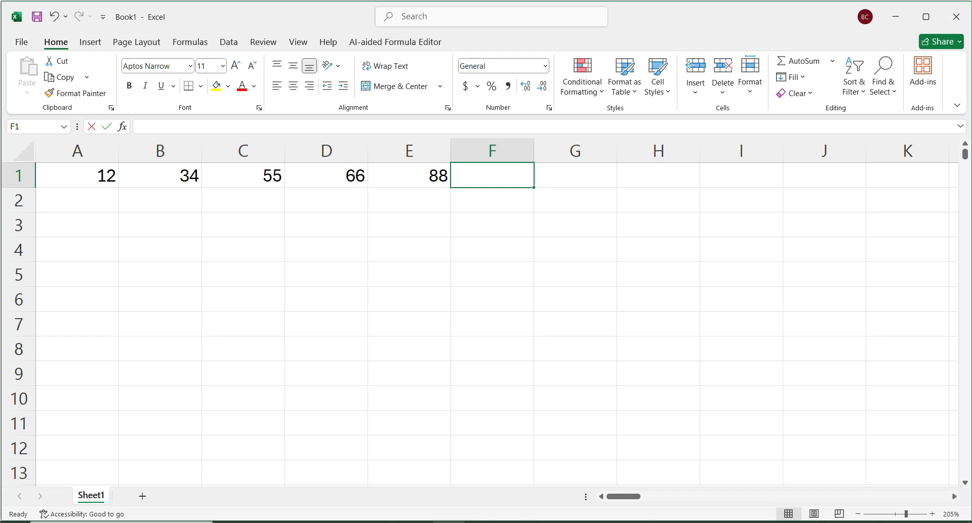
Step: Enter the addition formula =a1+b1+c1+d1+d1+e1 in cell F1
type("=")
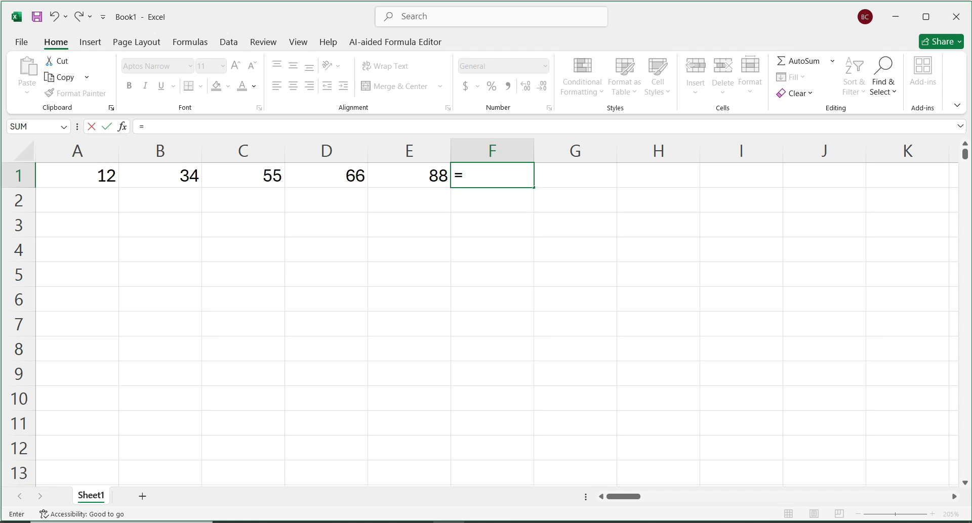
type("a1+")
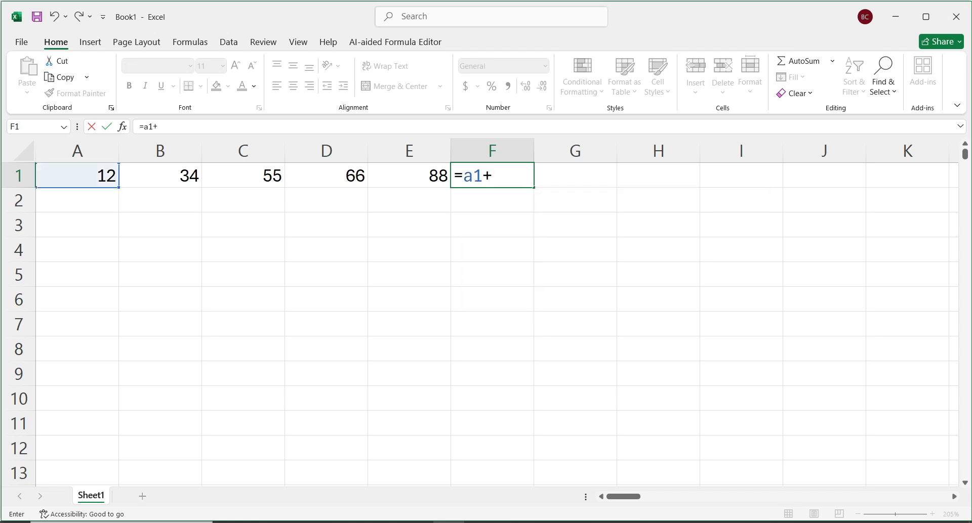
type("b1")
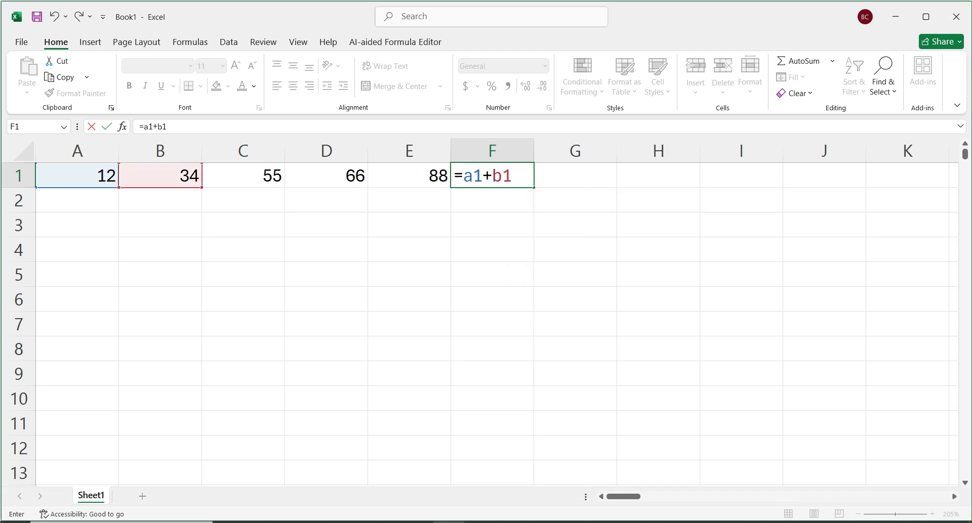
type("+c1")
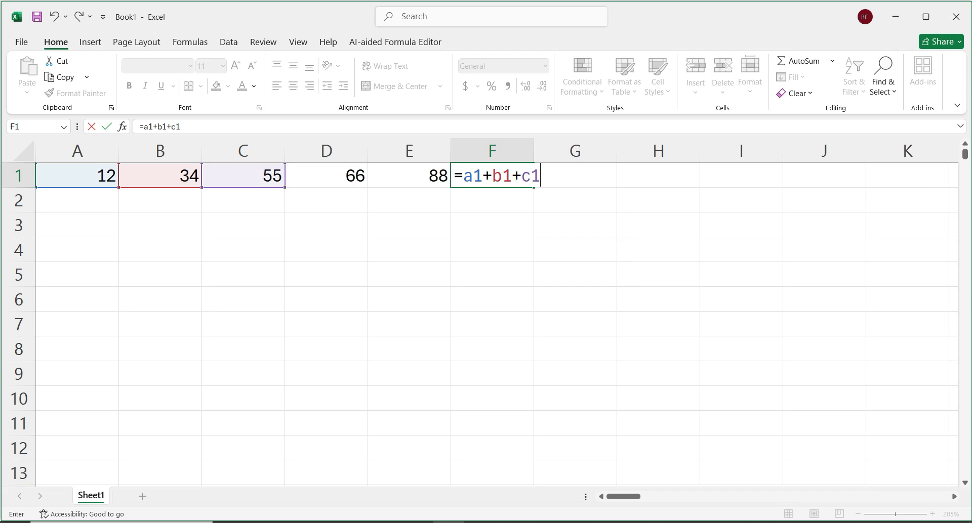
type("+")
type("d1+66")
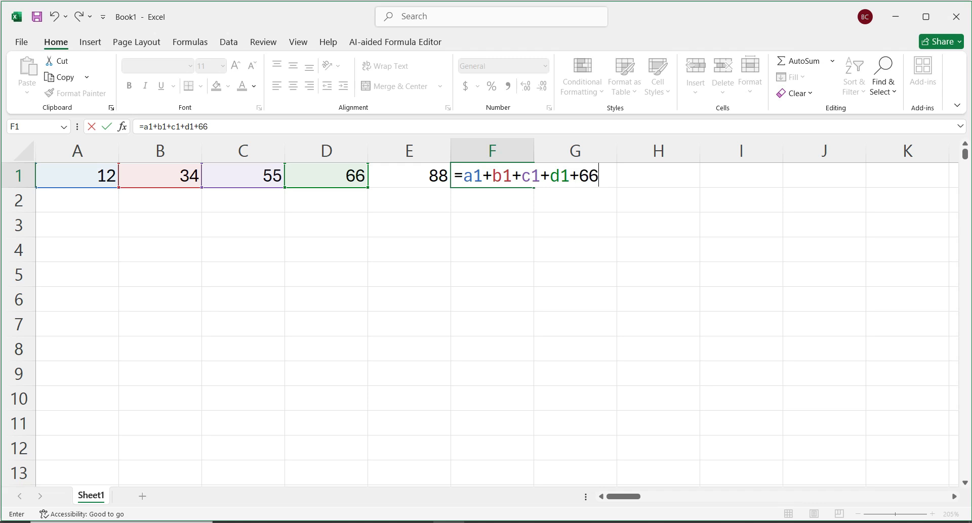
key("BackSpace")
key("BackSpace")
type("d1")
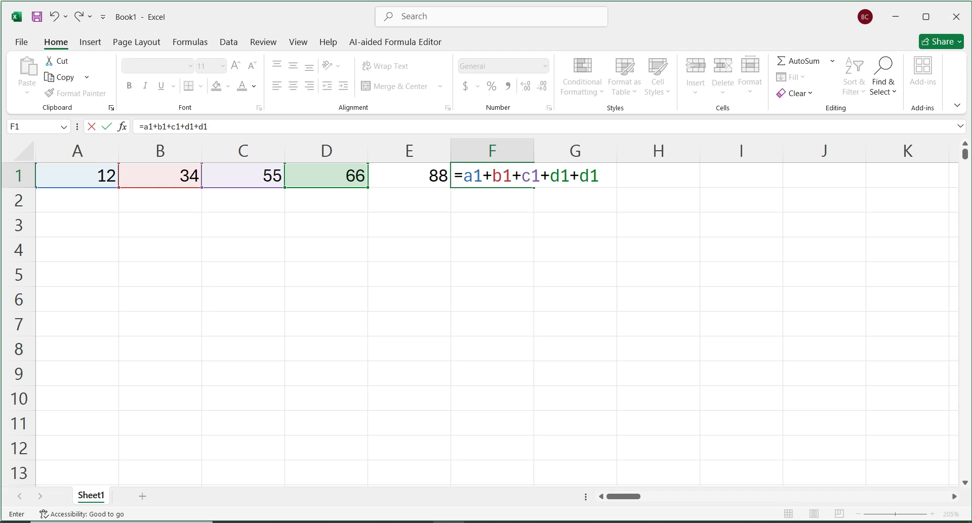
type("+e1")
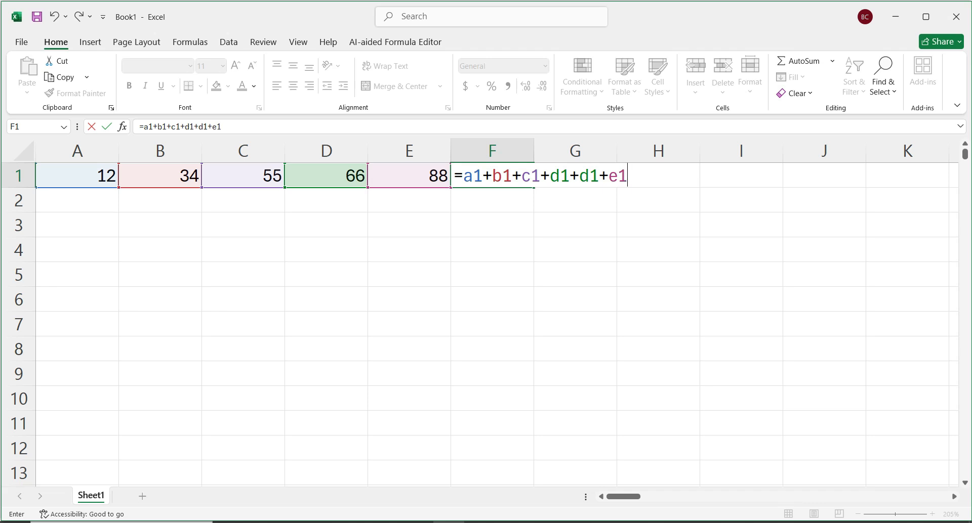
key("Return")
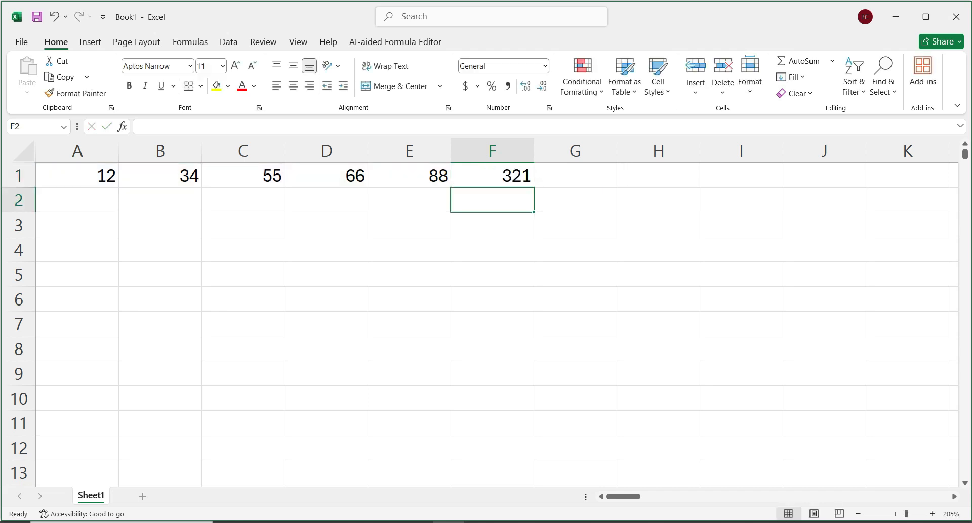
Step: Enter the formula =SUM(A1:F1) in cell G1 to add the whole range in row 1
left_click(492, 176)
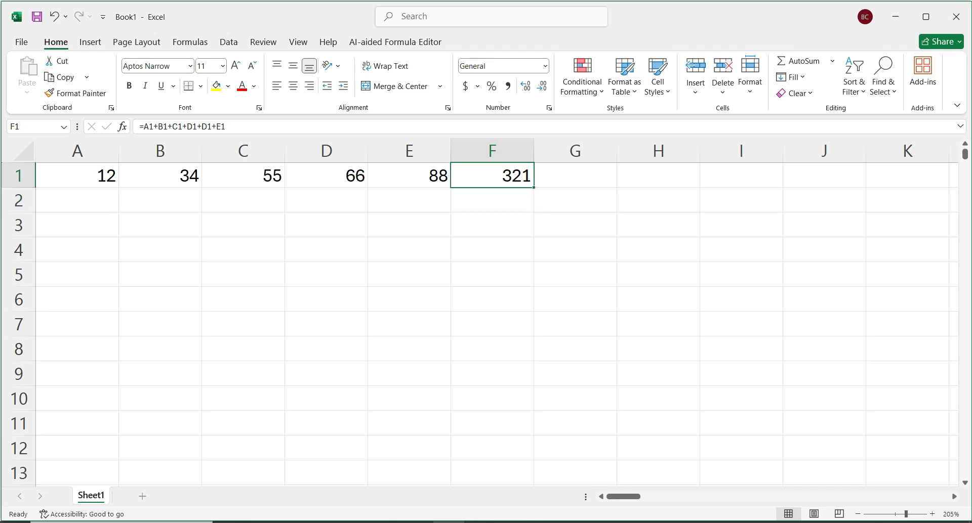
left_click(575, 176)
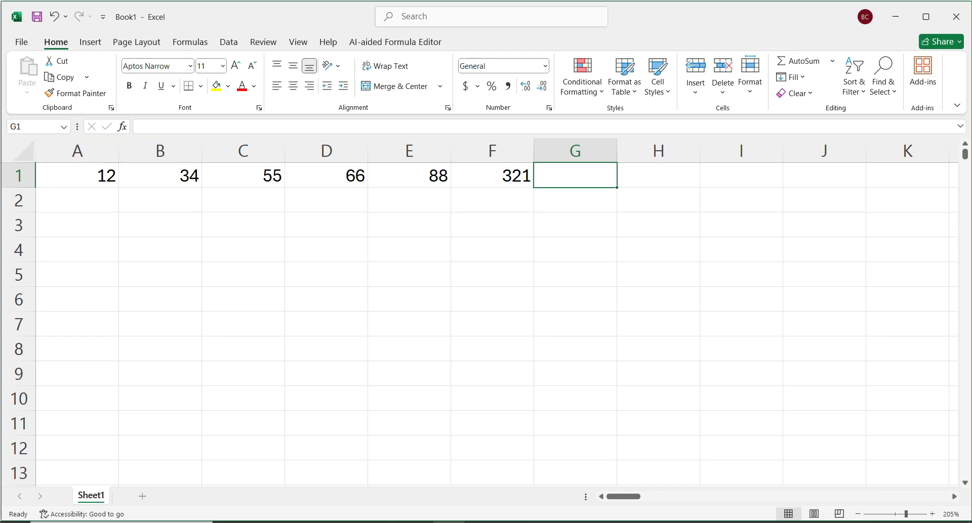
type("=su")
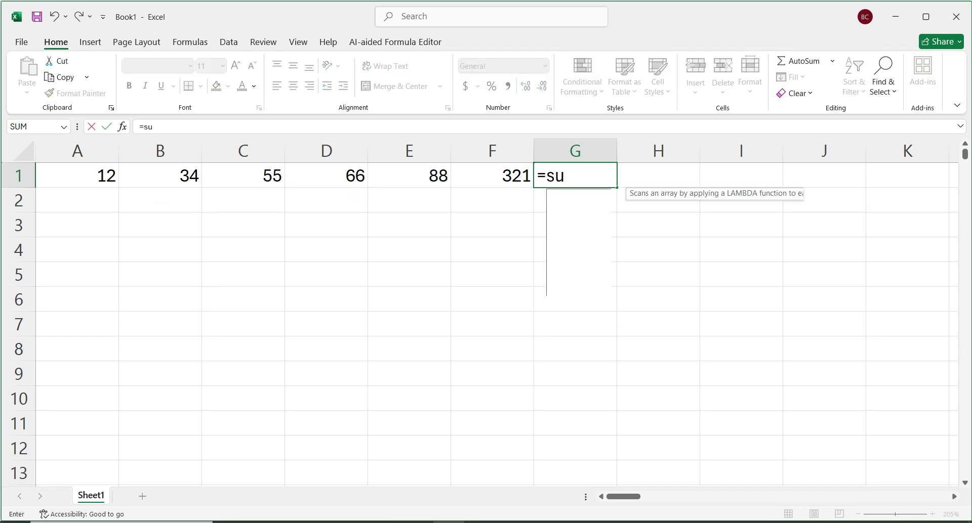
type("m")
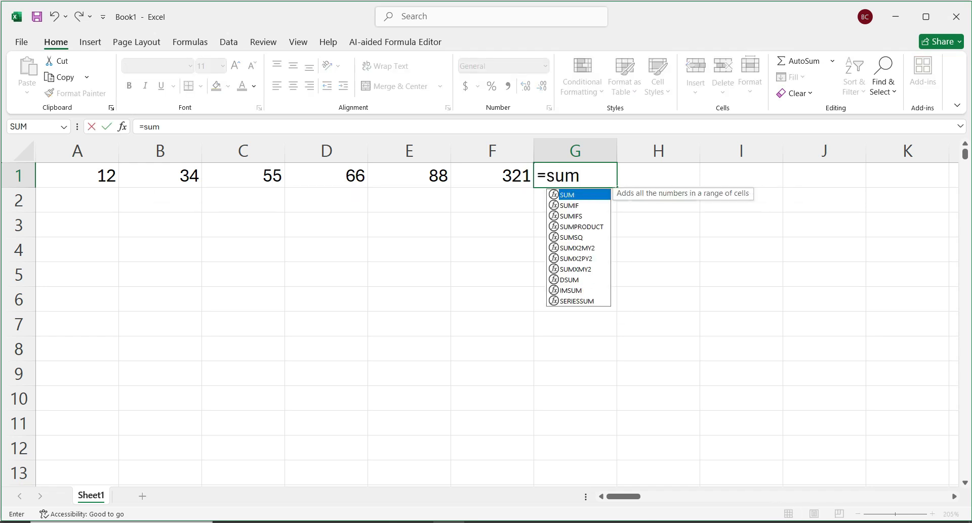
type("(")
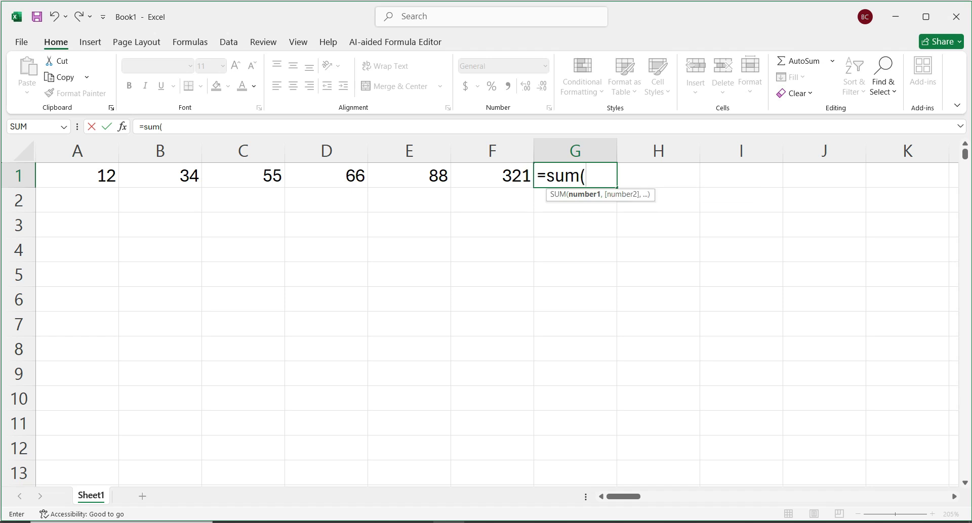
key("BackSpace")
key("BackSpace")
key("BackSpace")
key("BackSpace")
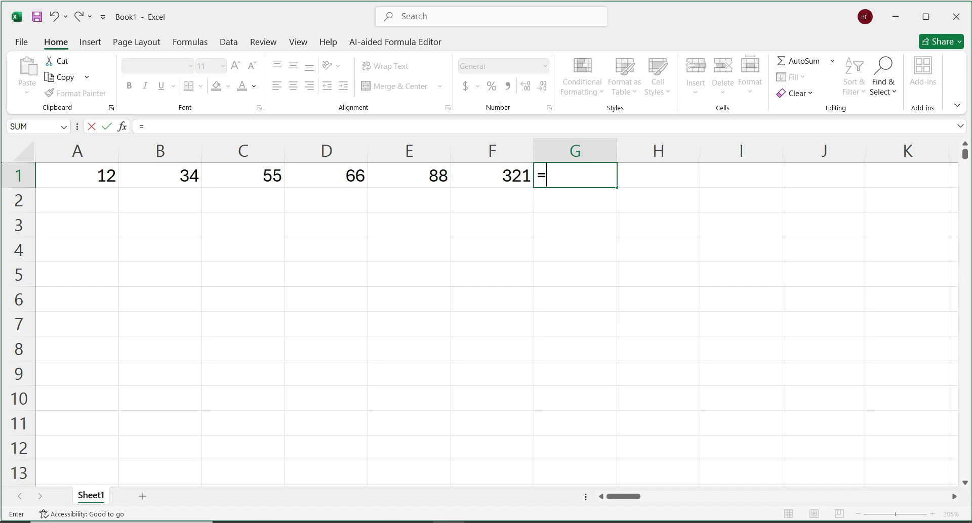
type("sum")
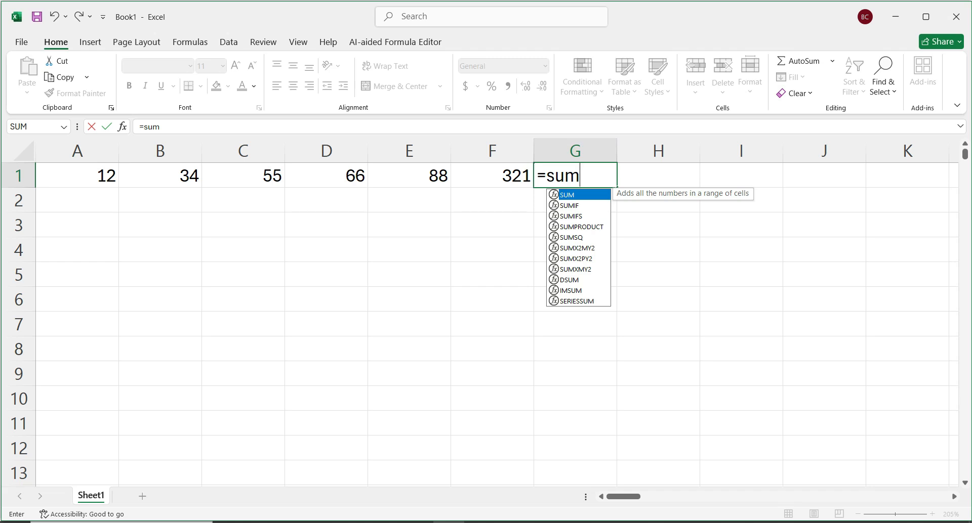
key("Tab")
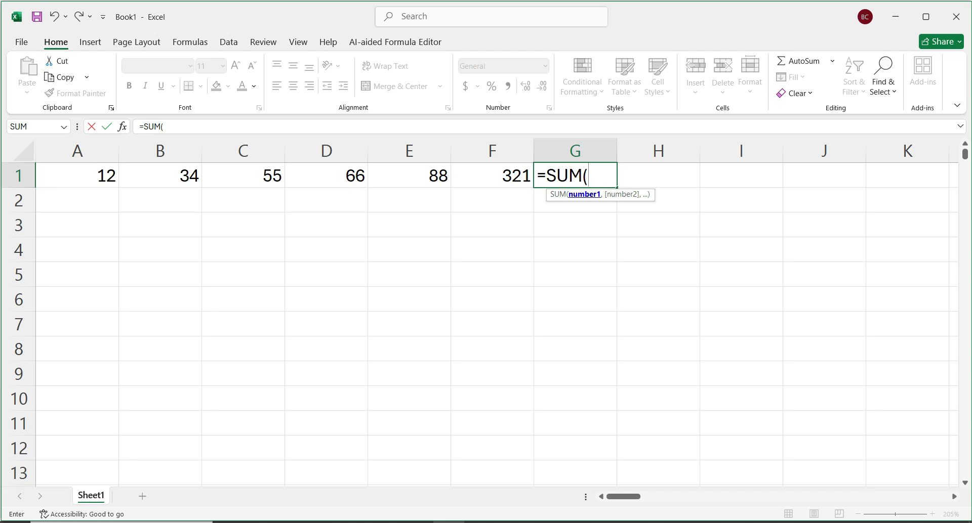
left_click(77, 175)
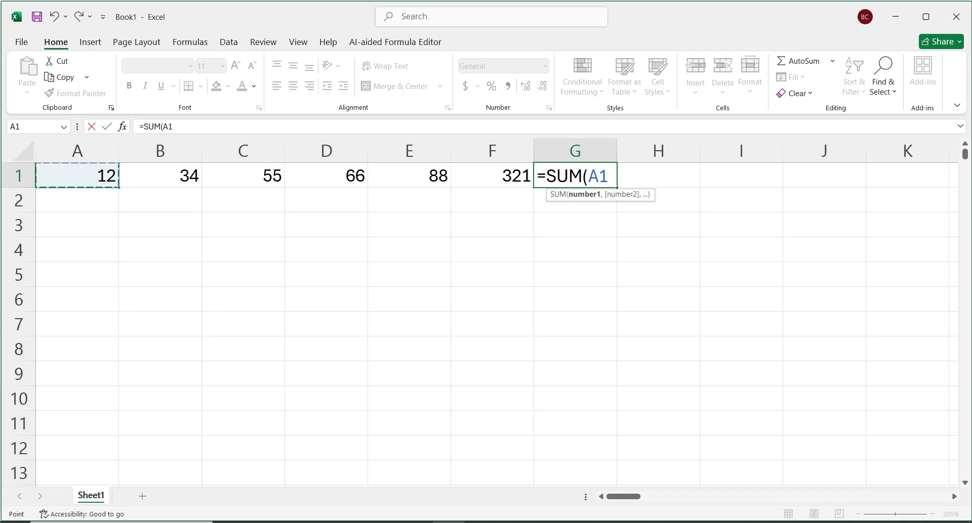
type(":A")
key("BackSpace")
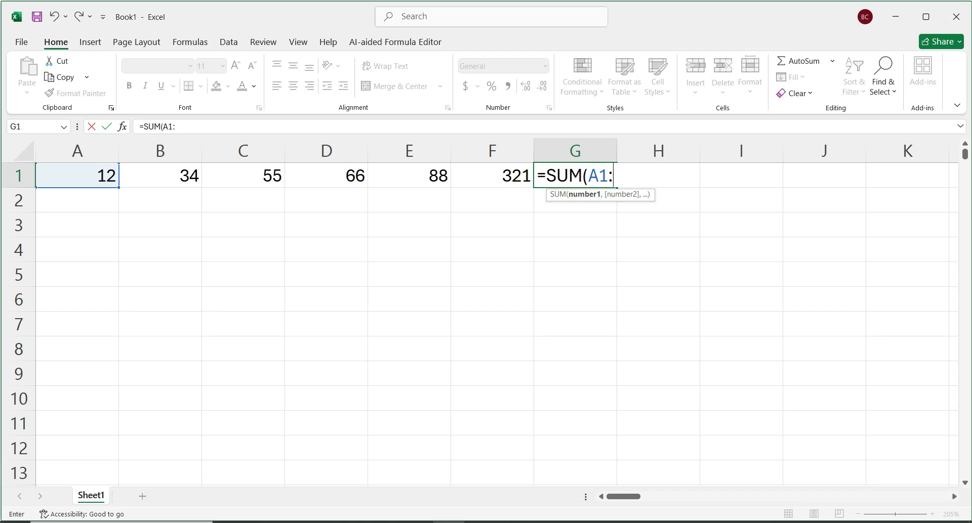
type("f")
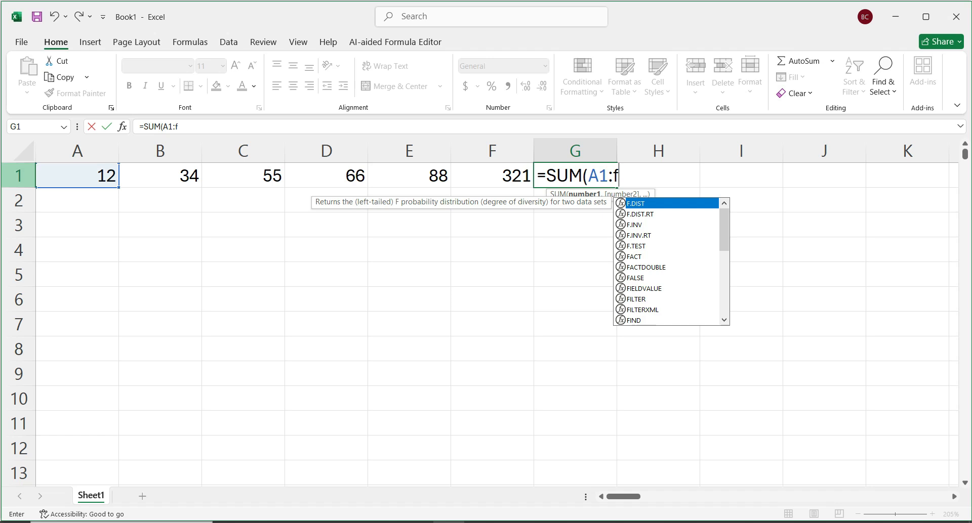
type("1)")
key("Return")
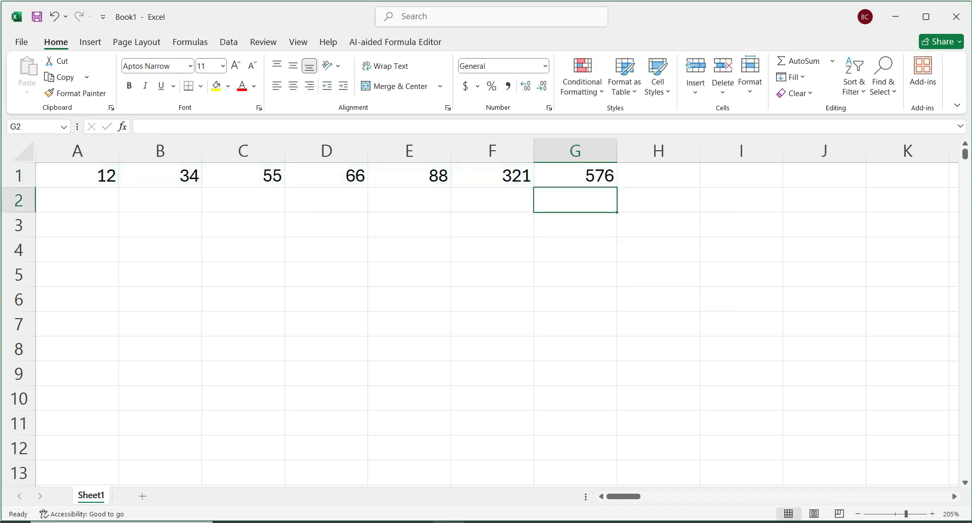
key("Up")
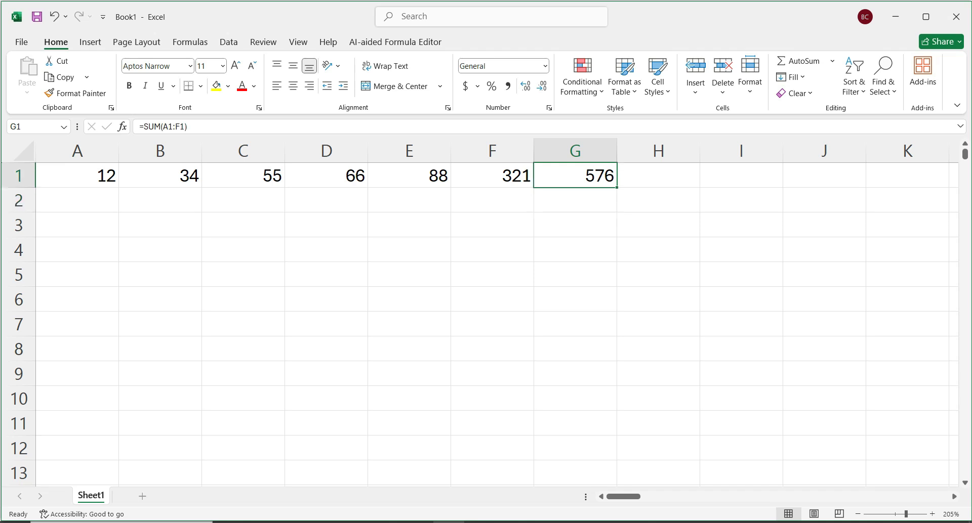
Step: Enter the formula =SUM(A1,B1,C1,D1,E1,F1,G1) in cell H1, referencing each cell individually
key("Right")
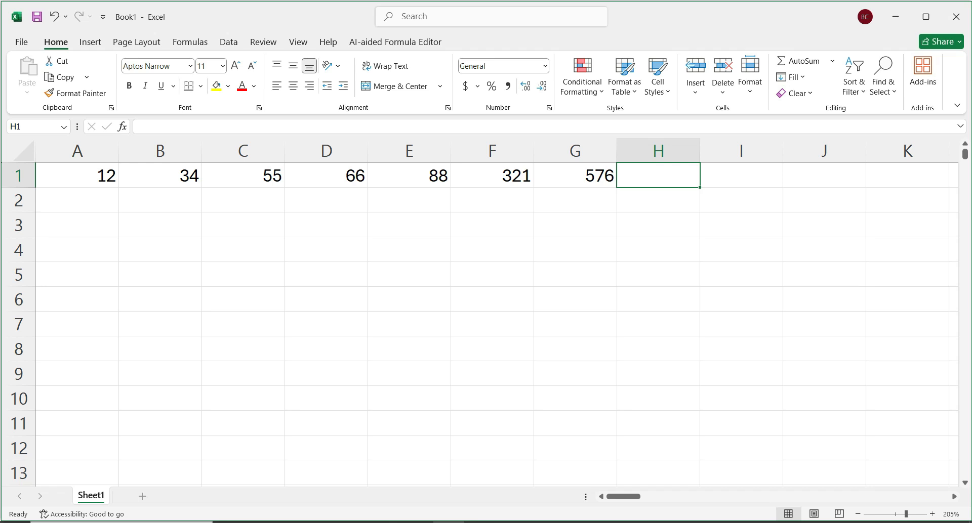
type("=sum")
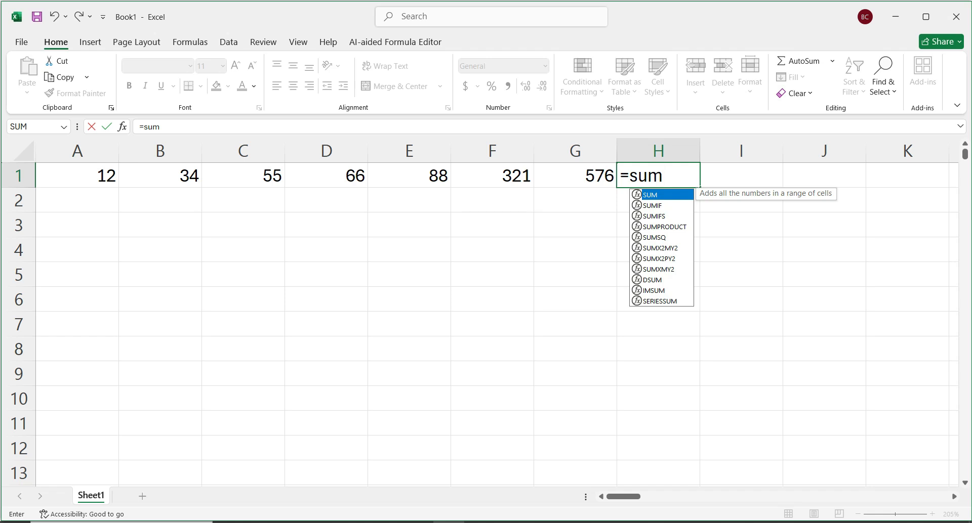
type("(")
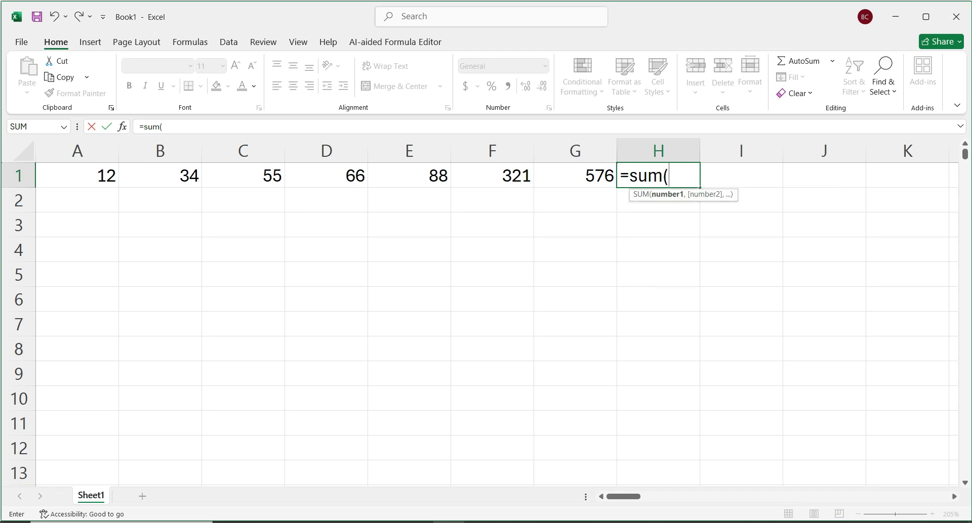
left_click(76, 175)
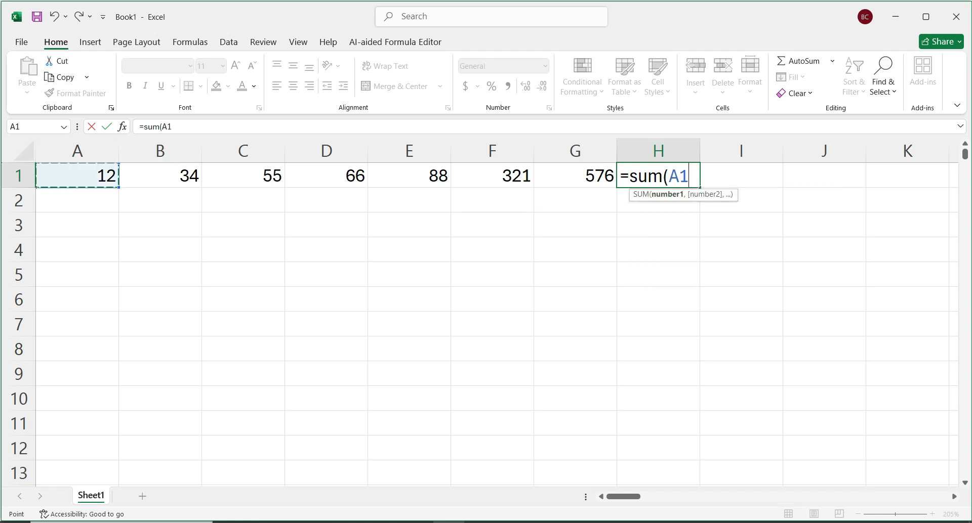
type(",")
left_click(160, 175)
type(",")
left_click(243, 175)
type(",")
left_click(326, 175)
type(",")
left_click(408, 175)
type(",")
left_click(492, 175)
type(",")
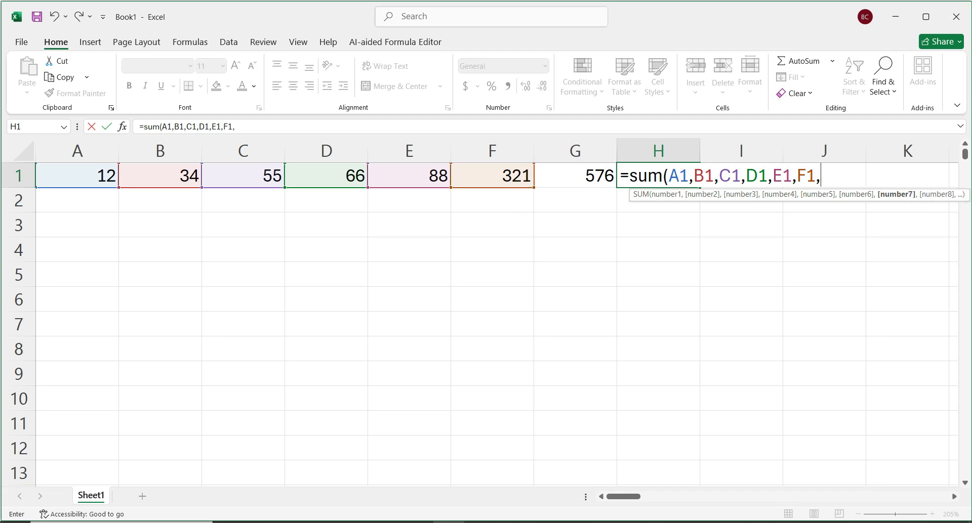
left_click(575, 175)
type(",")
key("BackSpace")
type(")")
key("Return")
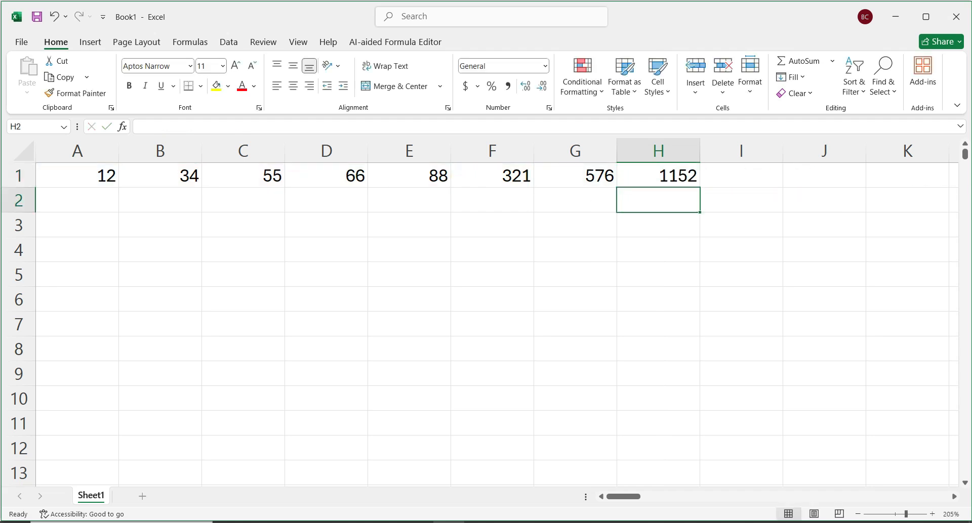
left_click(658, 175)
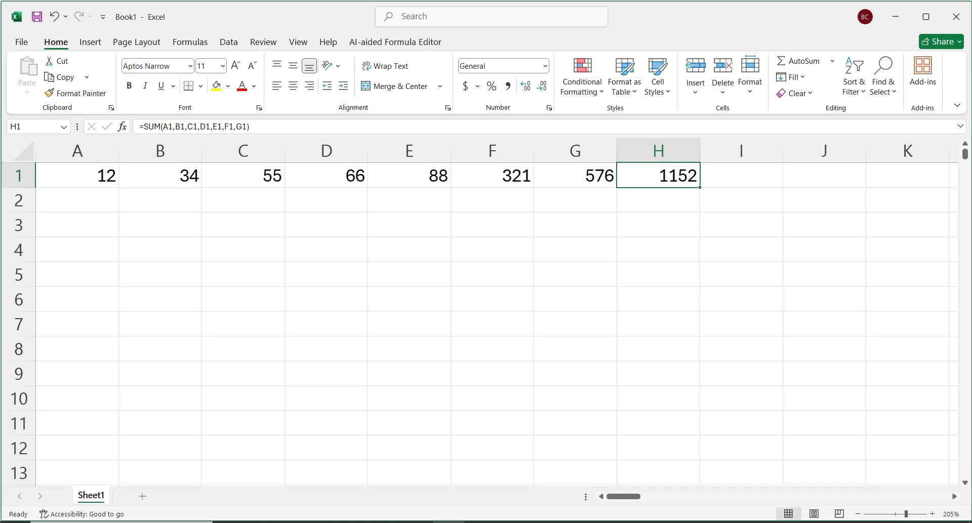
Step: Clear the contents of row 1 across cells A1 to I1
left_click(741, 175)
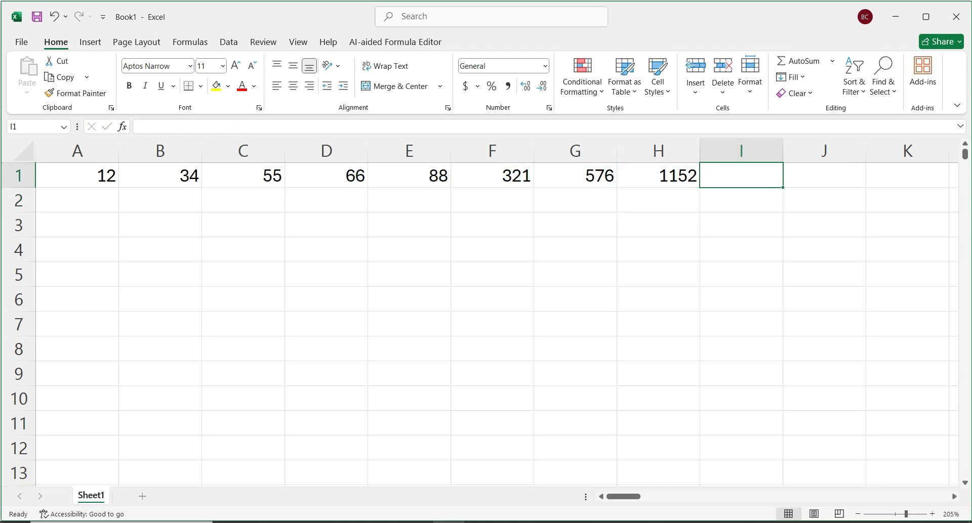
left_click_drag(77, 175, 741, 175)
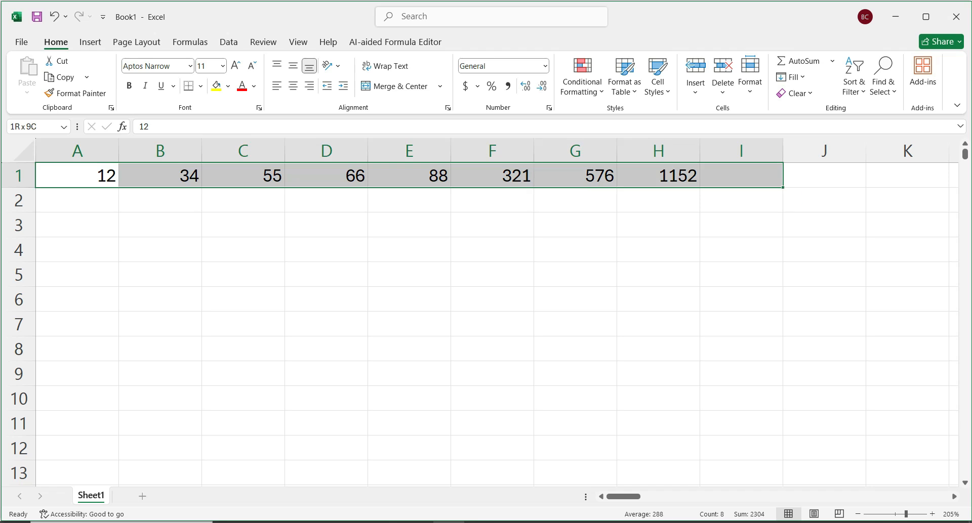
key("Delete")
Step: Enter scattered values: 22 in cell B3, 33 in C2, 55 in E2 and 666 in D6
left_click(160, 250)
left_click(160, 225)
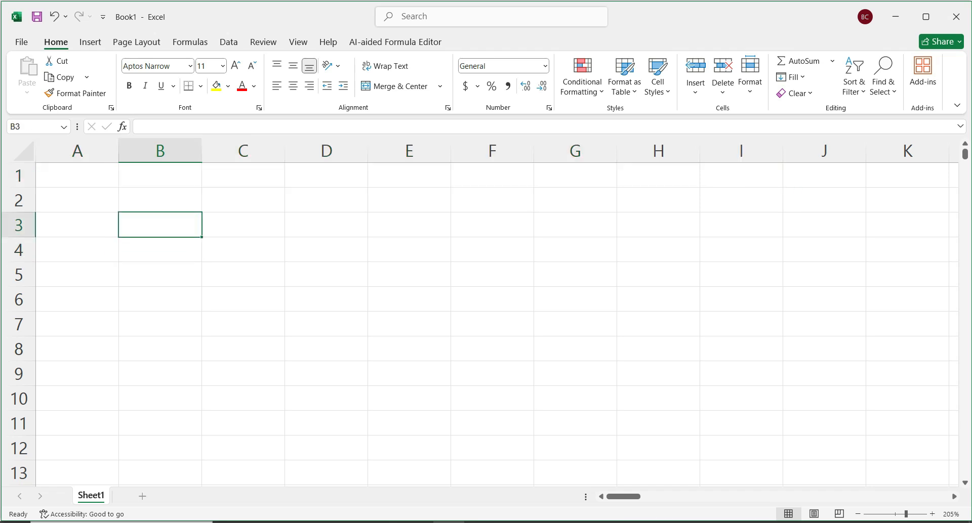
type("22")
left_click(243, 200)
type("33")
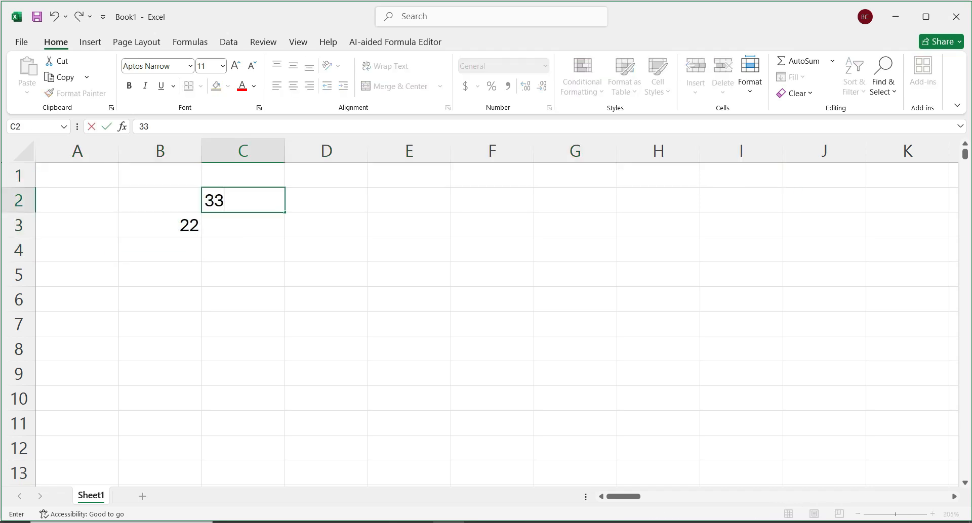
left_click(408, 201)
type("55")
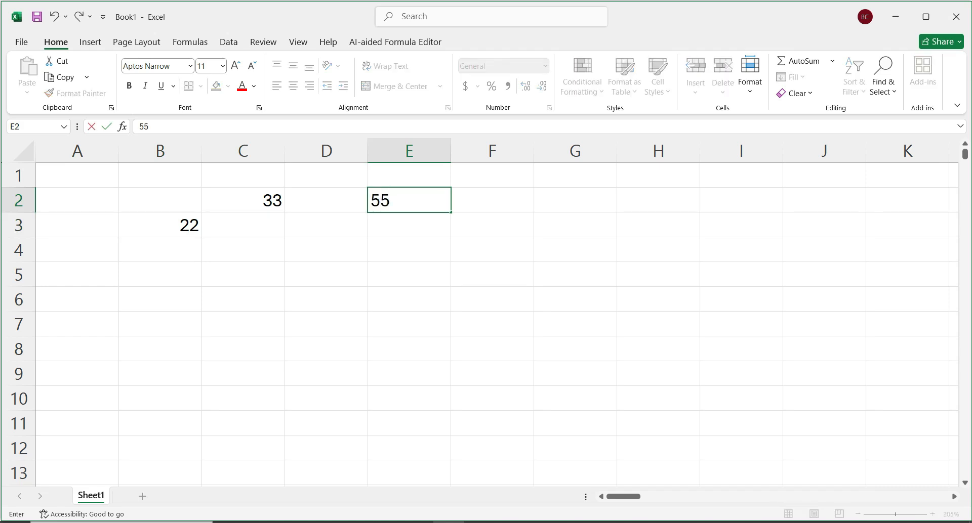
left_click(325, 300)
type("666")
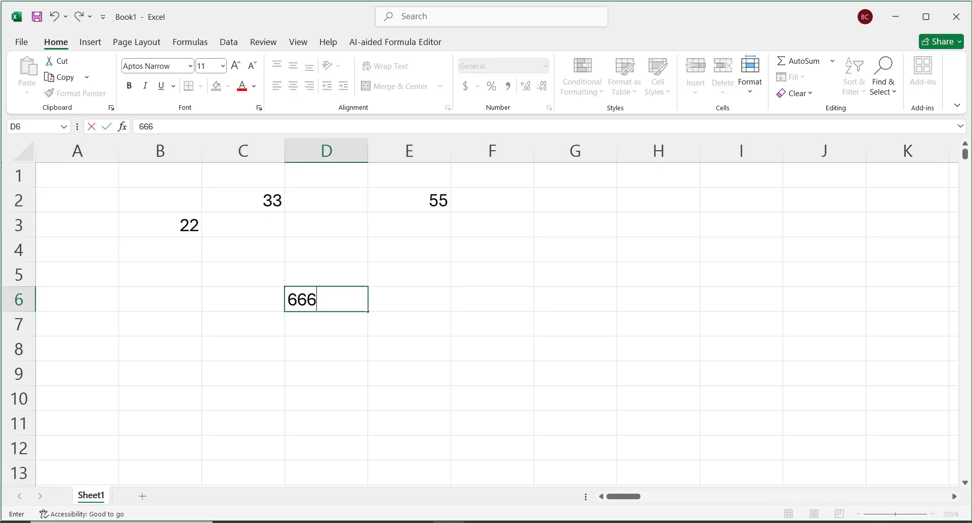
Step: Enter the heading "result" in cell G1
left_click(575, 250)
left_click(575, 200)
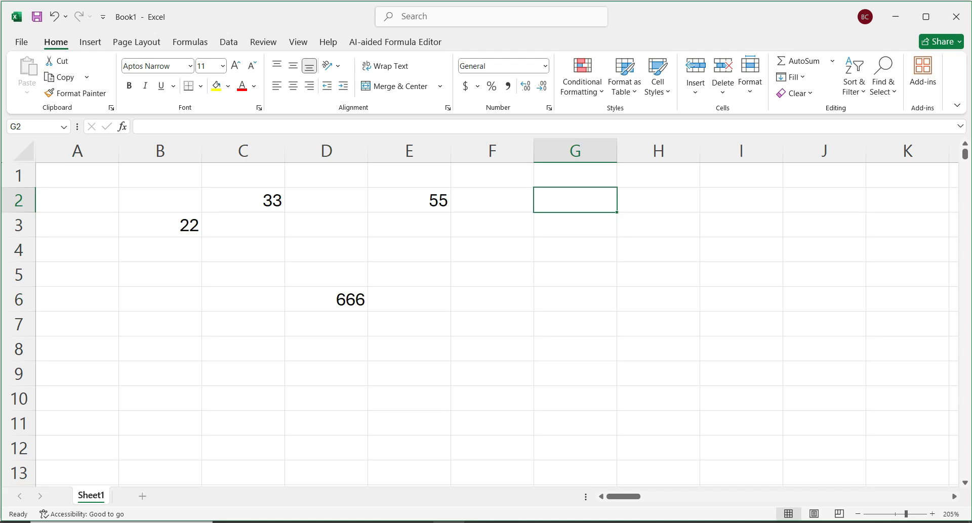
left_click(575, 176)
type("result")
key("Return")
Step: Enter the formula =SUM(B3,C2,E2,D6) in cell G2 to add the four scattered values, and display it in the formula bar
type("=sum")
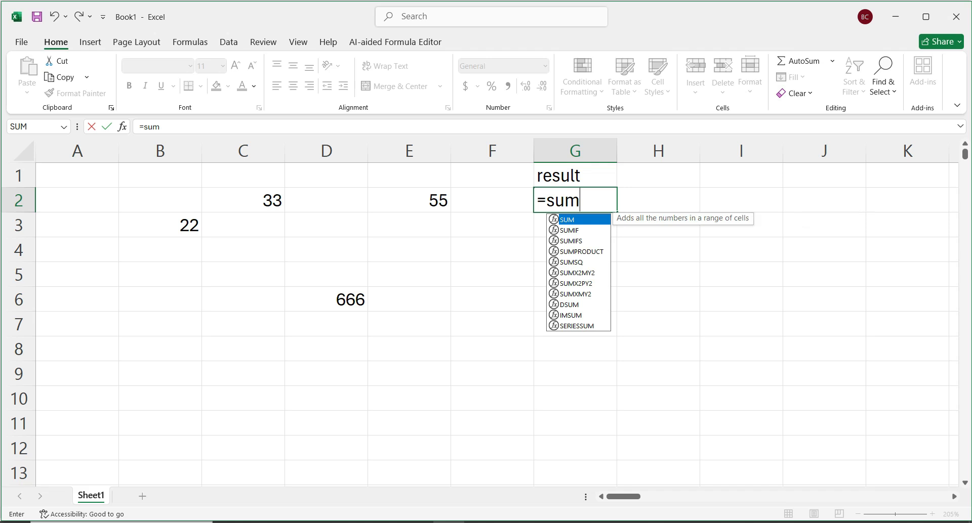
type("(")
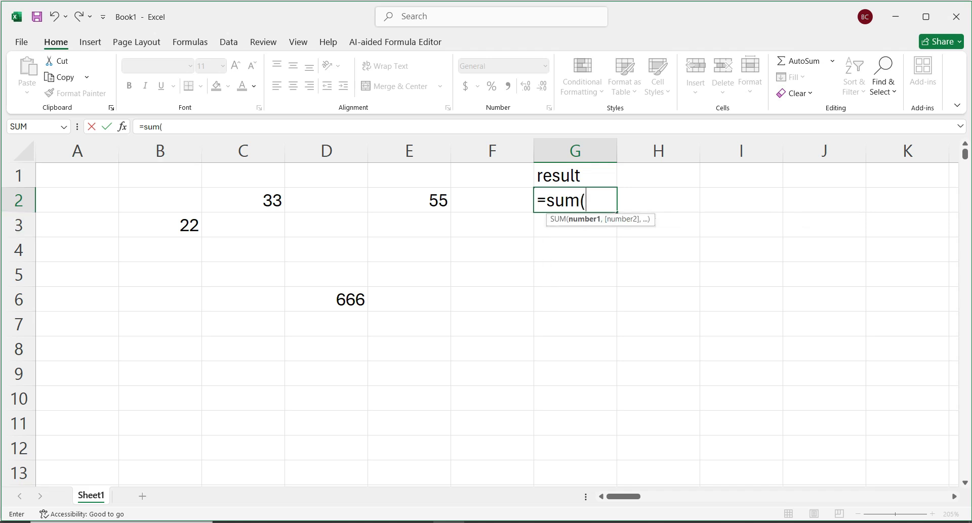
type("b1")
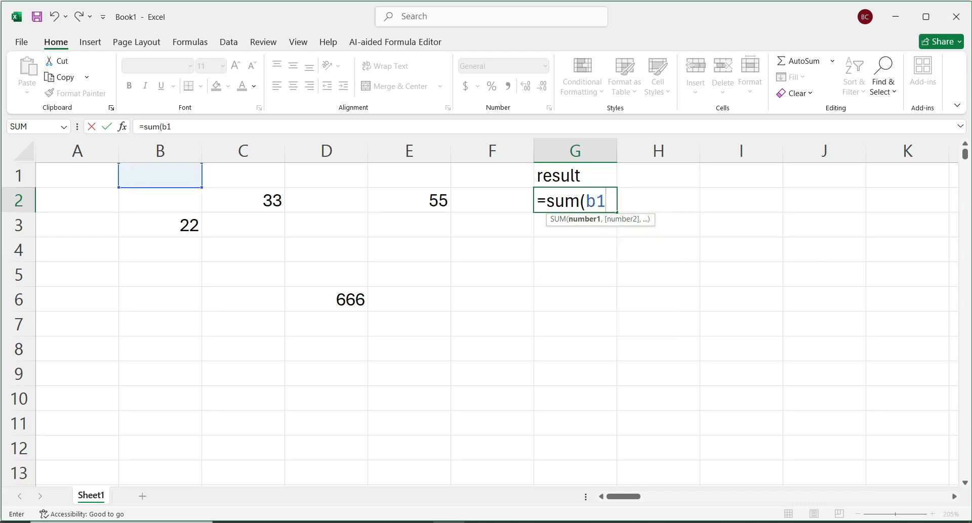
type(",")
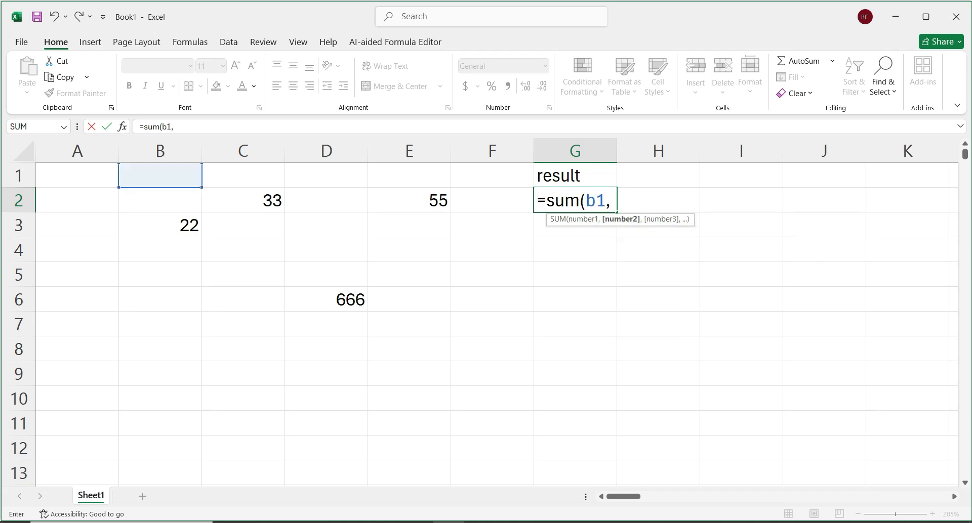
key("BackSpace")
key("BackSpace")
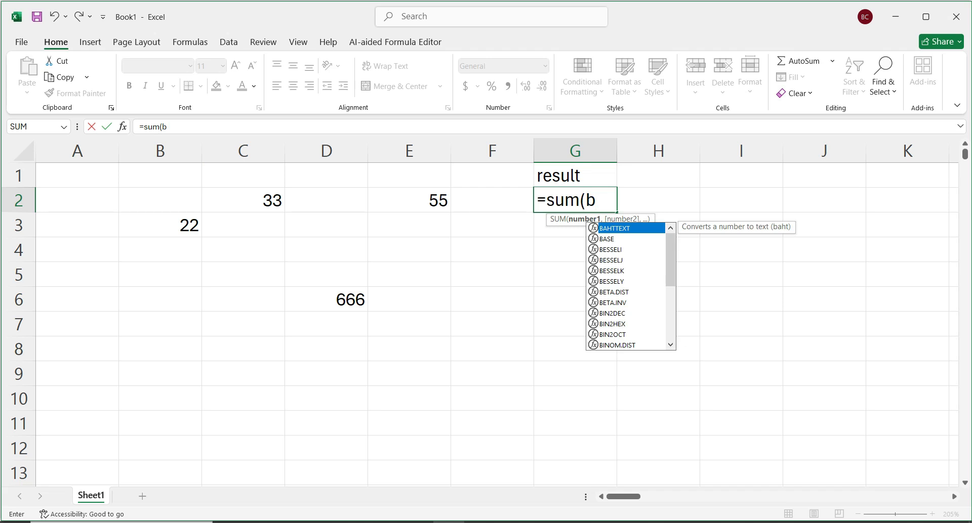
type("3")
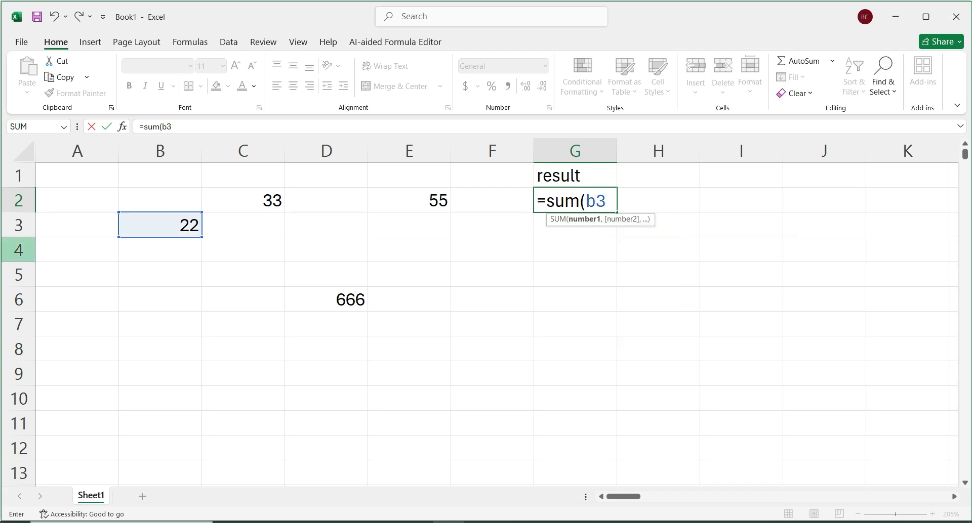
type(",c2")
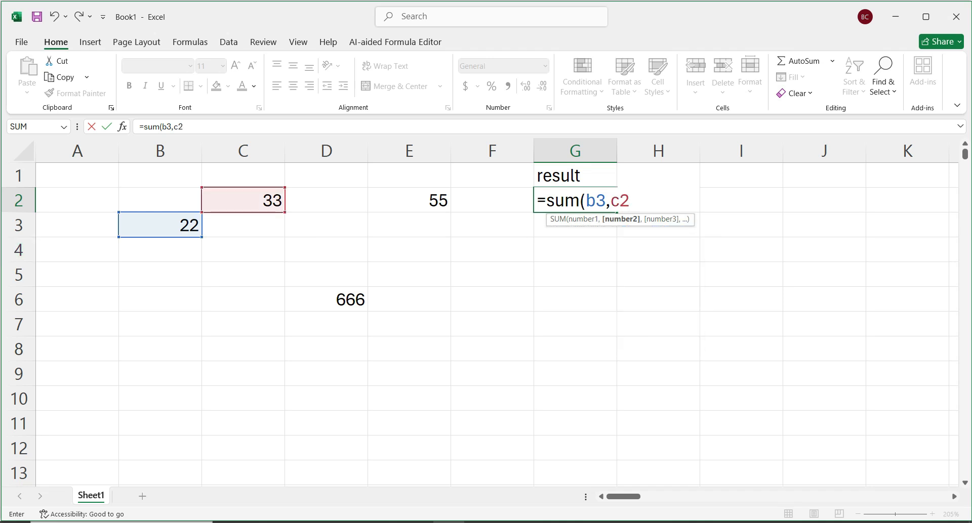
type(",")
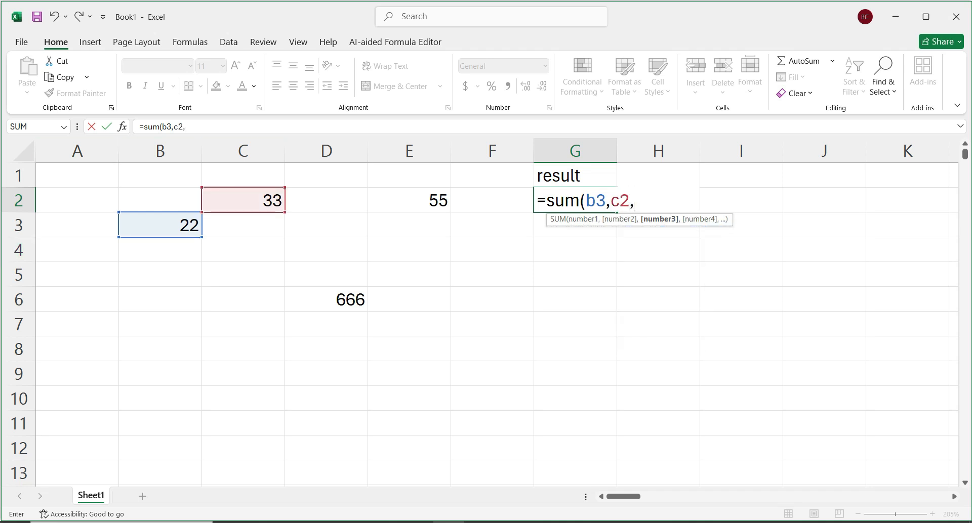
left_click(409, 200)
type(",")
left_click(326, 299)
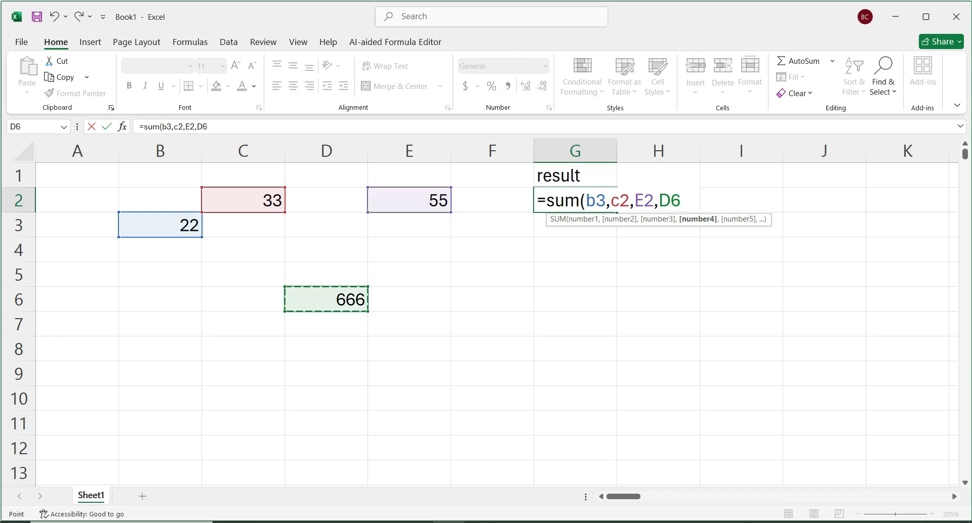
type(")")
key("Return")
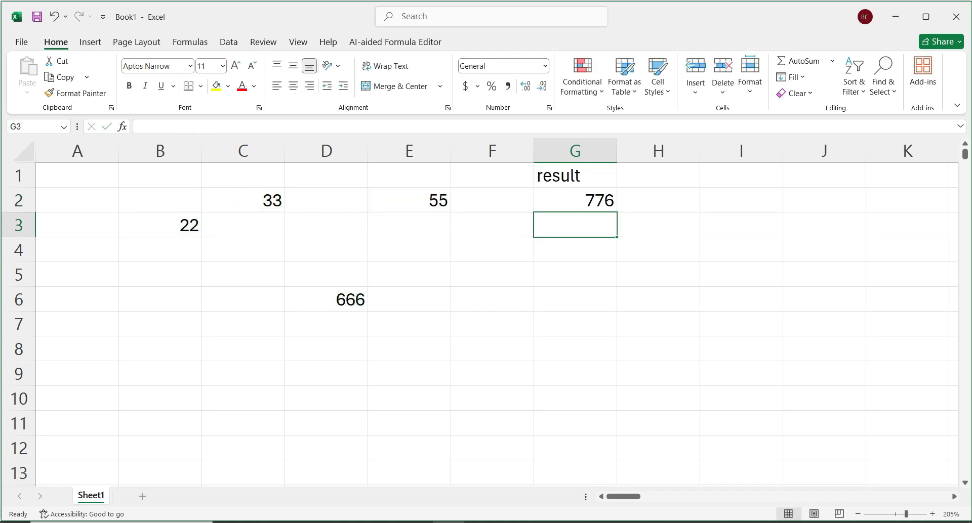
left_click(574, 200)
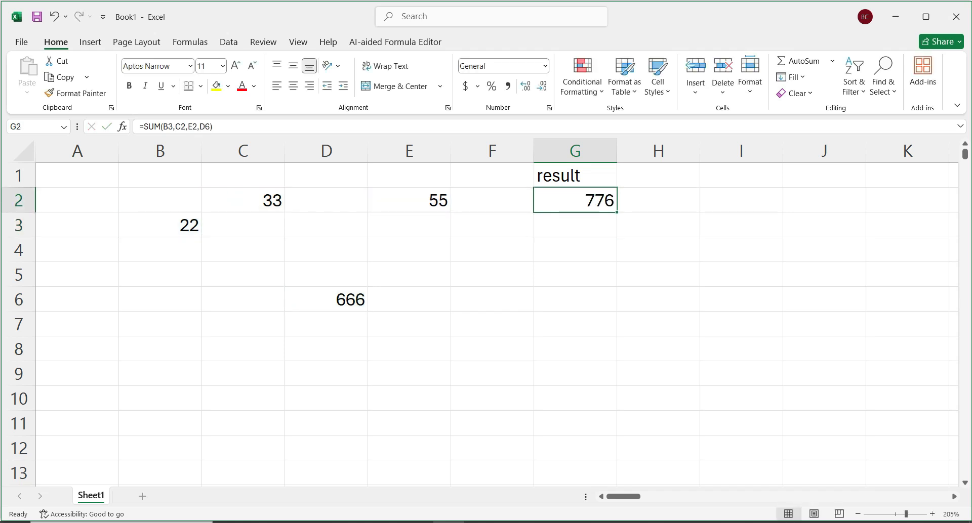
Step: Clear the contents of the range A1 to G6
left_click_drag(77, 175, 575, 300)
key("Delete")
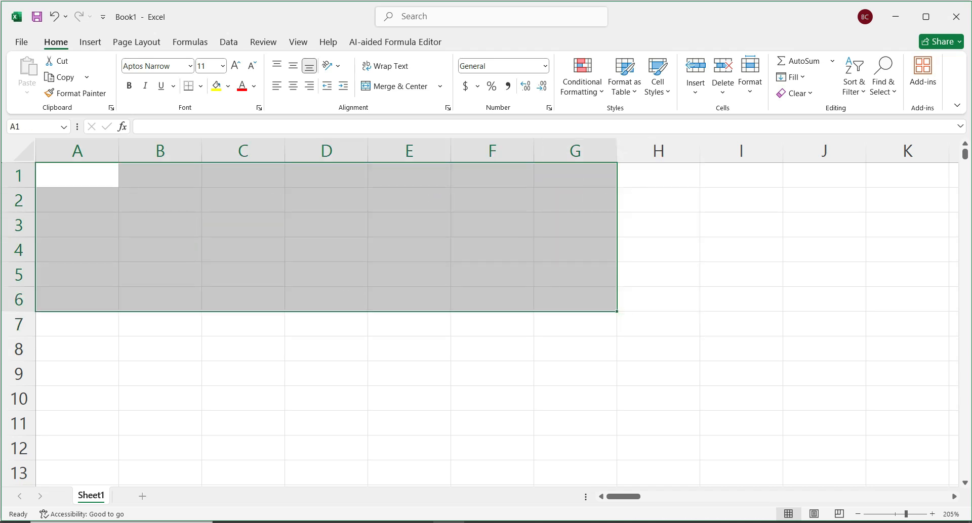
left_click(243, 224)
left_click(160, 176)
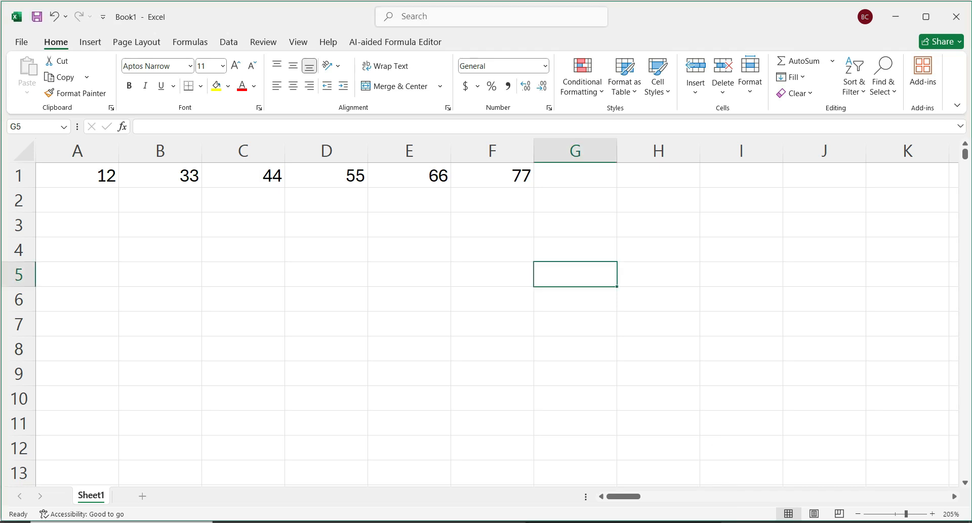
Step: Total the values of A1:F1 in cell G1 using AutoSum
left_click(575, 175)
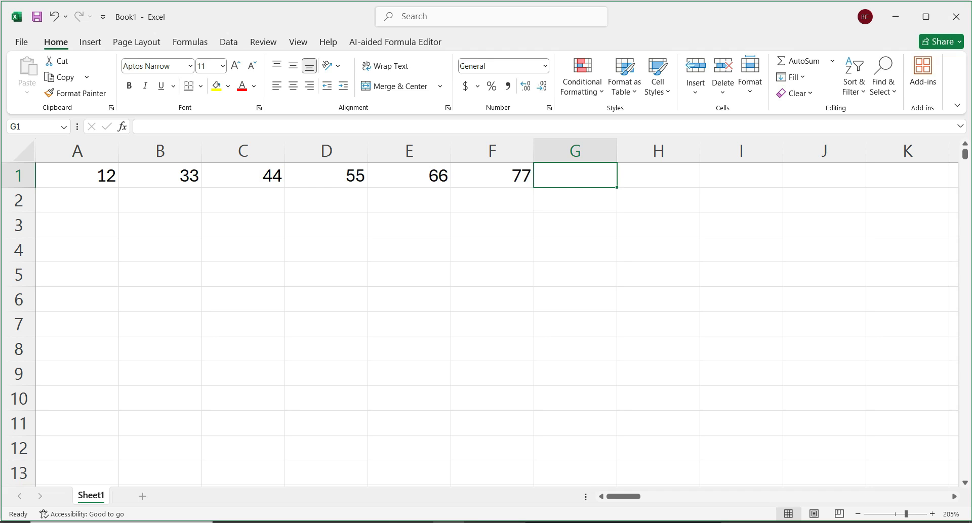
left_click_drag(102, 15, 609, 522)
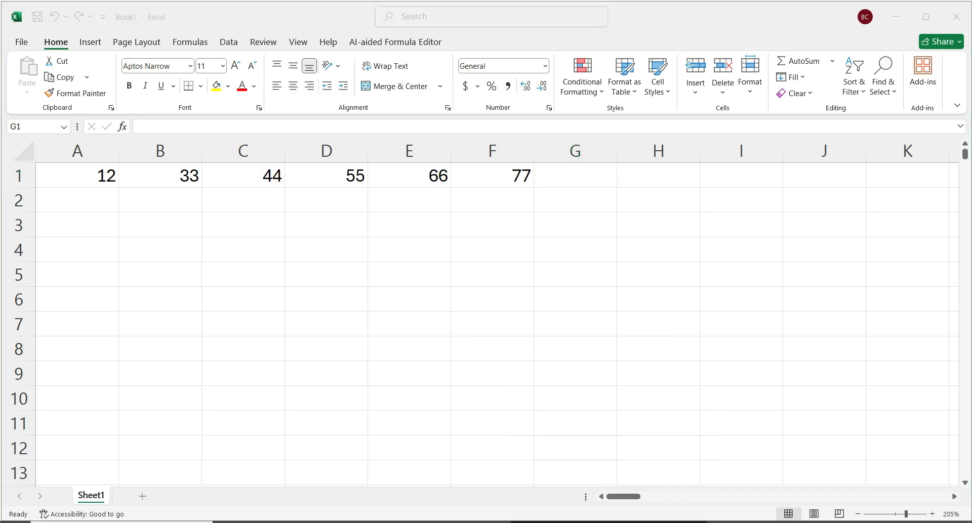
left_click(575, 176)
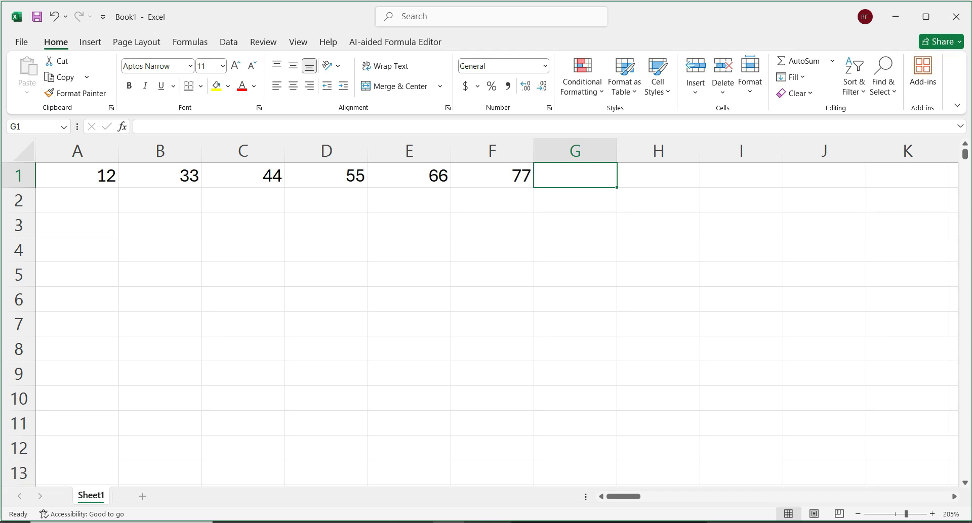
key("alt+equal")
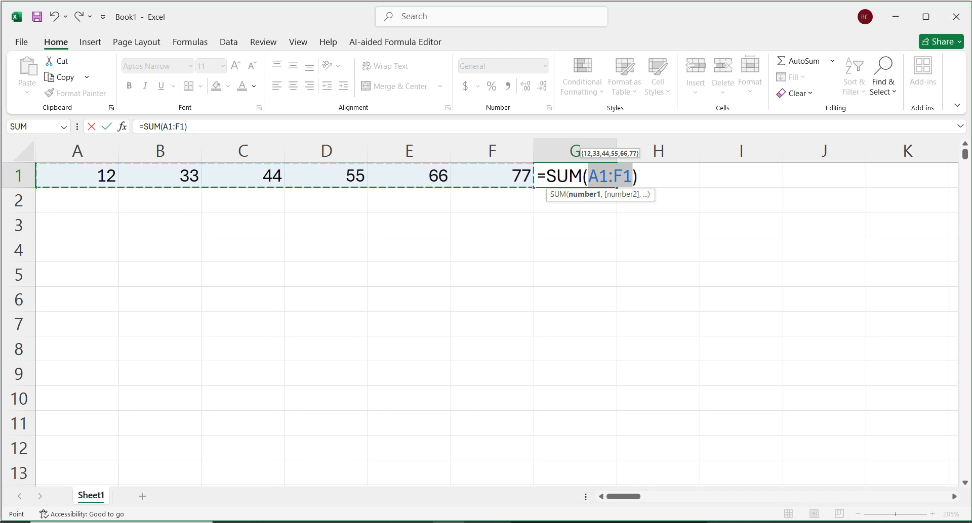
key("Return")
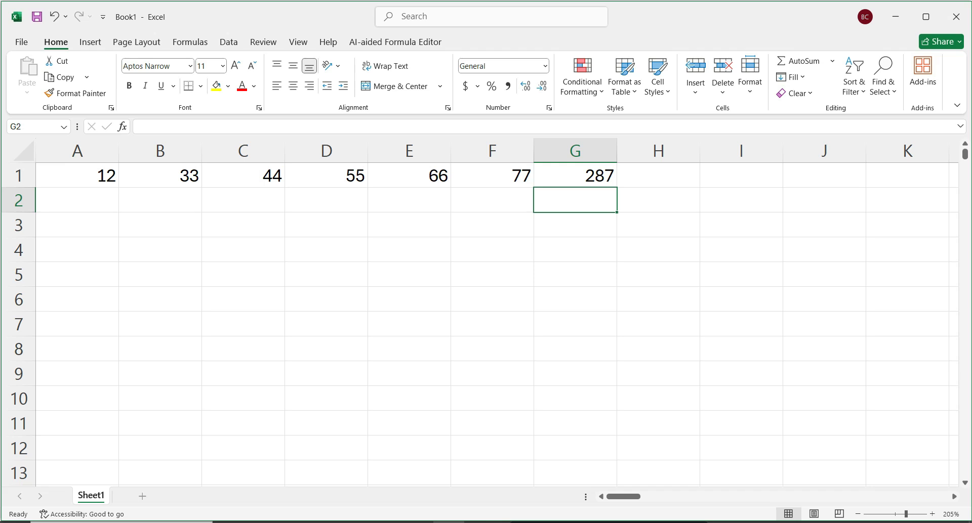
Step: Replace the number in cell C1 with the text "ram"
left_click(243, 176)
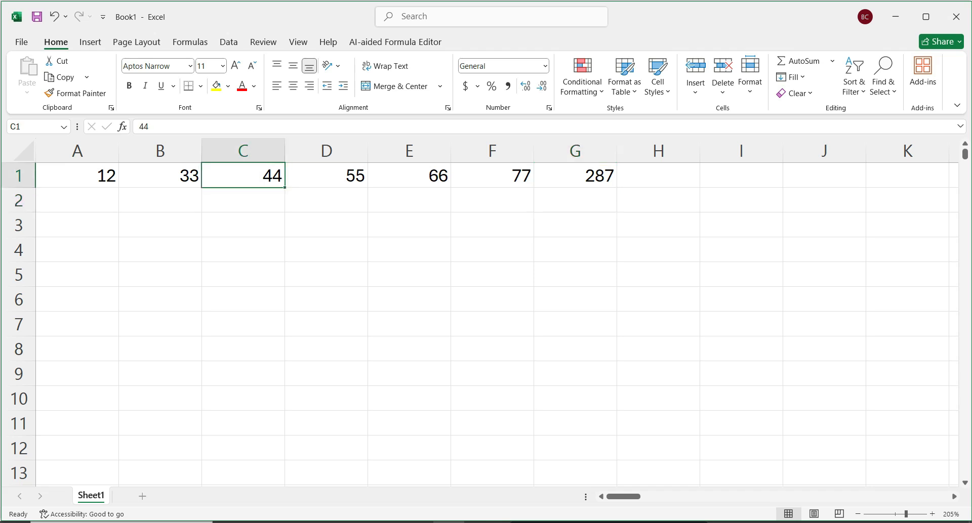
type("ram")
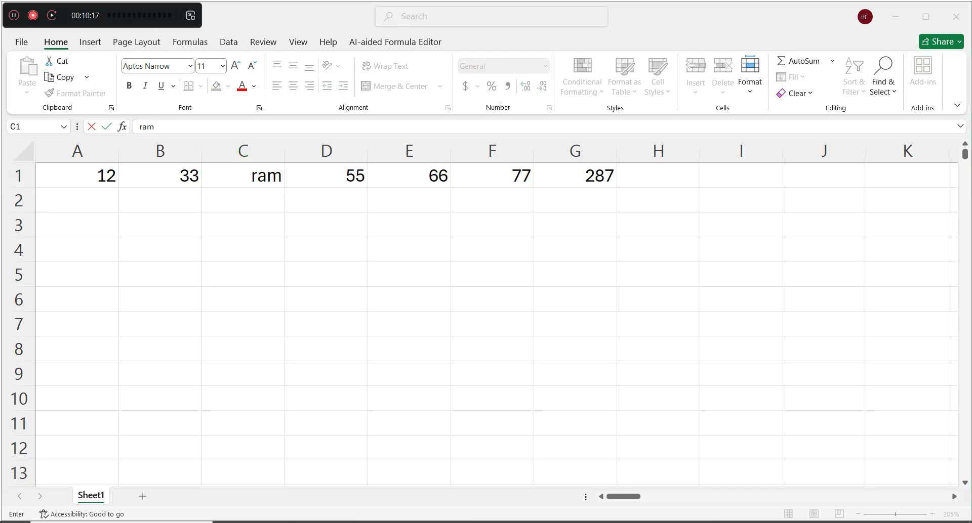
left_click(657, 176)
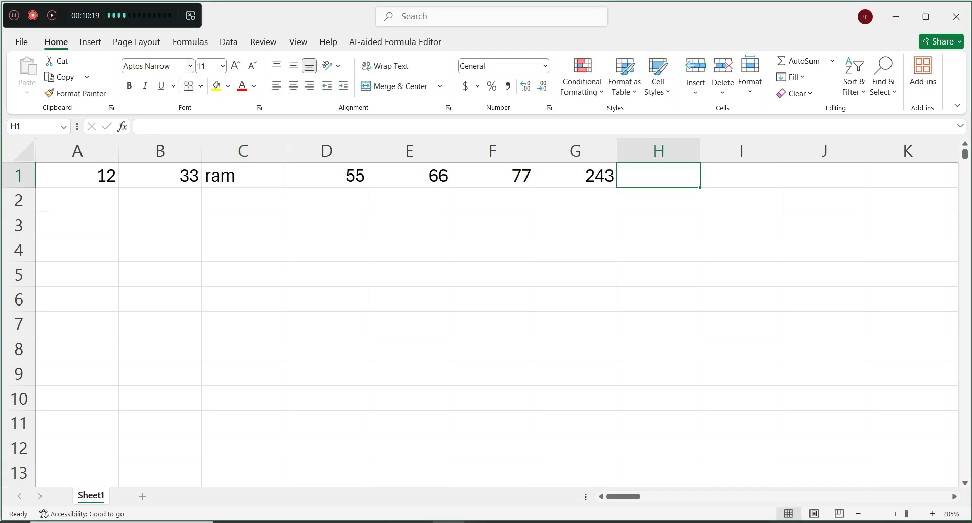
left_click_drag(141, 16, 718, 522)
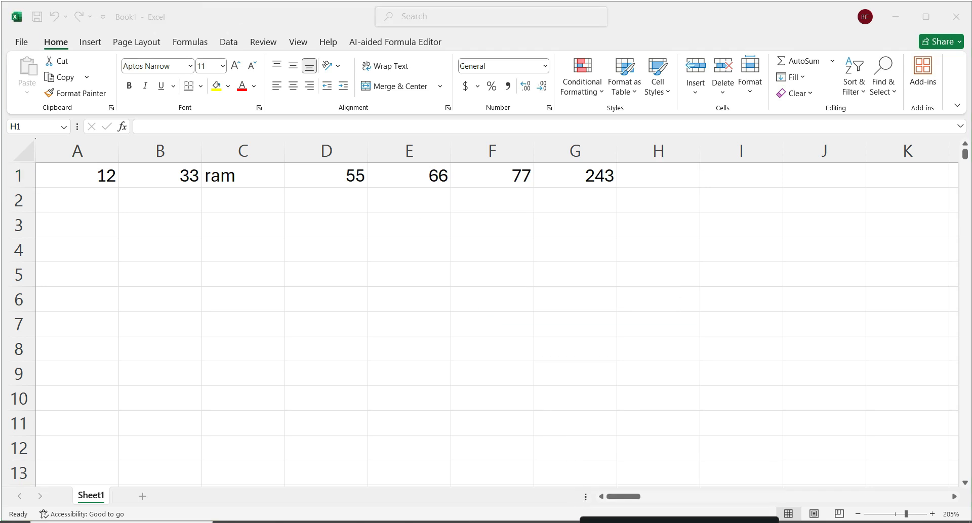
left_click(657, 176)
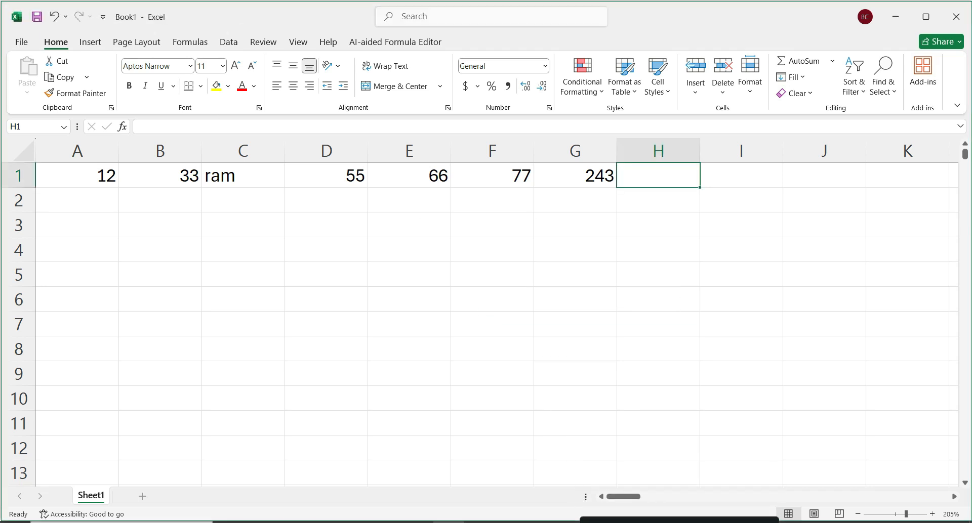
key("alt+equal")
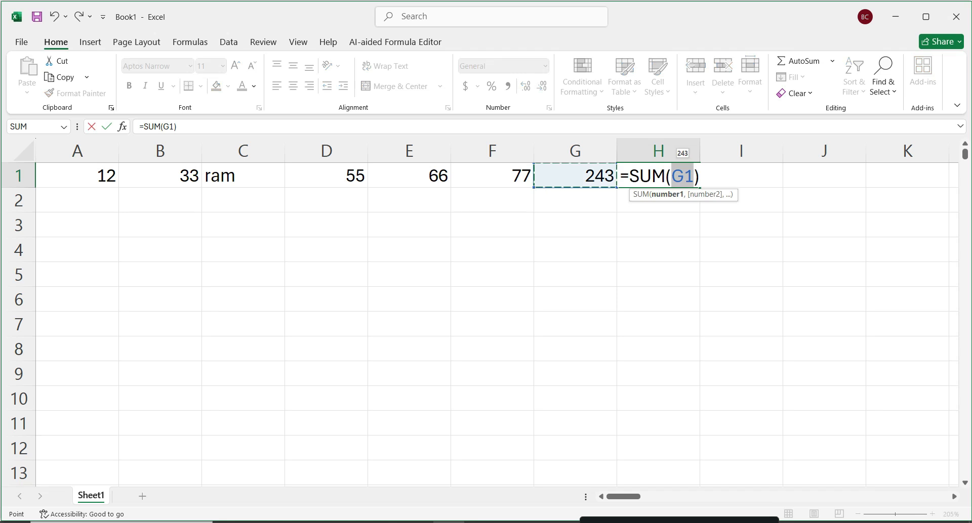
key("BackSpace")
key("BackSpace")
key("BackSpace")
key("BackSpace")
key("BackSpace")
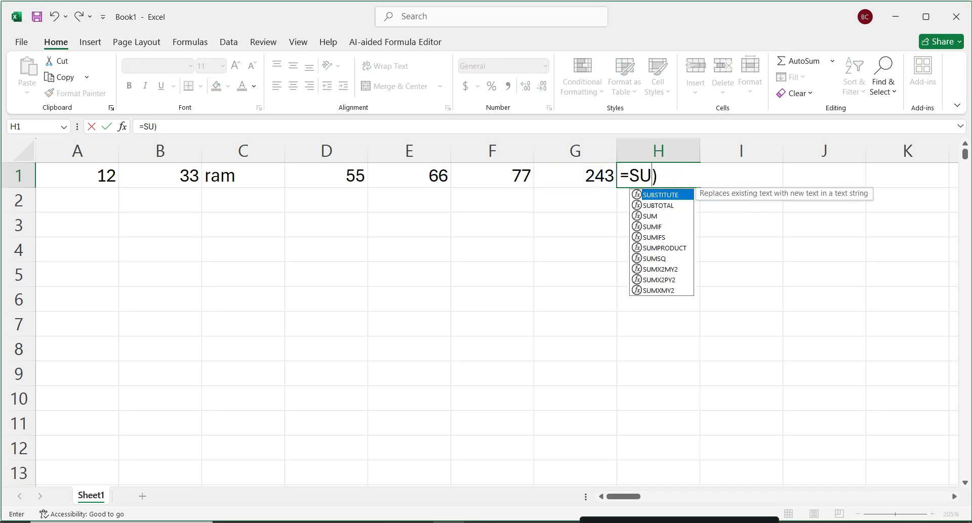
key("BackSpace")
key("Tab")
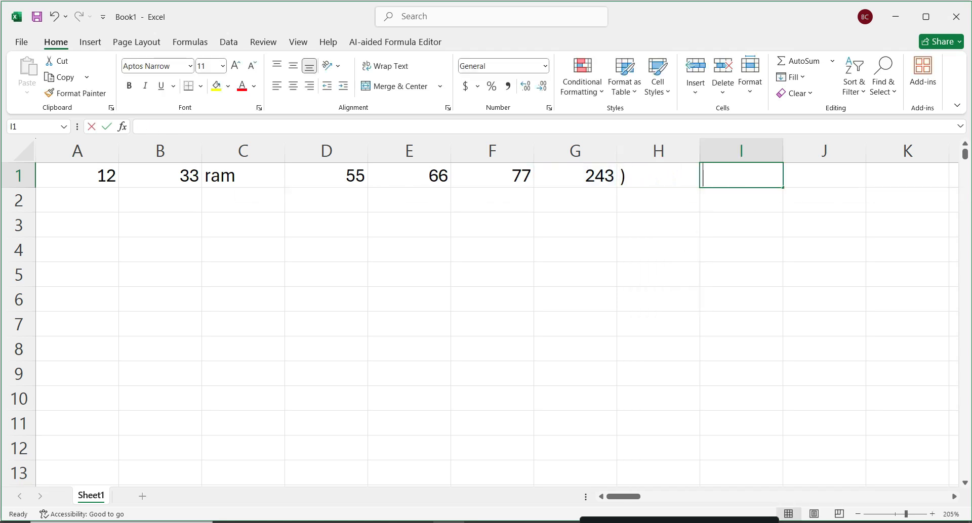
key("Left")
key("BackSpace")
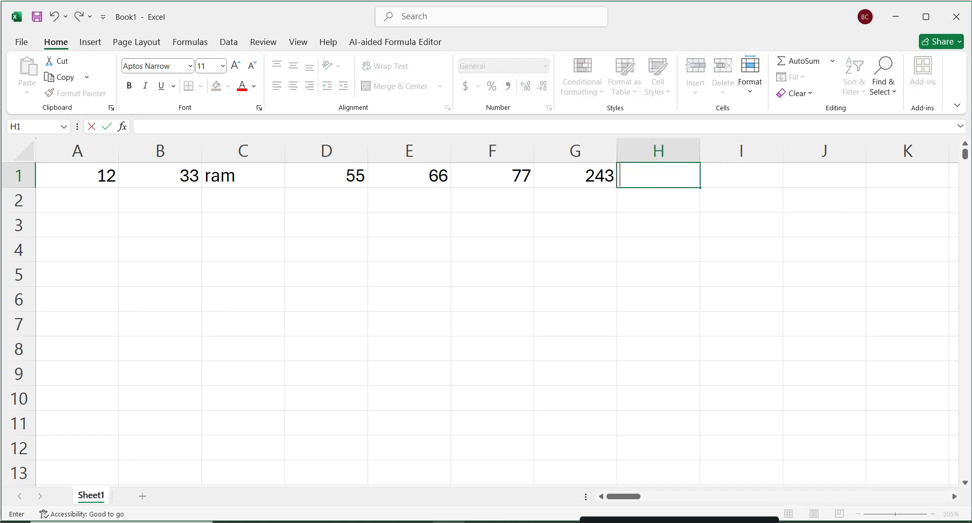
left_click(658, 225)
left_click(658, 175)
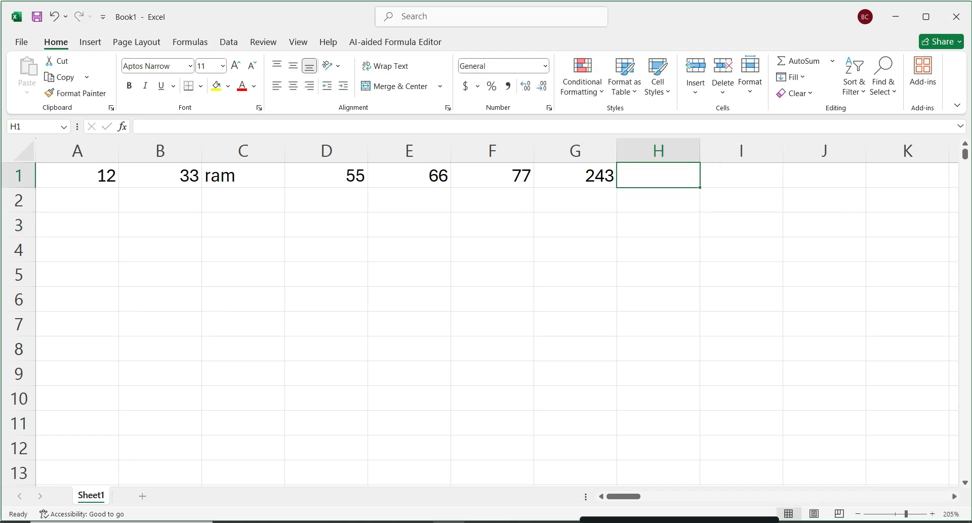
key("alt+equal")
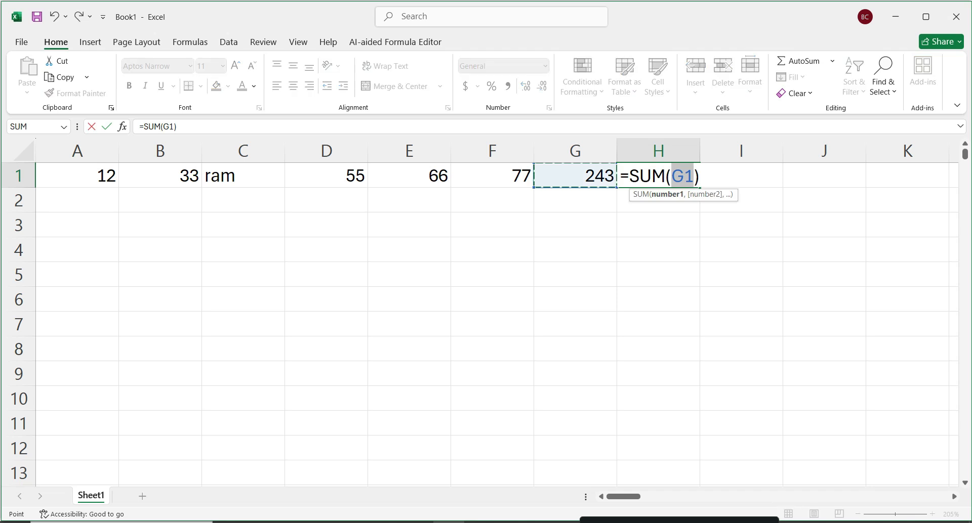
key("BackSpace")
key("BackSpace")
key("BackSpace")
key("BackSpace")
key("BackSpace")
left_click_drag(642, 175, 620, 175)
left_click(645, 176)
double_click(629, 175)
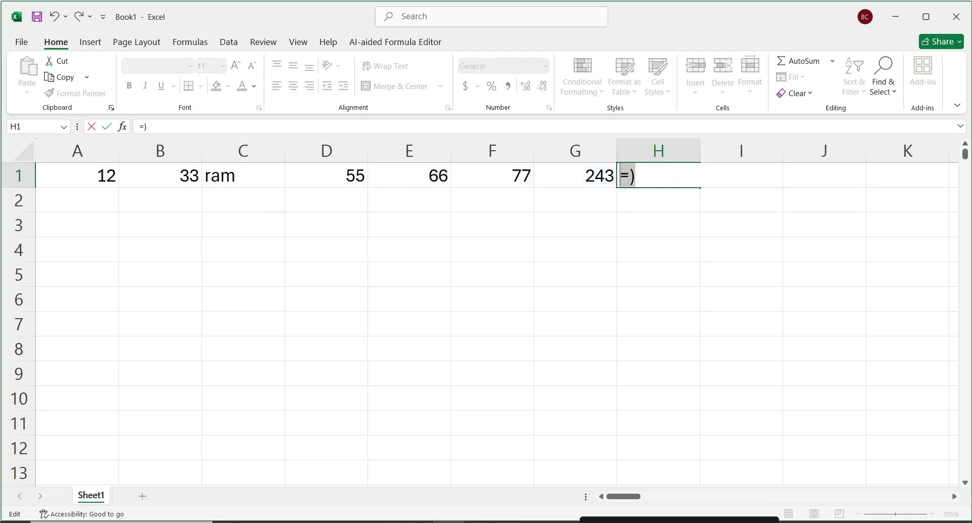
key("BackSpace")
Step: Delete the total in cell G1 and insert AutoSum there again, accepting the suggested range D1:F1
left_click(575, 176)
key("Delete")
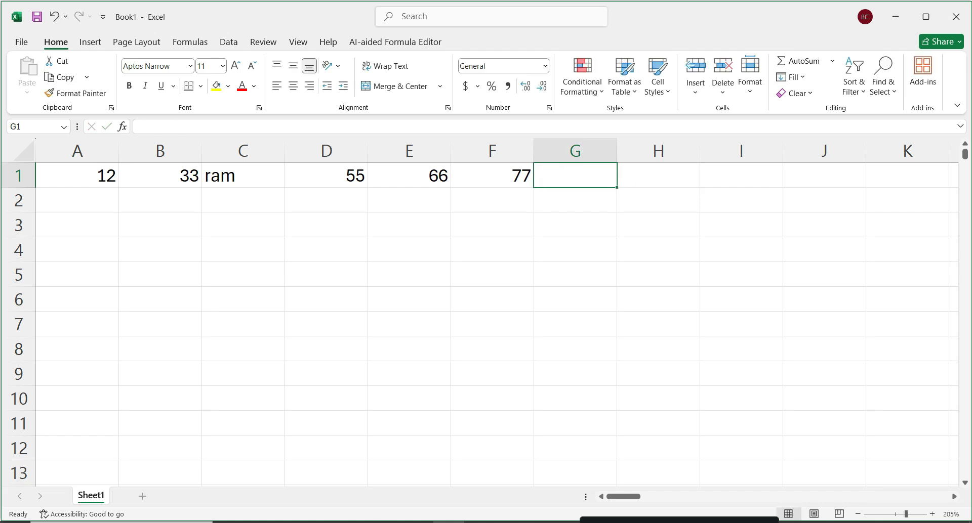
key("alt+equal")
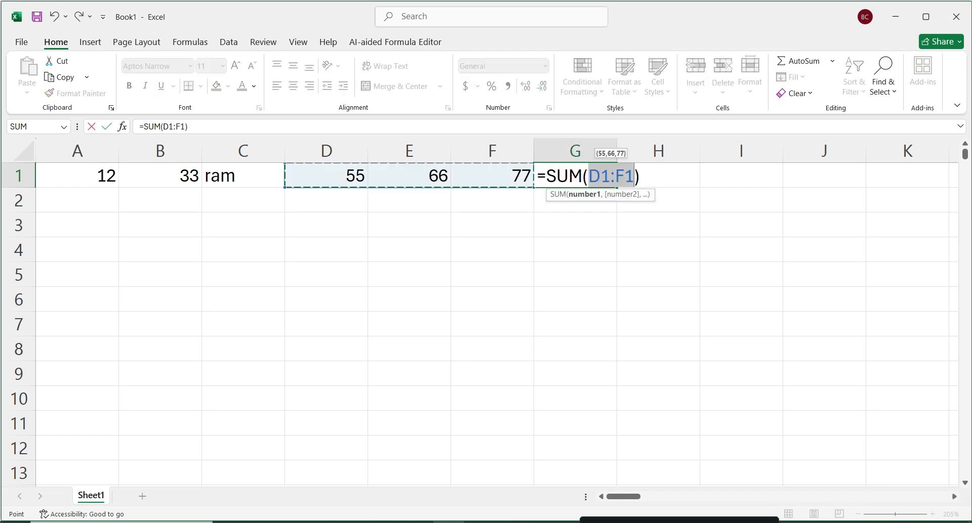
key("Return")
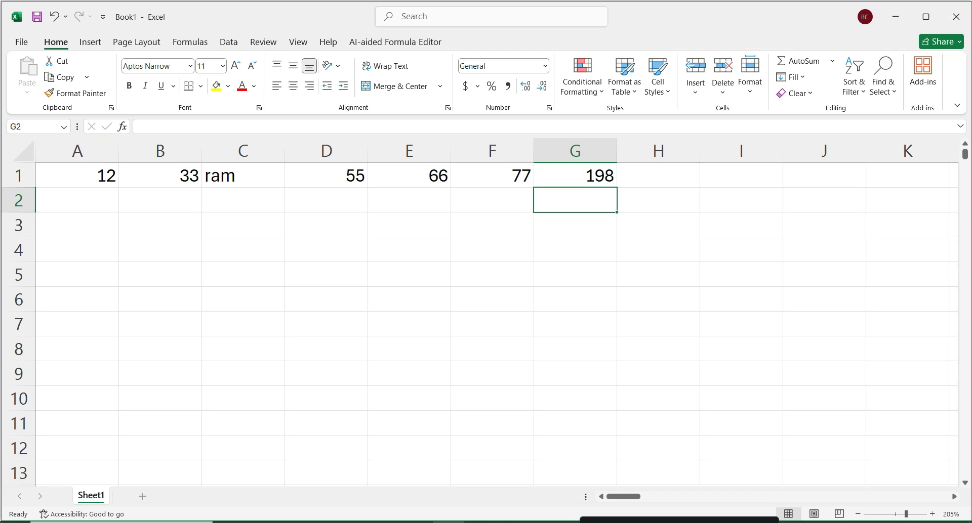
Step: Clear the contents of row 1 across cells A1 to G1
key("ctrl+Home")
key("ctrl+shift+Right")
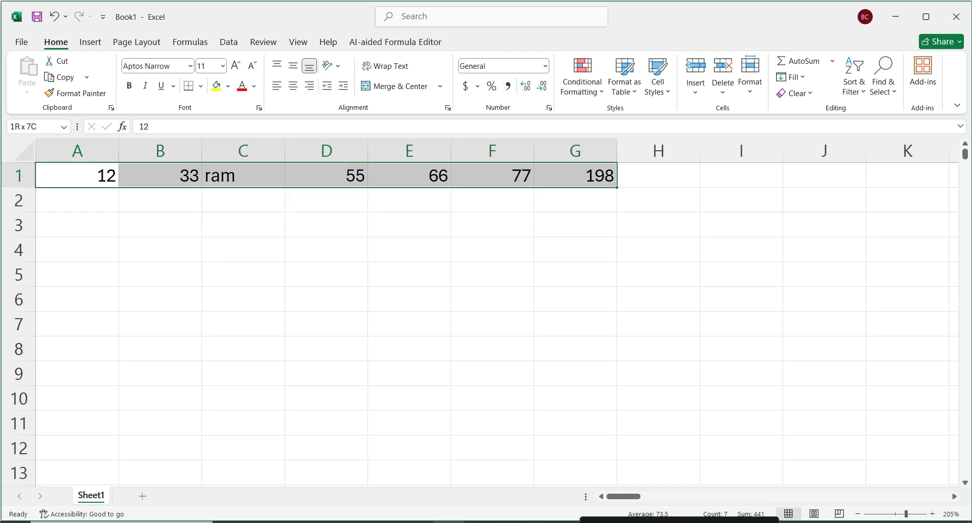
key("Delete")
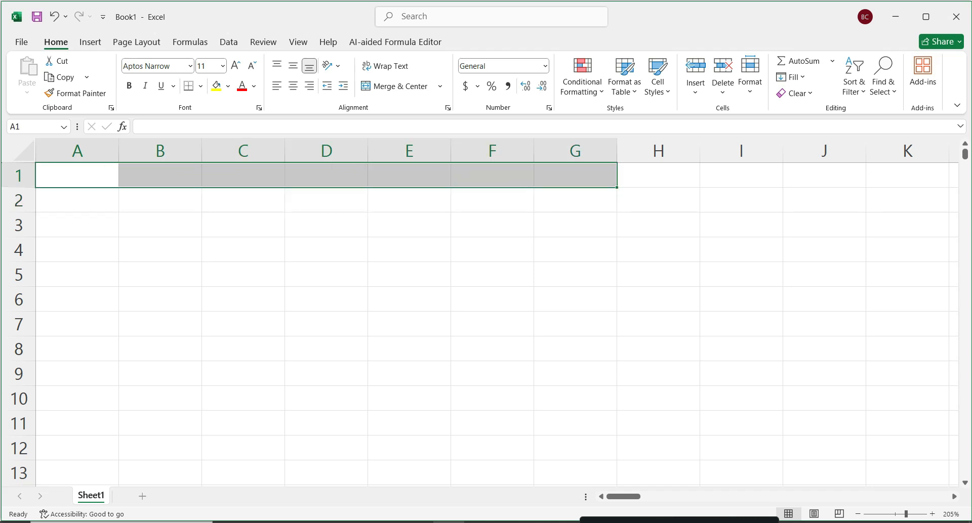
left_click(679, 522)
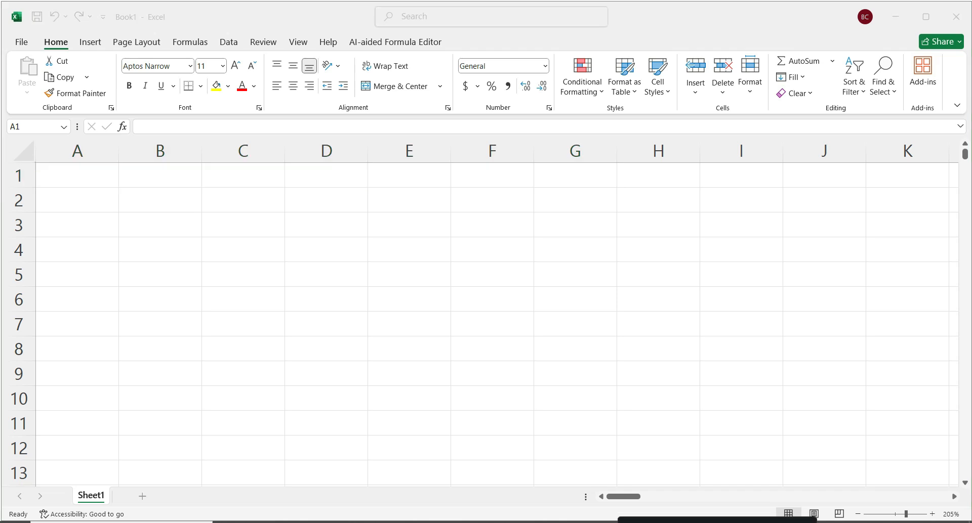
key("alt+Tab")
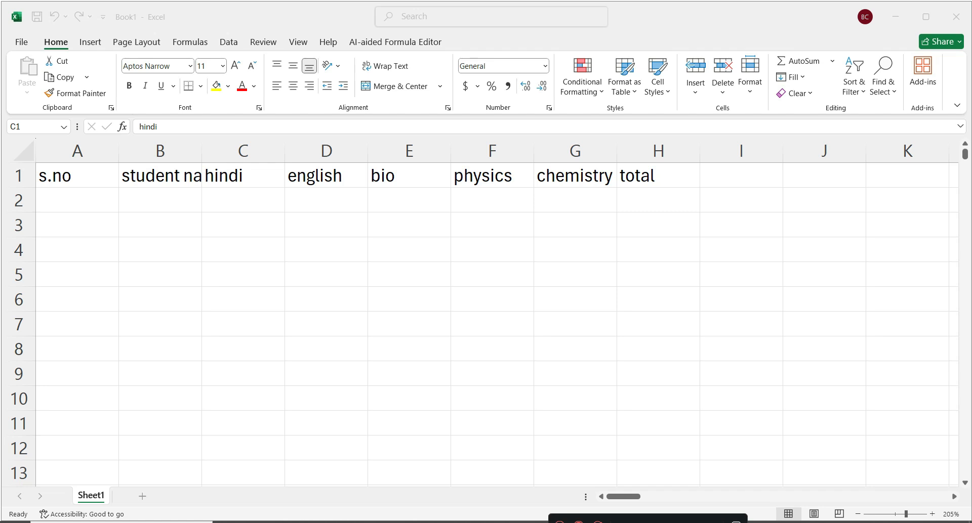
Step: Autofit the widths of columns A to E to their header text
double_click(201, 151)
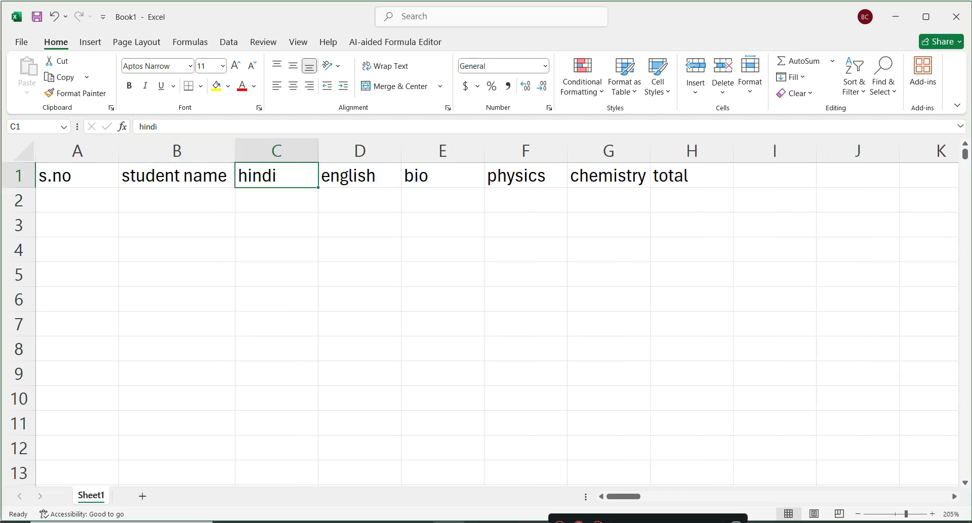
double_click(119, 150)
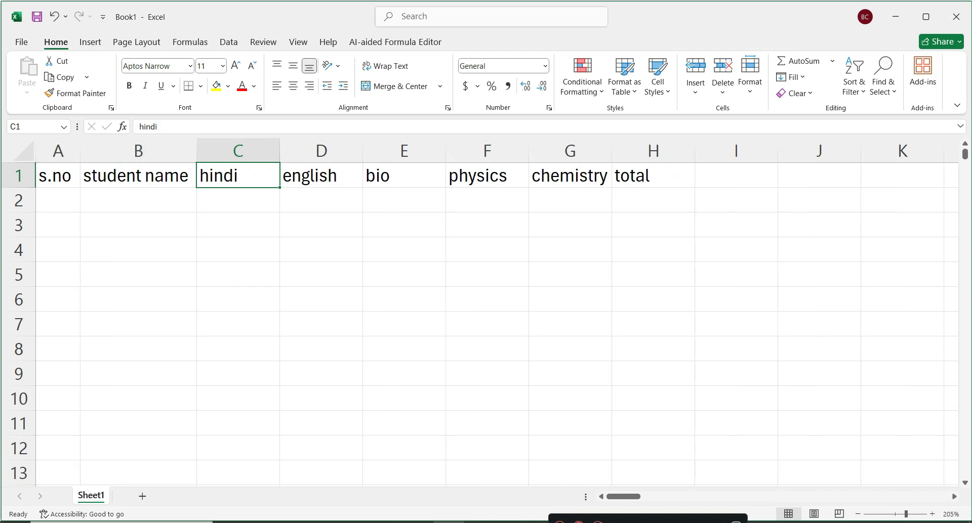
double_click(279, 151)
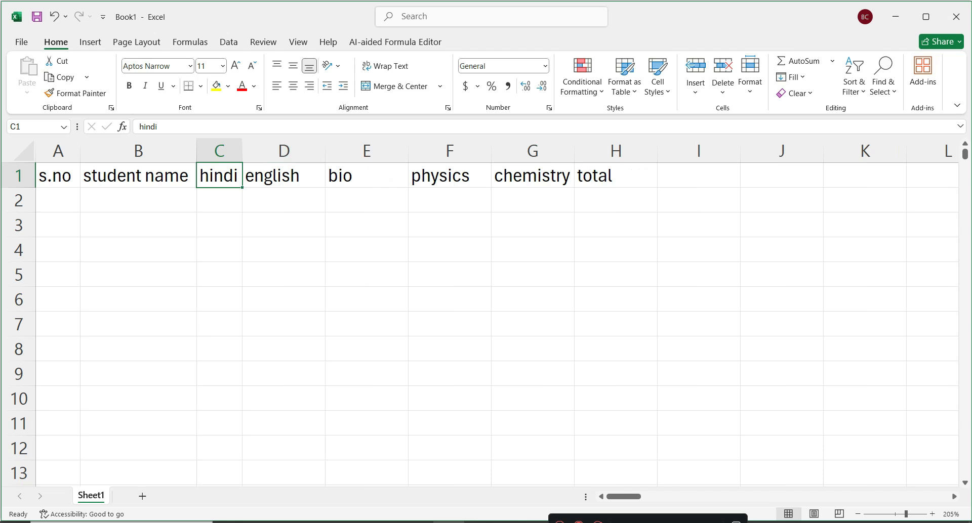
double_click(325, 150)
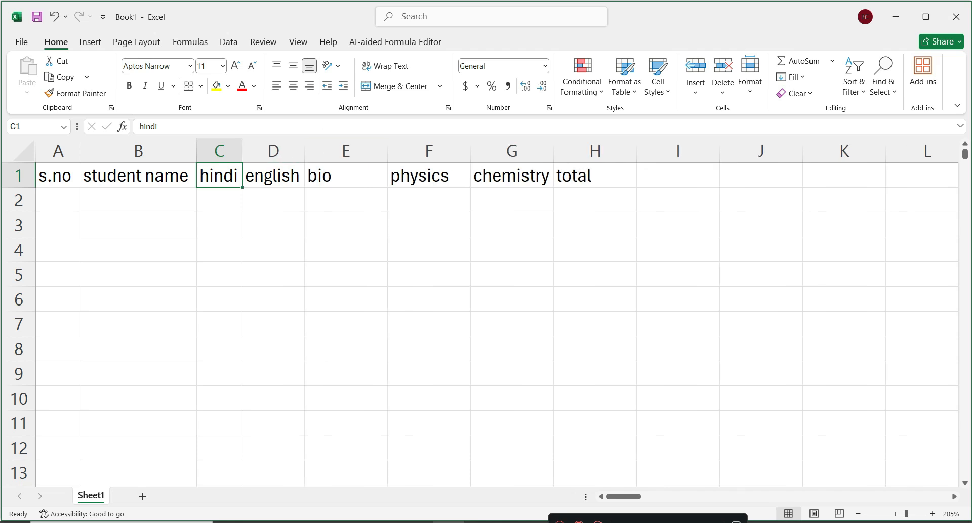
double_click(387, 150)
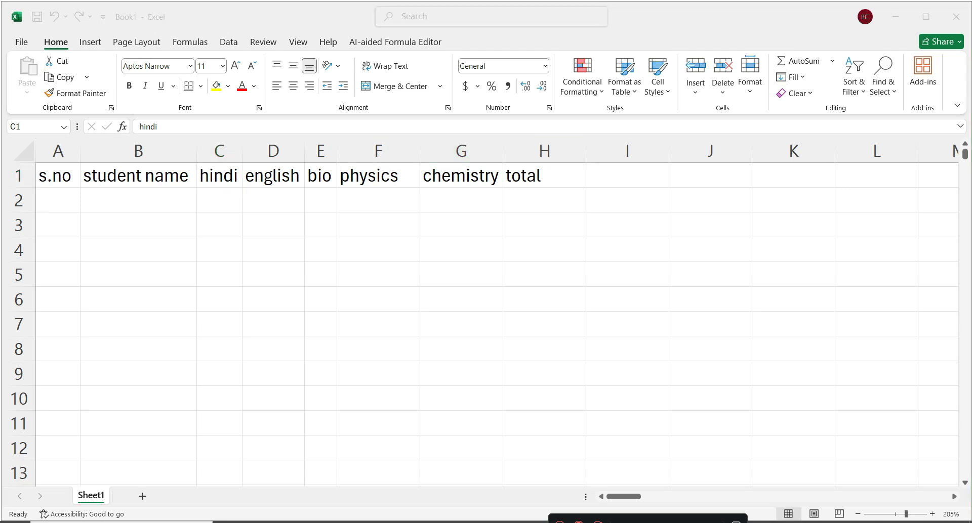
Step: Enter 1 in cell A2 and fill the serial numbers down to 10 in A11
left_click(58, 199)
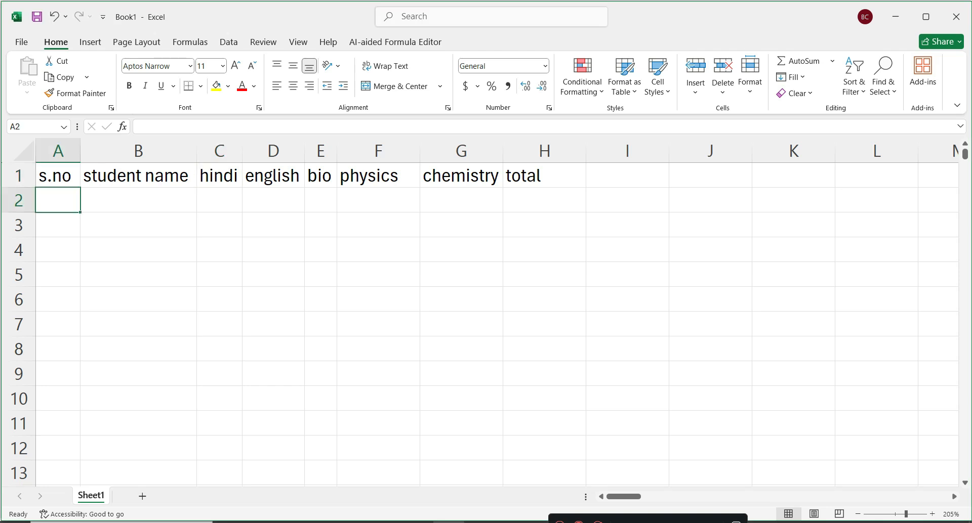
type("1")
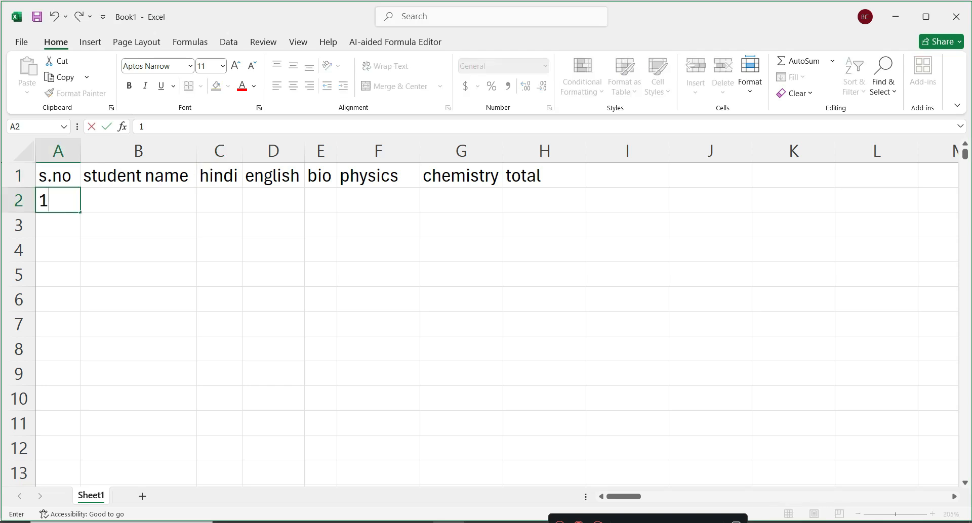
left_click_drag(81, 212, 81, 434)
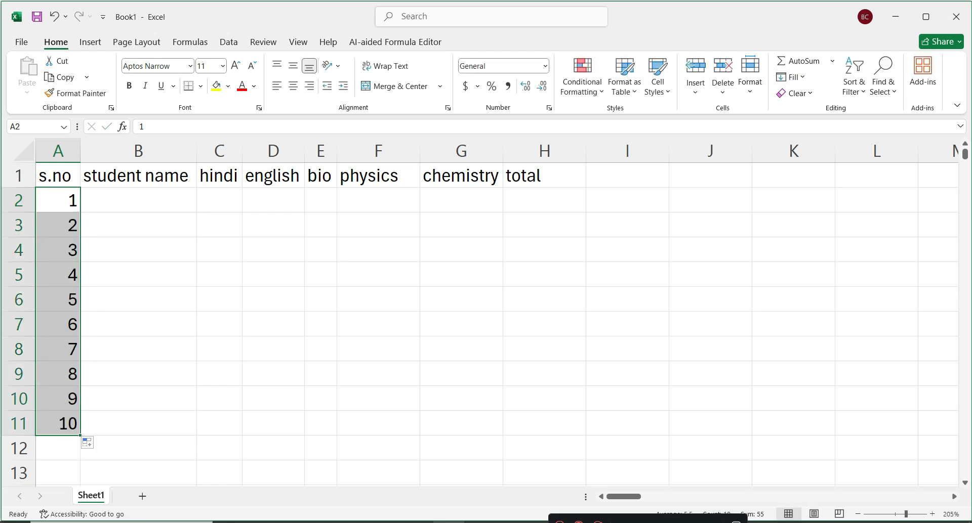
Step: Enter the first five students' names in cells B2 to B6 of the student name column
left_click(138, 199)
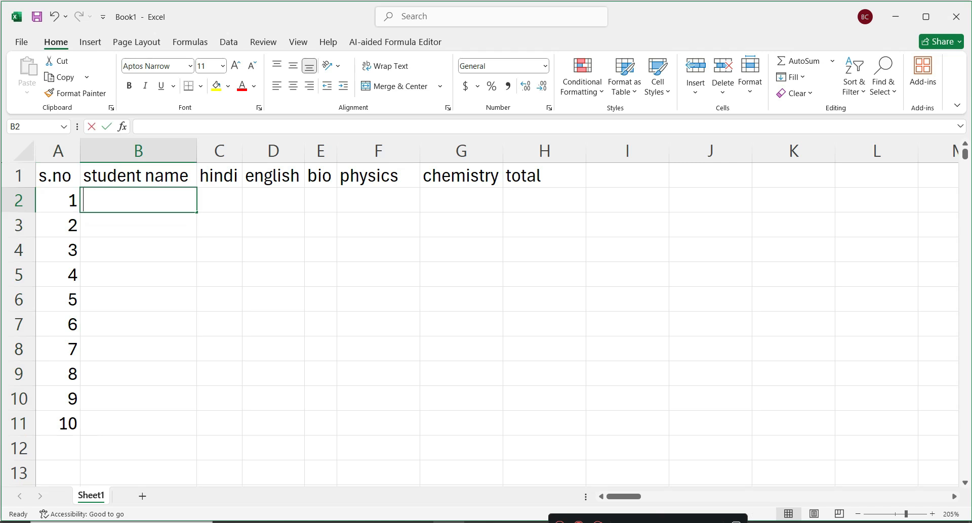
type("ram")
key("Return")
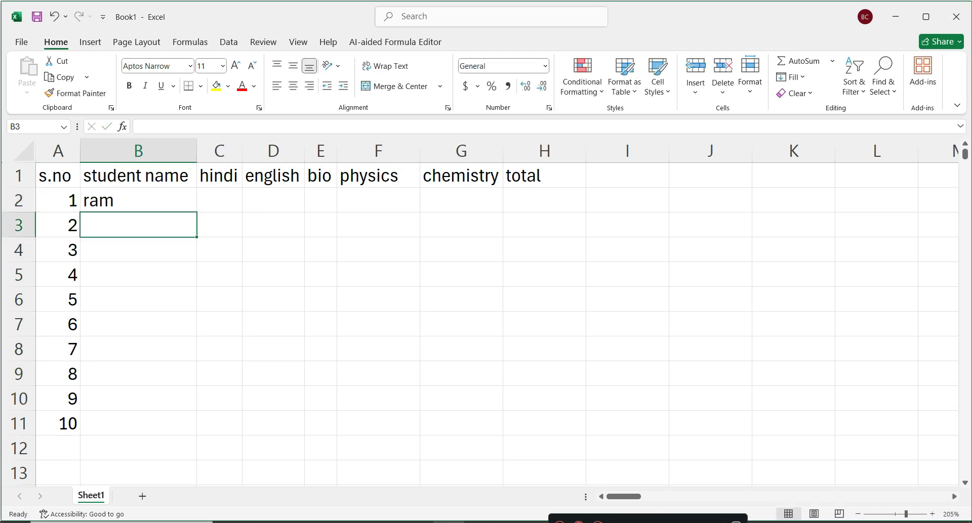
type("sita")
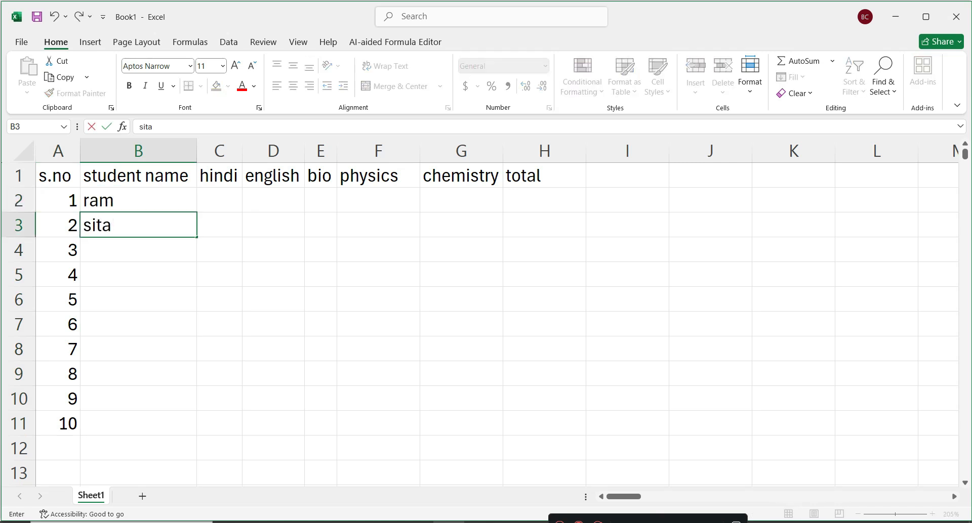
key("Tab")
key("Return")
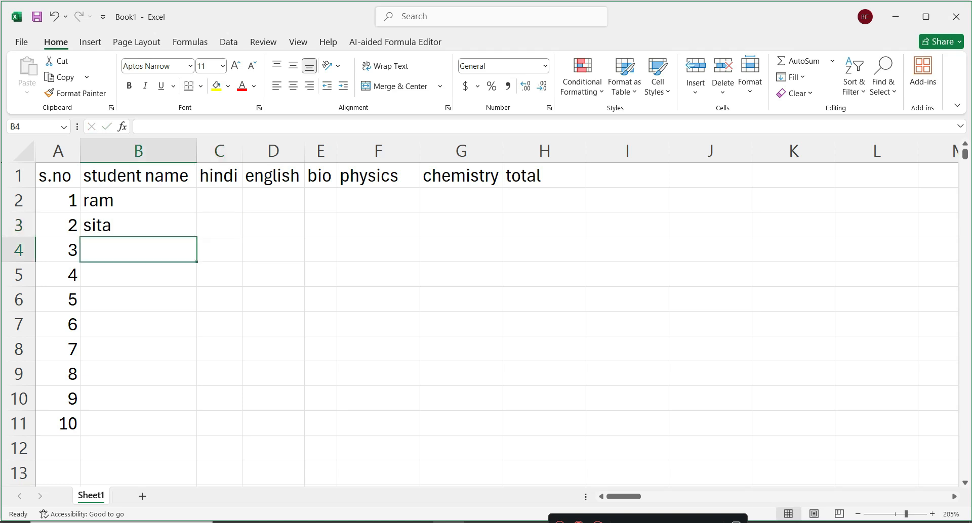
type("geeta")
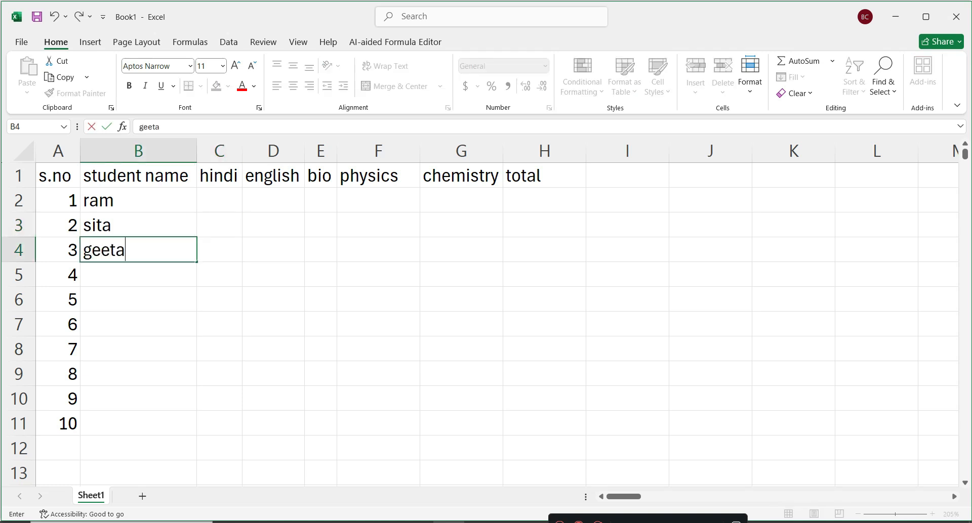
key("Return")
type("mita")
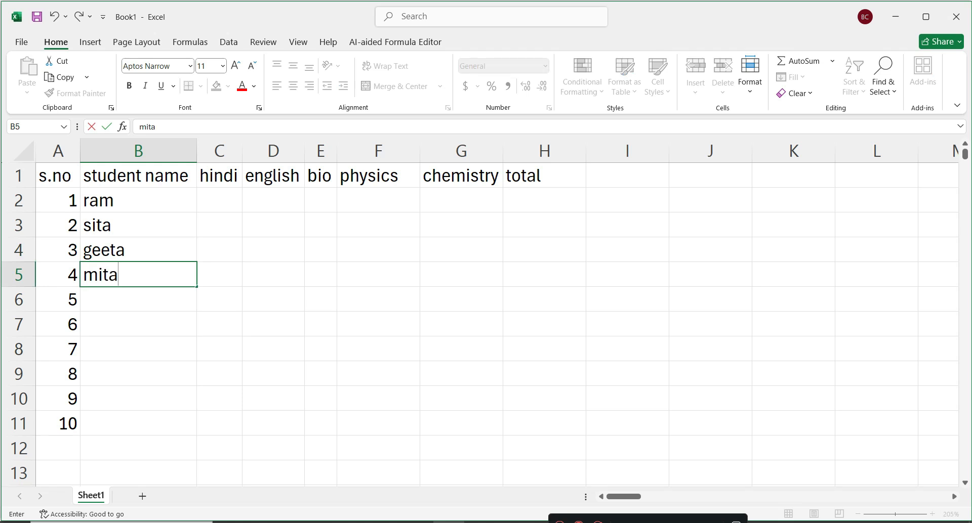
key("Return")
type("babita")
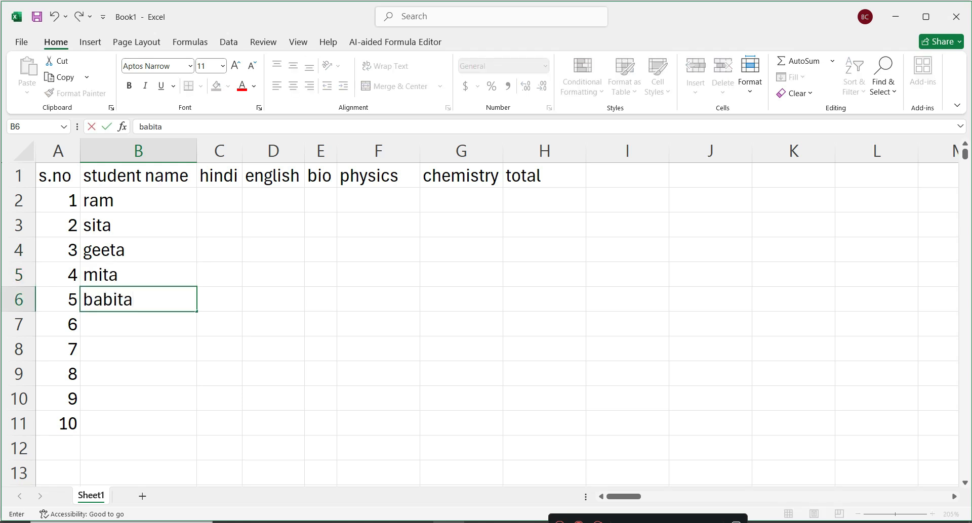
key("Return")
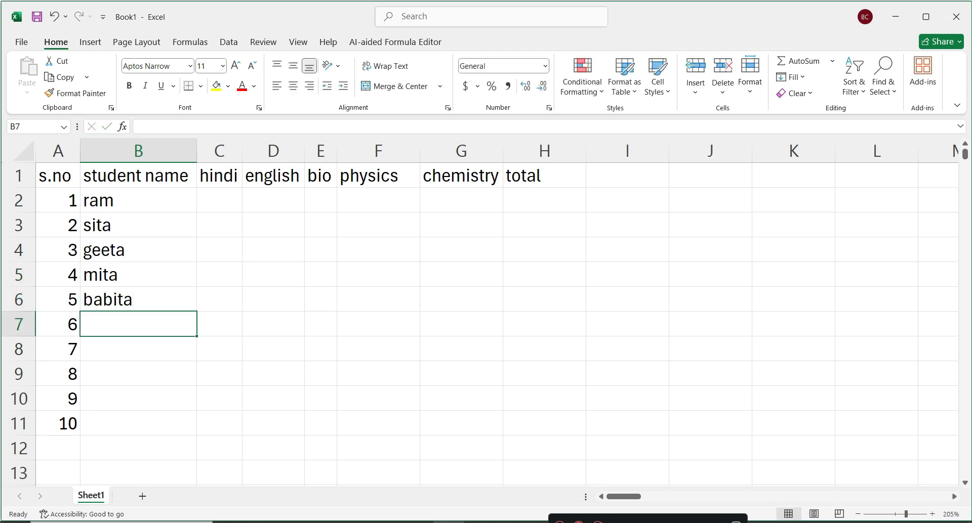
Step: Enter the remaining five students' names in cells B7 to B11 of the student name column
type("reeta")
key("Return")
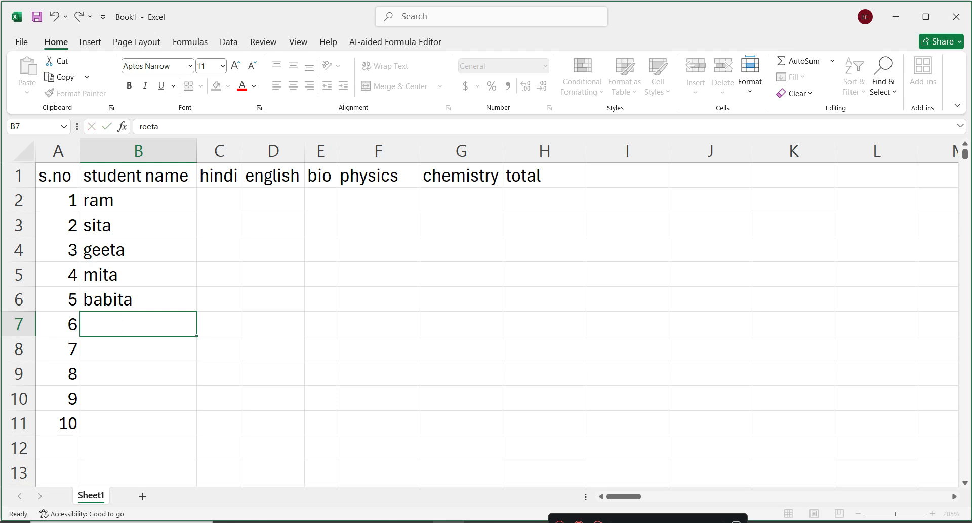
type("san")
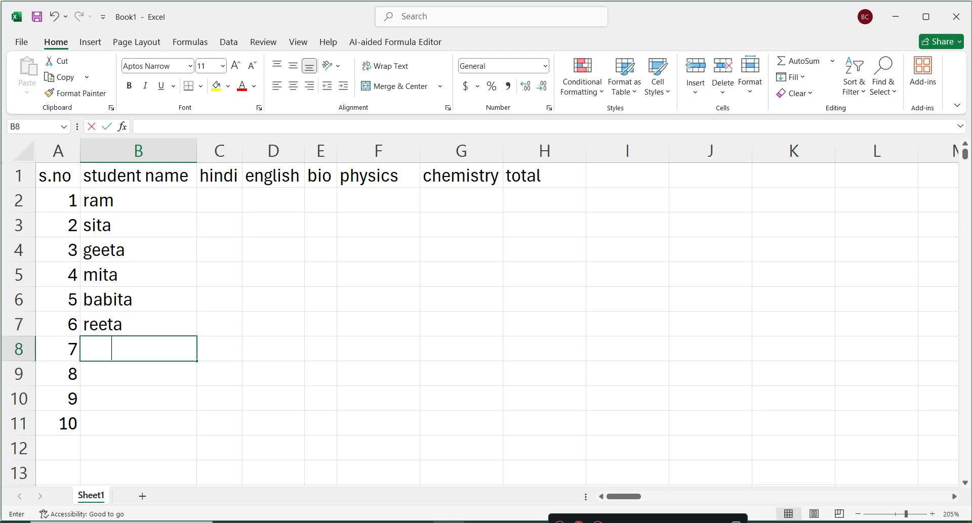
type("geeta")
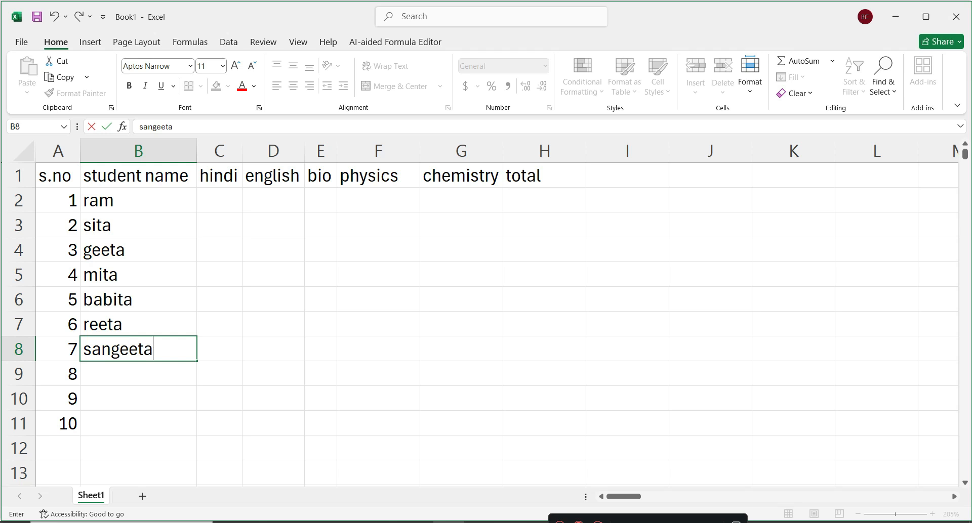
key("Return")
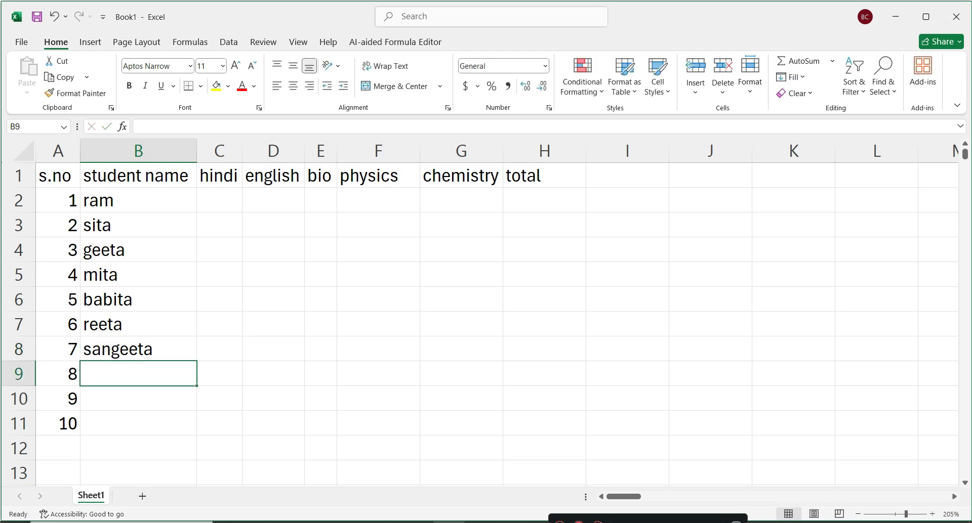
type("sohan")
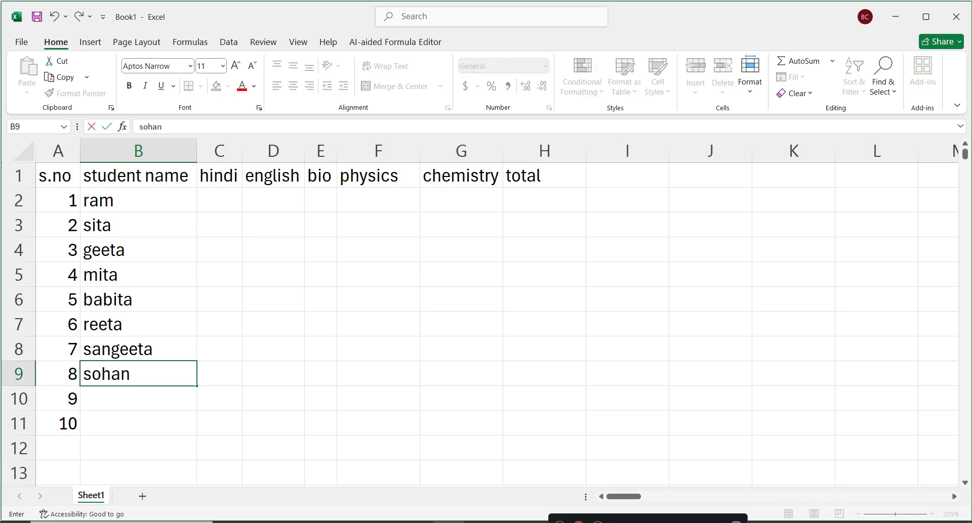
key("Return")
type("mohan")
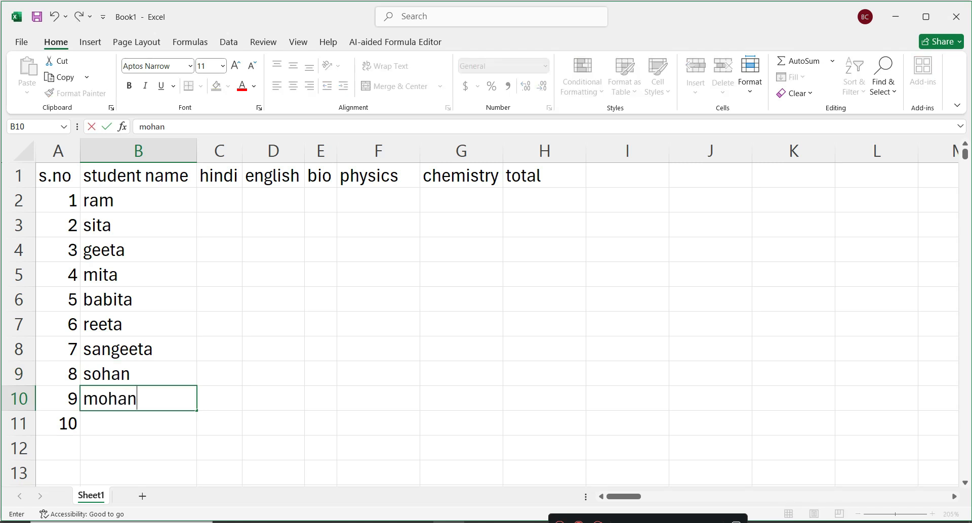
key("Return")
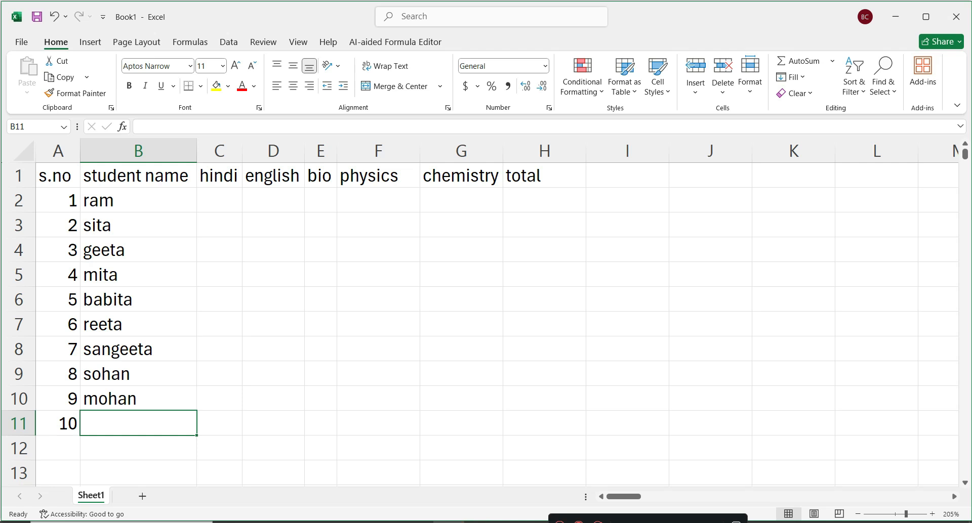
type("arjun")
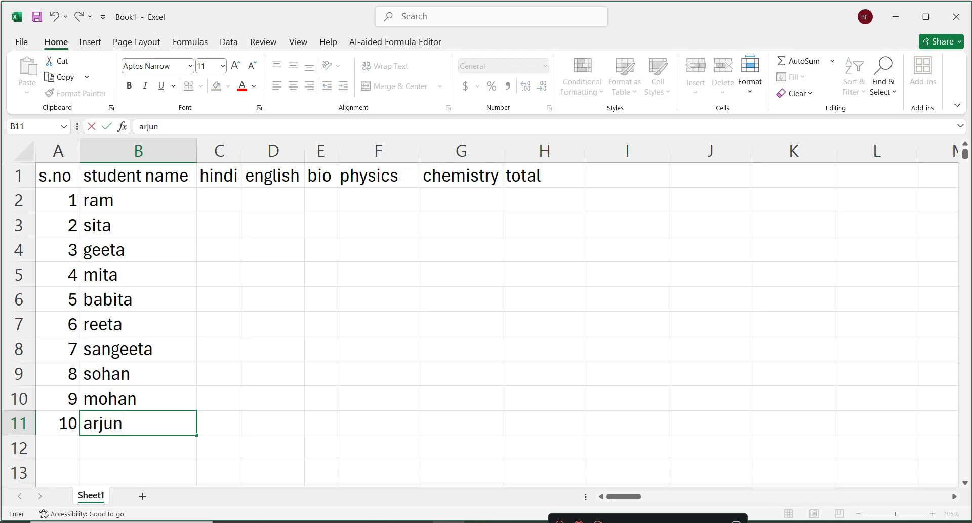
left_click(138, 275)
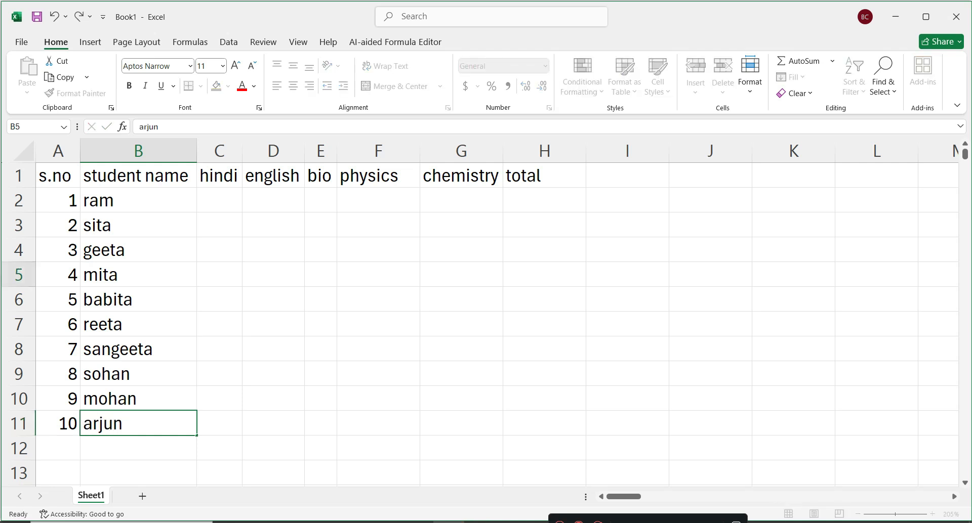
left_click_drag(139, 200, 138, 424)
Step: Enter the first student's marks, 66 for hindi in C2 and 77 for english in D2
left_click(219, 201)
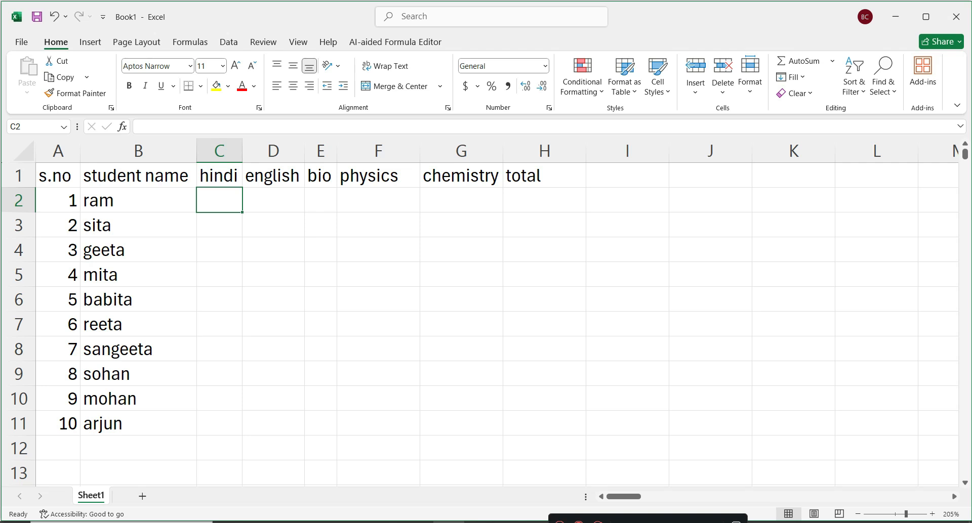
type("66")
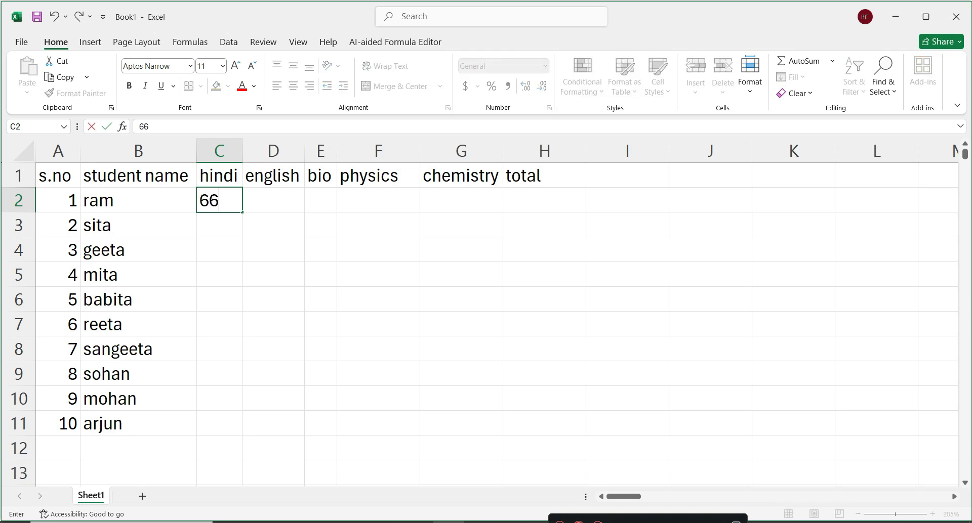
key("Tab")
type("77")
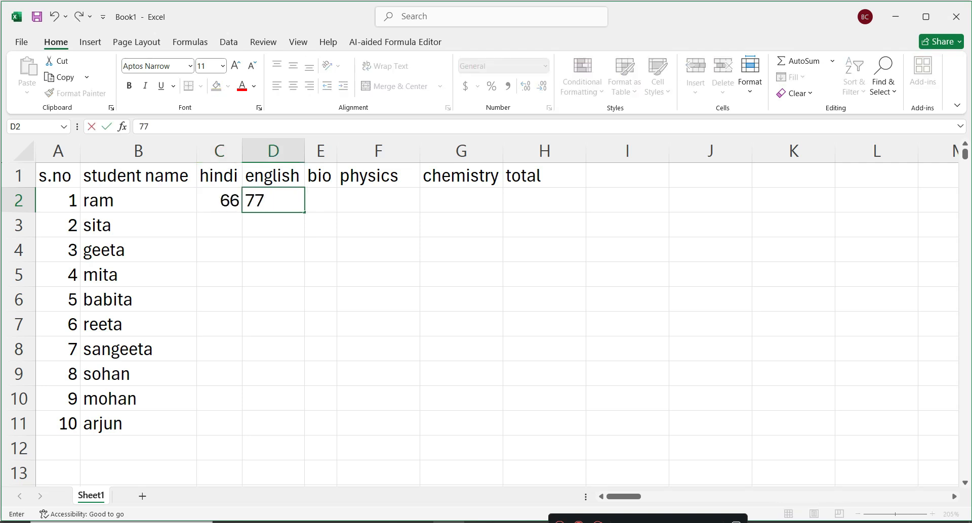
key("Tab")
key("Tab")
key("shift+Tab")
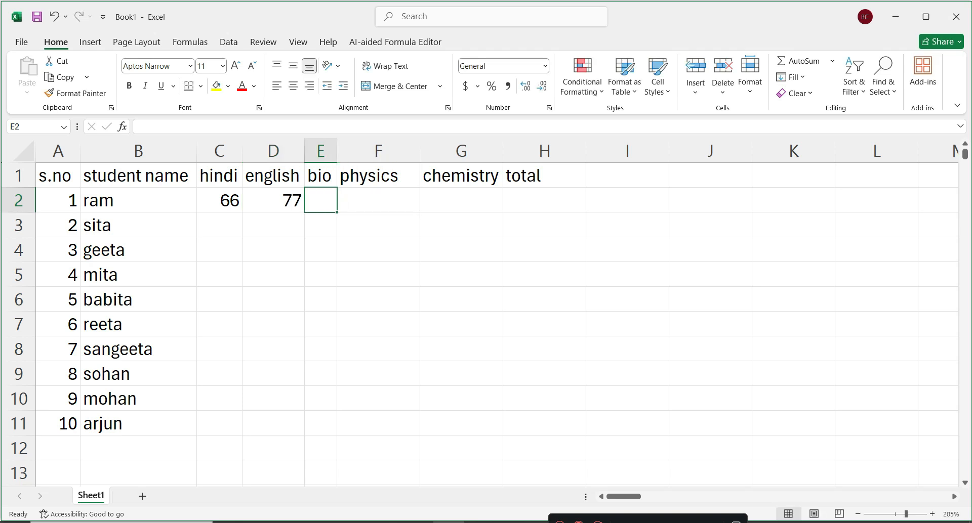
Step: Clear the marks from cells C2 and D2
left_click_drag(219, 200, 461, 201)
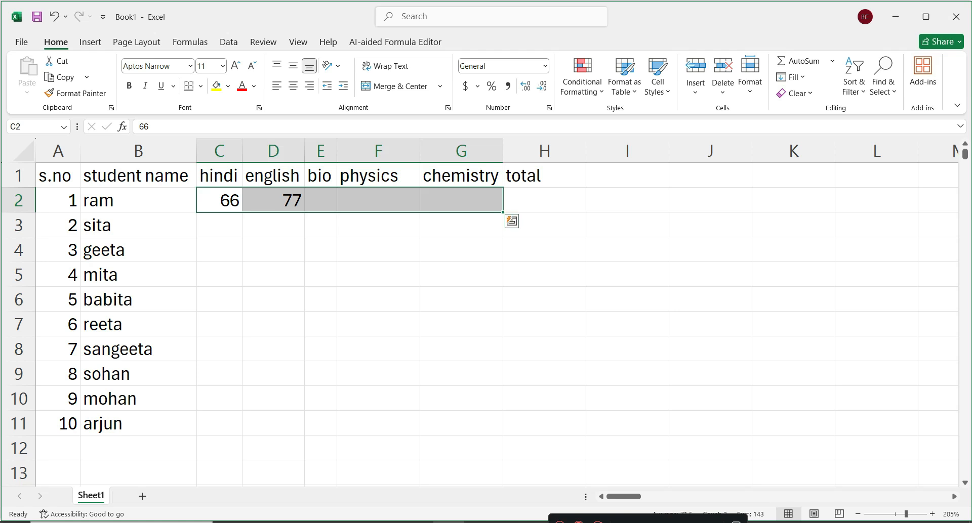
key("BackSpace")
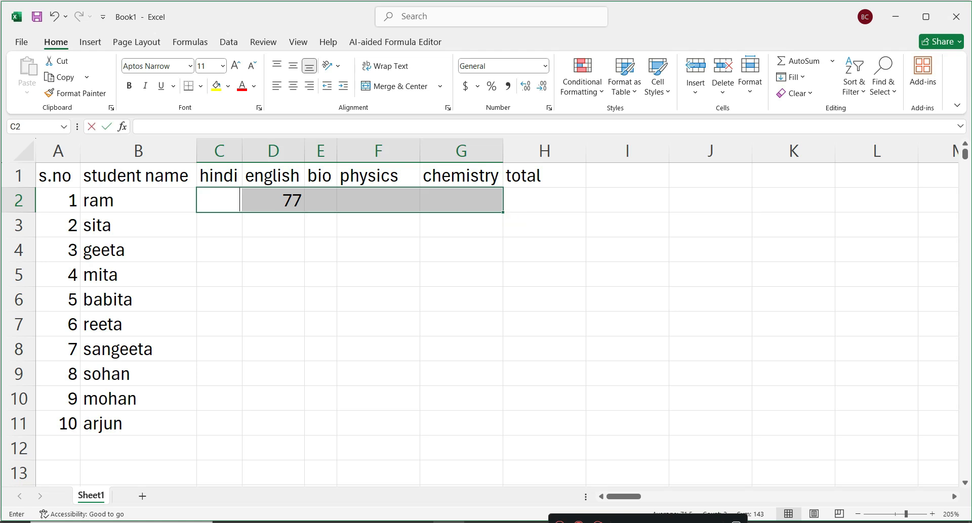
left_click(378, 226)
left_click(273, 200)
key("Delete")
Step: Enter the formula =RANDBETWEEN(10,99) in cell C2 for the first student's hindi marks
left_click(219, 200)
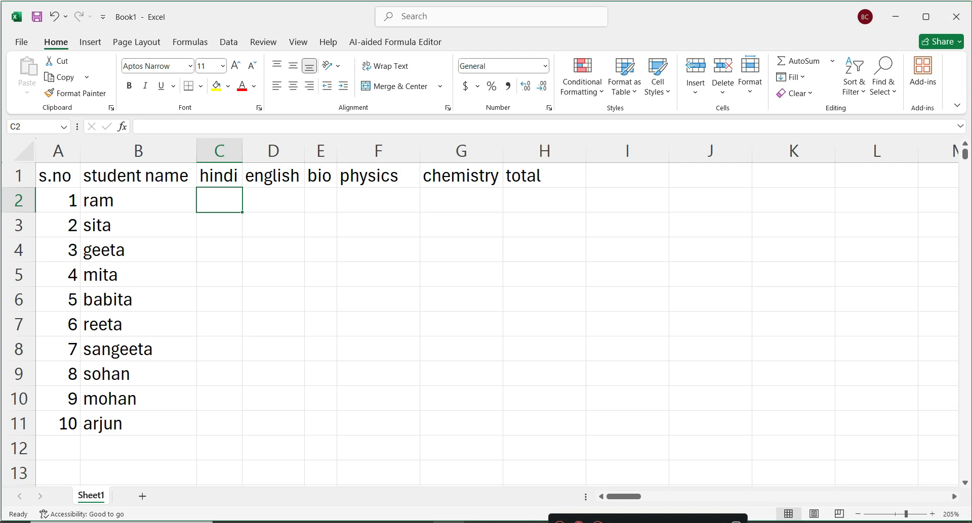
type("=rand")
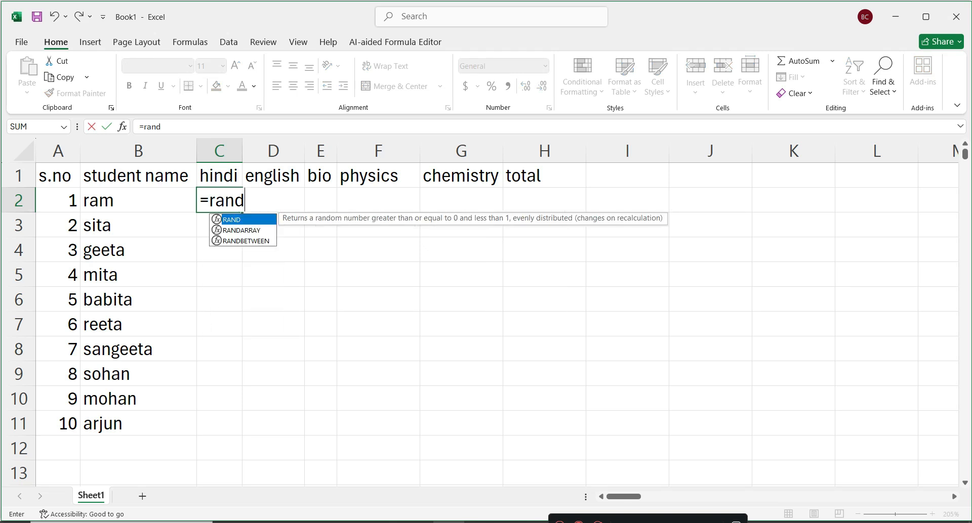
key("Down")
key("Down")
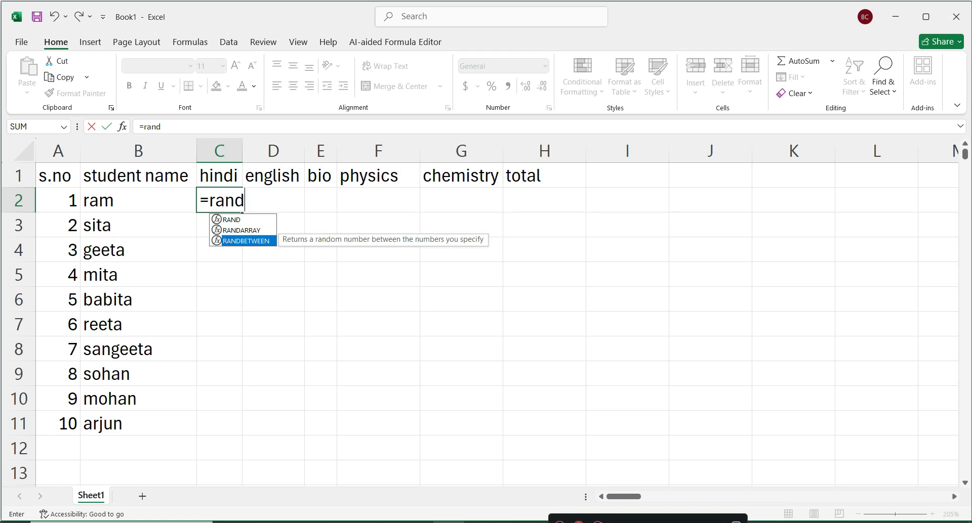
key("Tab")
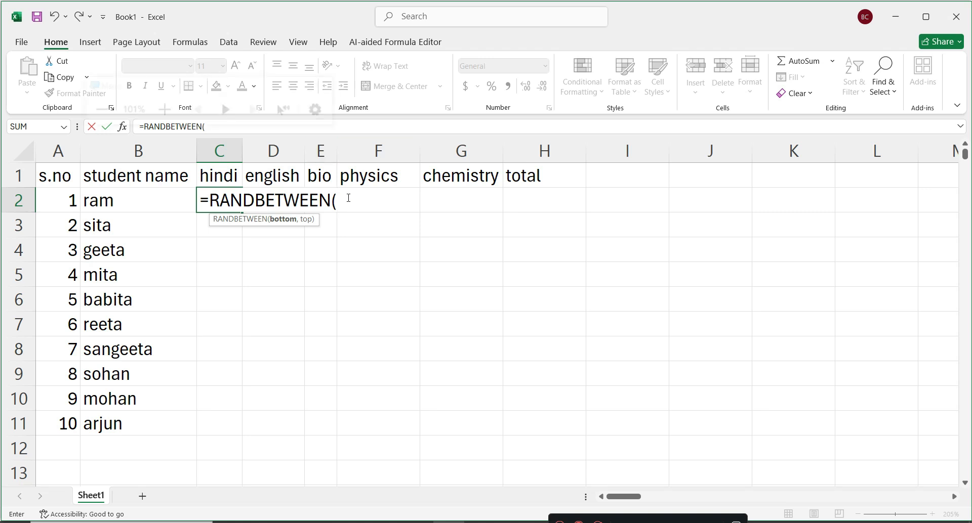
key("super+plus")
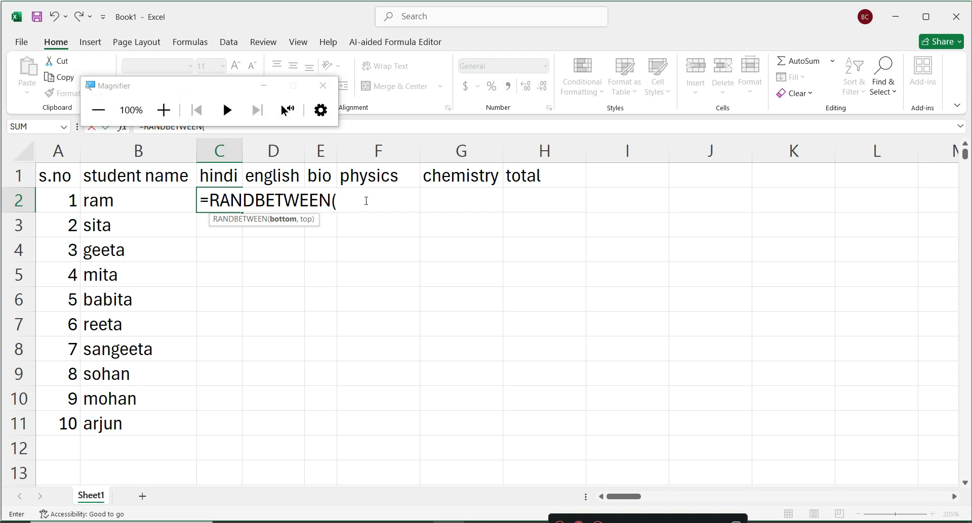
key("super+plus")
key("super+plus")
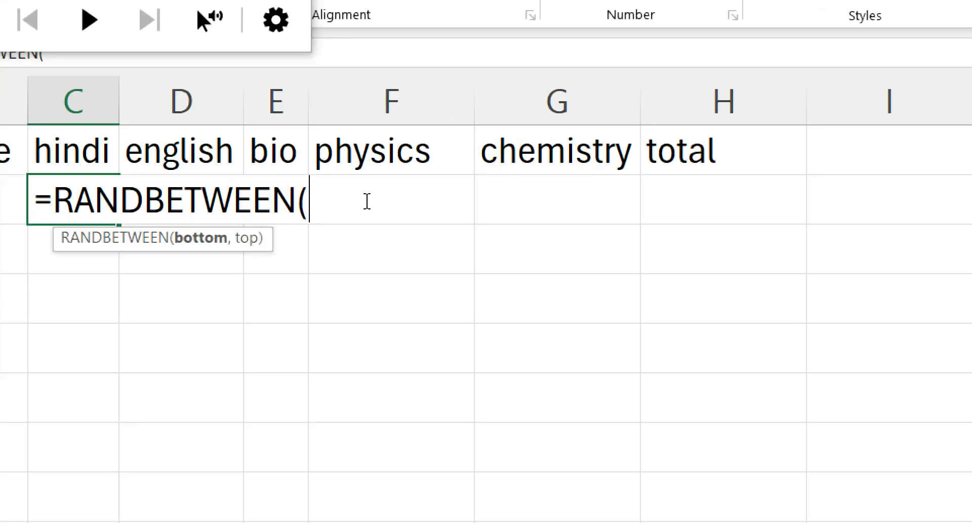
left_click(305, 173)
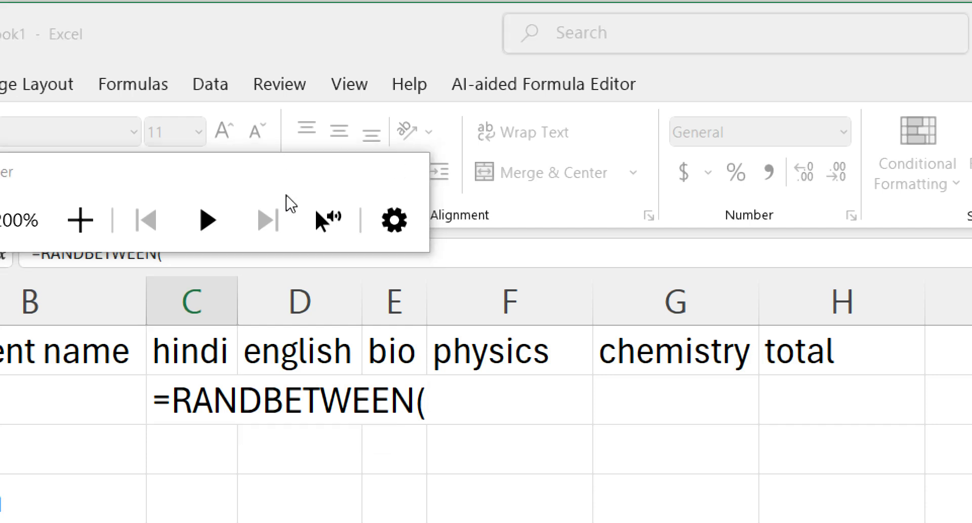
type("10")
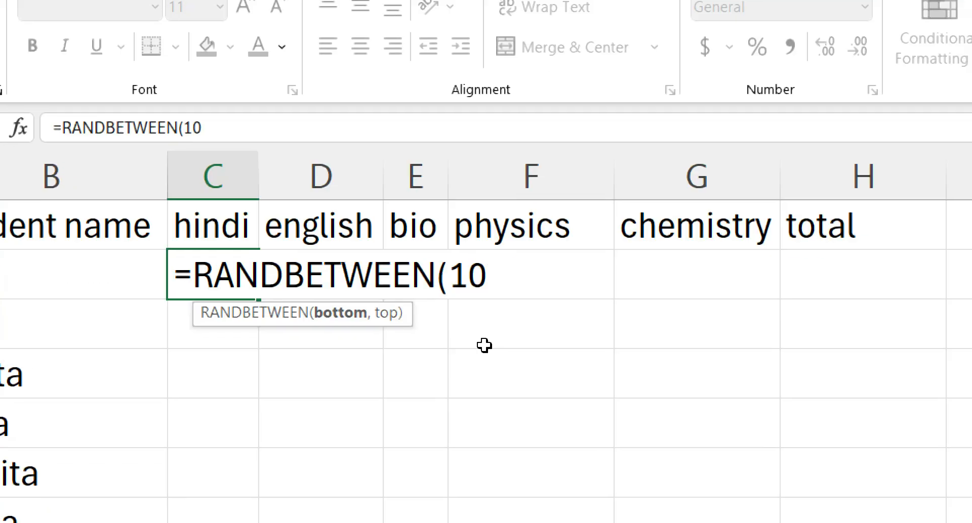
type(",")
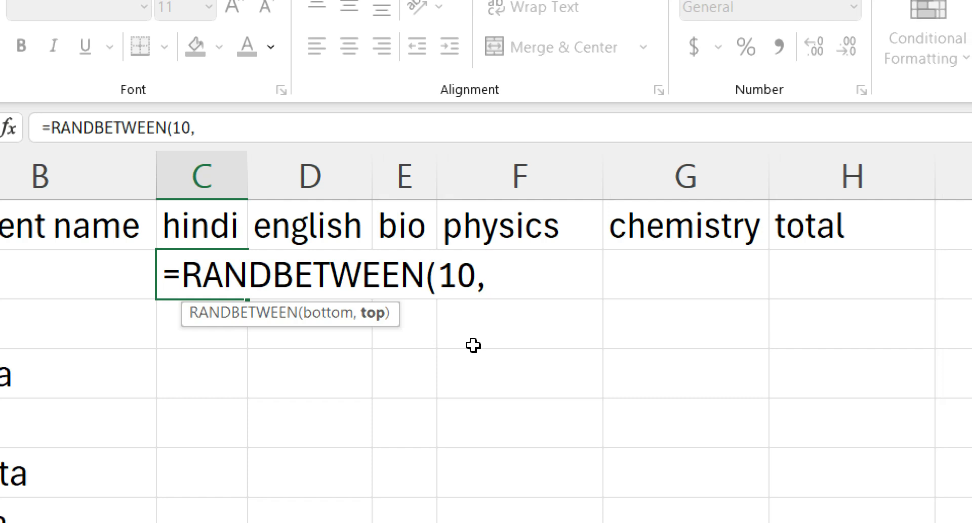
type("99")
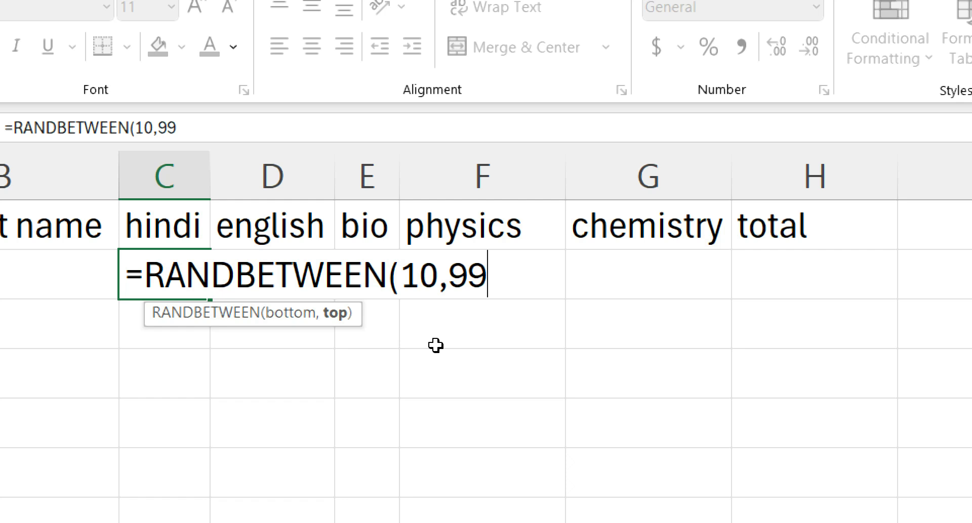
type(")")
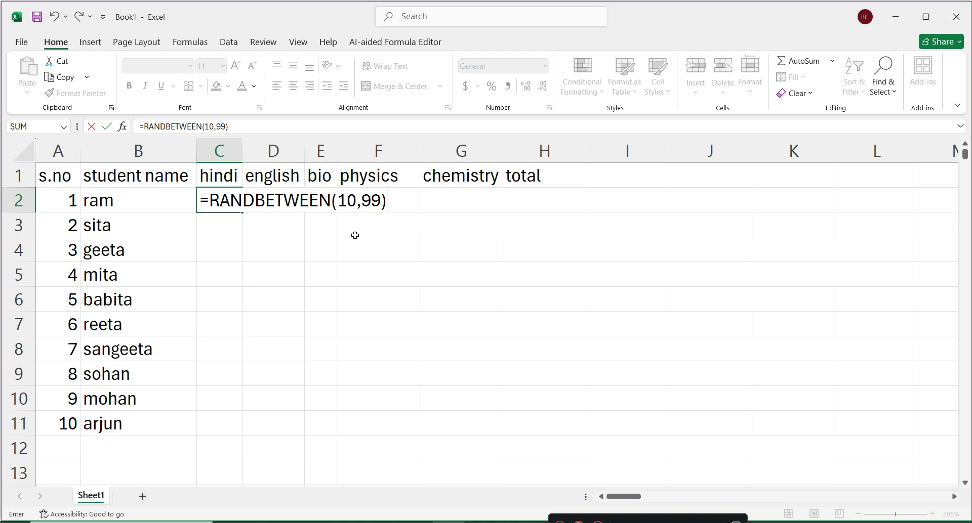
key("Return")
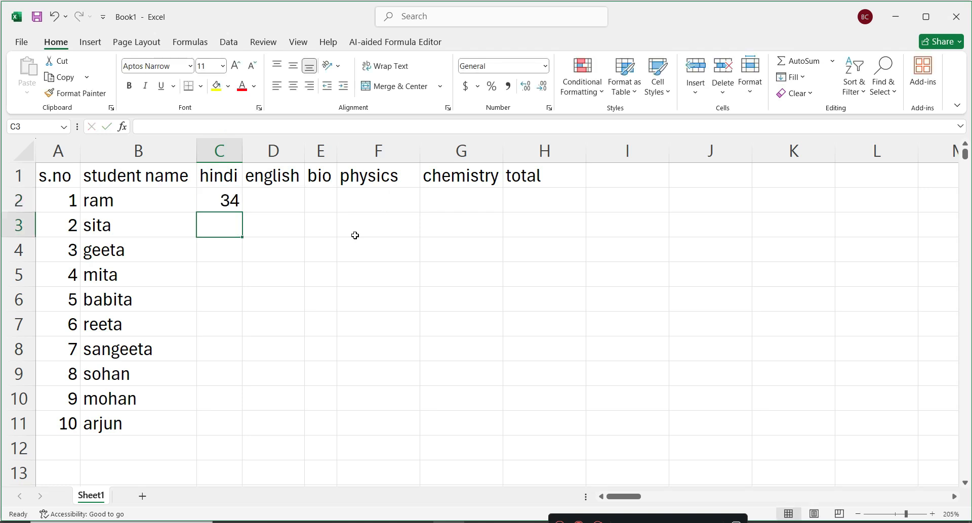
left_click(231, 201)
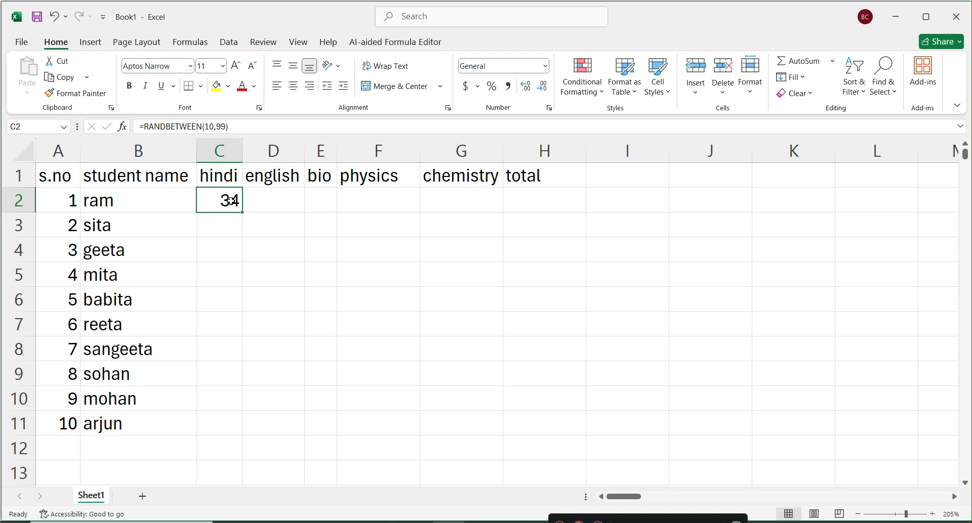
key("ctrl+Down")
scroll(433, 238, "up", 11)
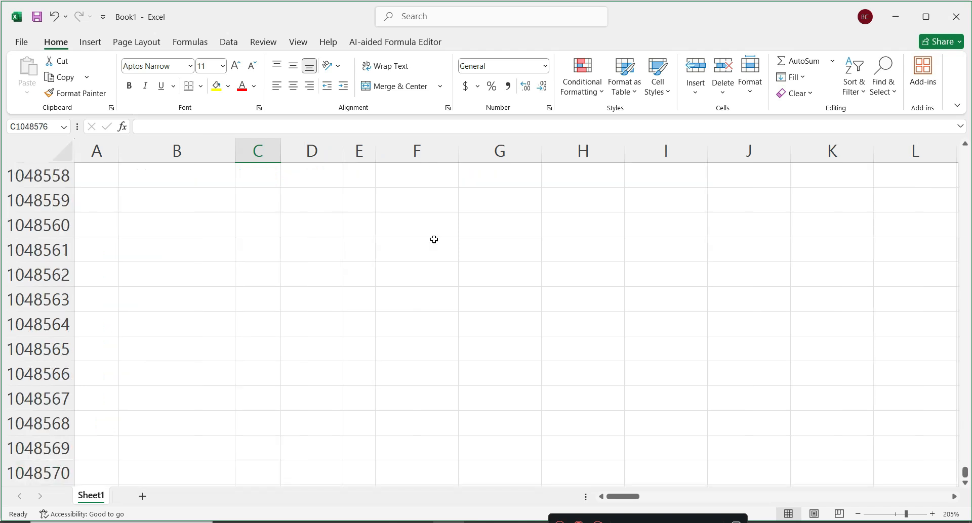
key("ctrl+Up")
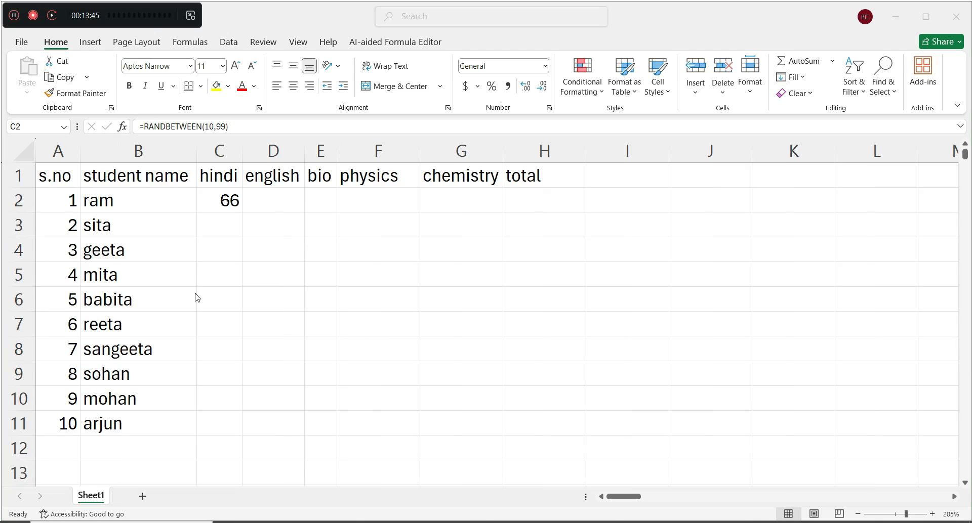
left_click_drag(126, 10, 665, 461)
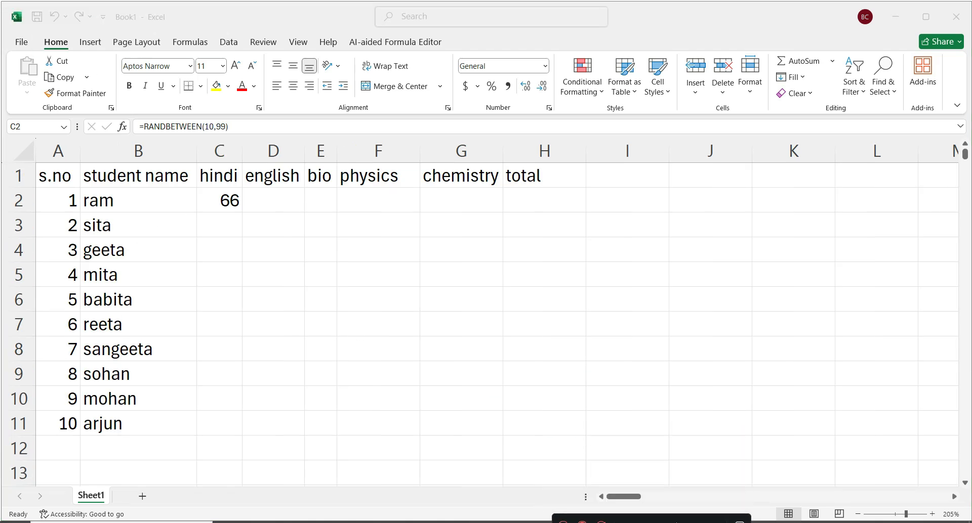
left_click(218, 200)
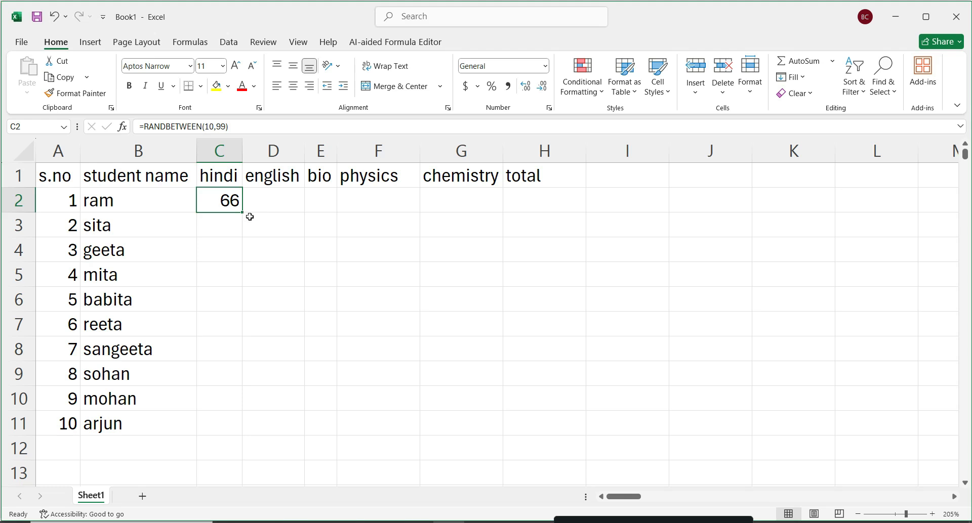
key("ctrl+d")
key("ctrl+z")
key("alt+d")
left_click(246, 216)
left_click(227, 199)
key("ctrl+y")
key("ctrl+z")
key("alt+d")
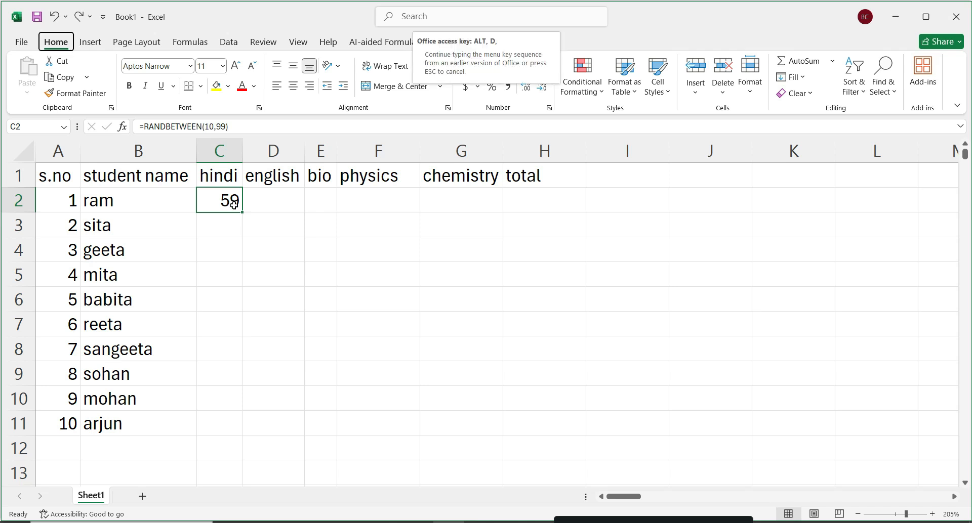
key("Escape")
Step: Try filling the random-number formula from C2 down to C11, and undo the fill
left_click_drag(226, 204, 241, 424)
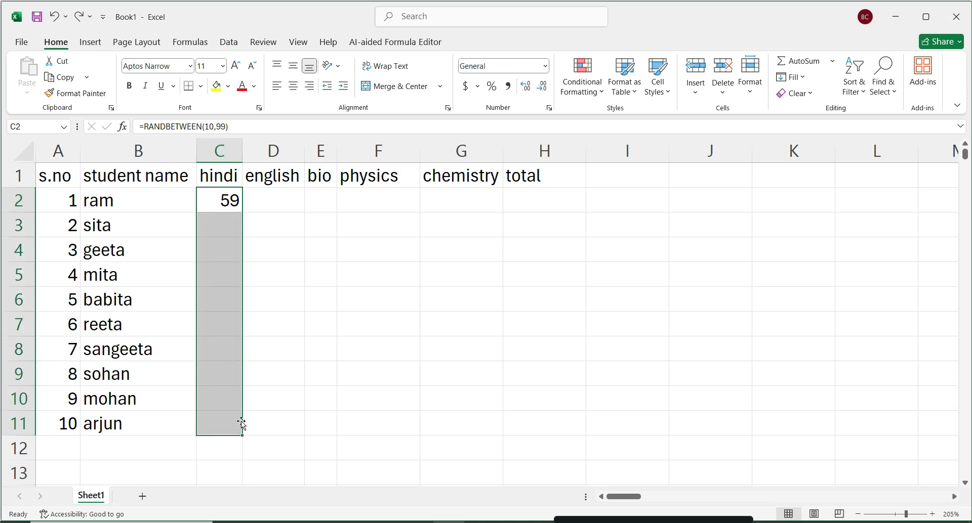
key("alt+d")
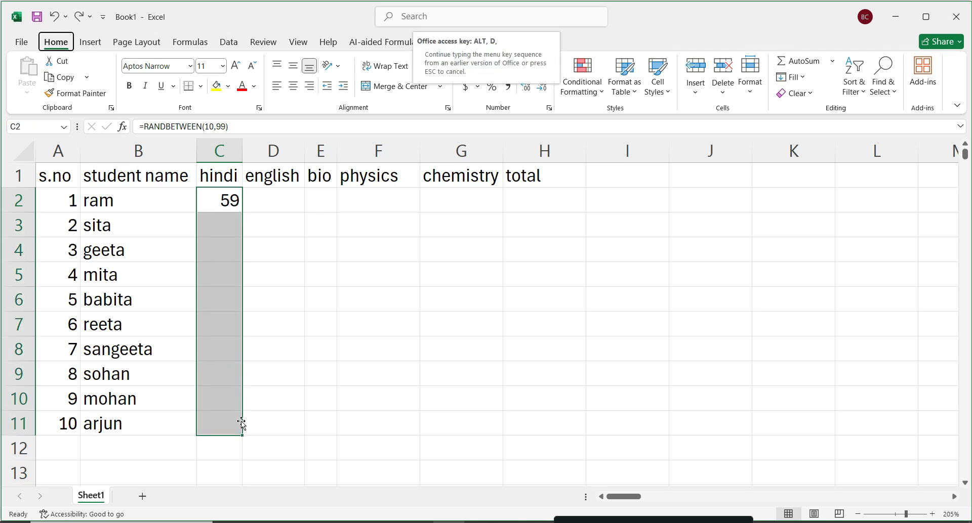
key("Escape")
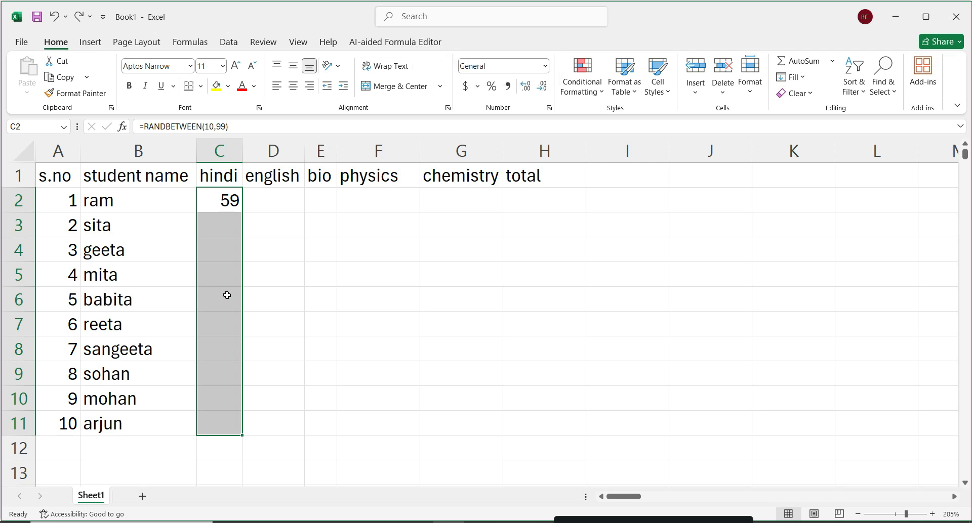
key("ctrl+d")
key("ctrl+z")
left_click(273, 248)
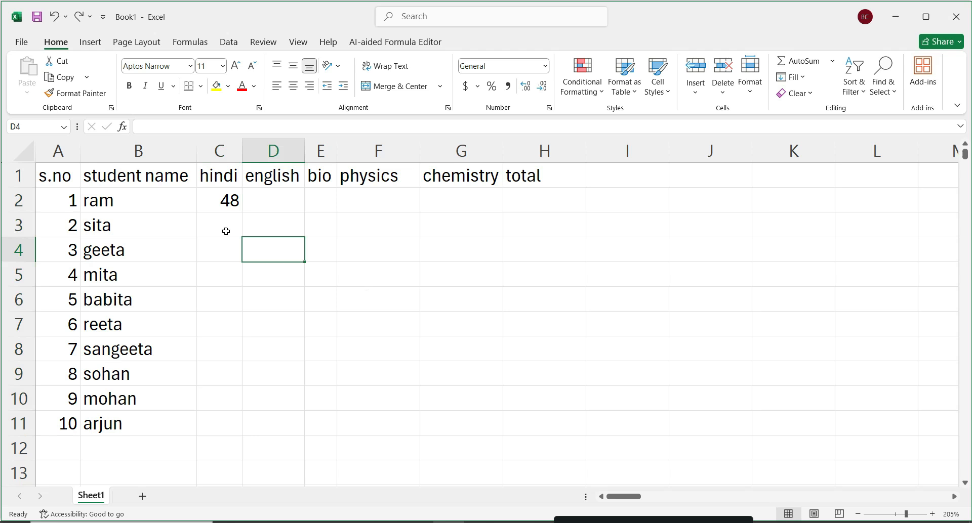
Step: Fill the RANDBETWEEN formula from C2 down through C11 to give every student hindi marks
left_click(230, 202)
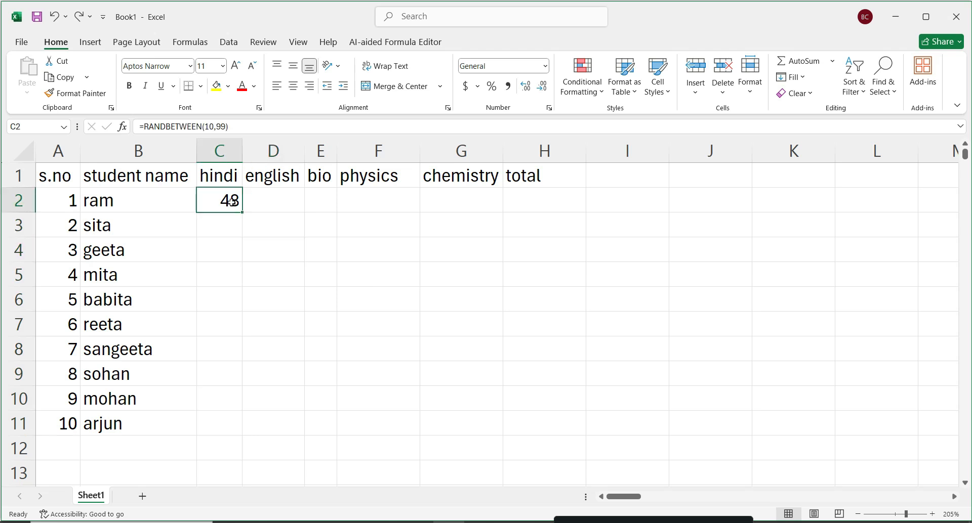
left_click_drag(230, 201, 236, 422)
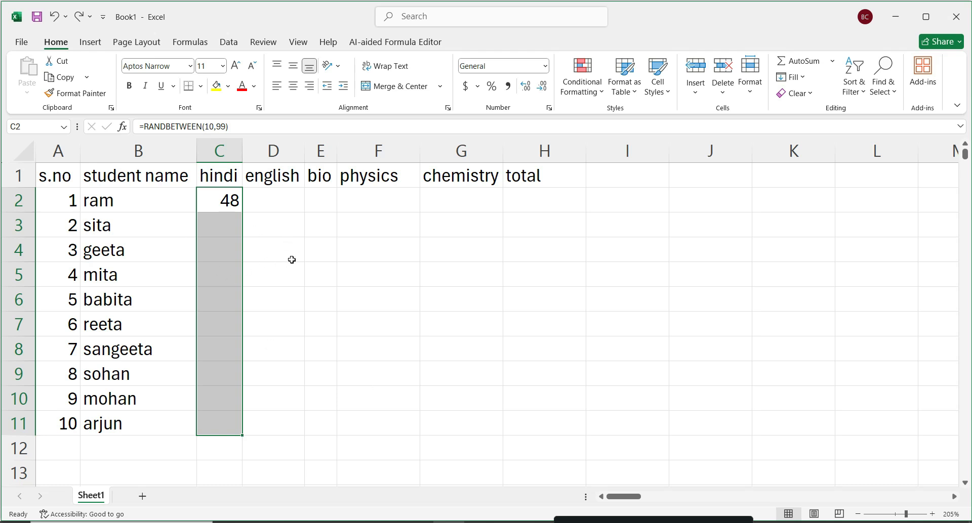
key("ctrl+d")
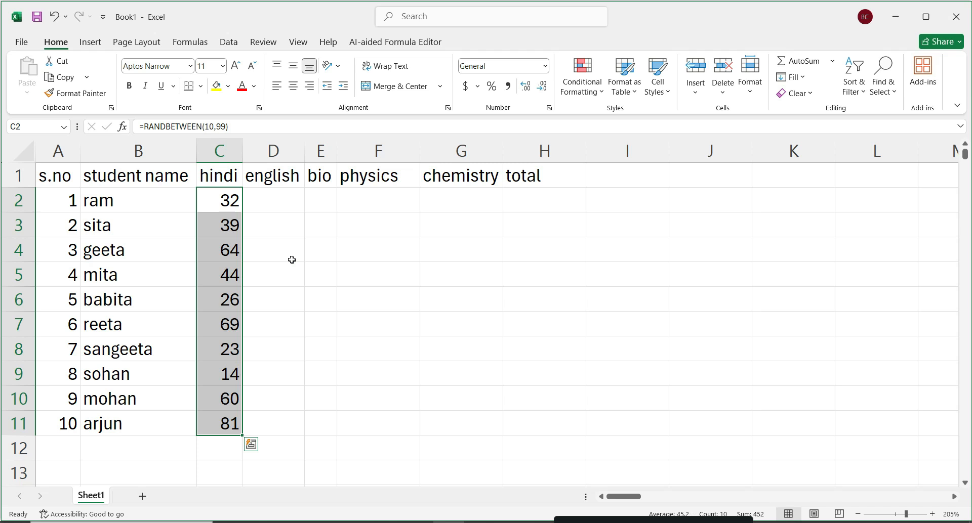
left_click(403, 201)
left_click_drag(212, 204, 224, 425)
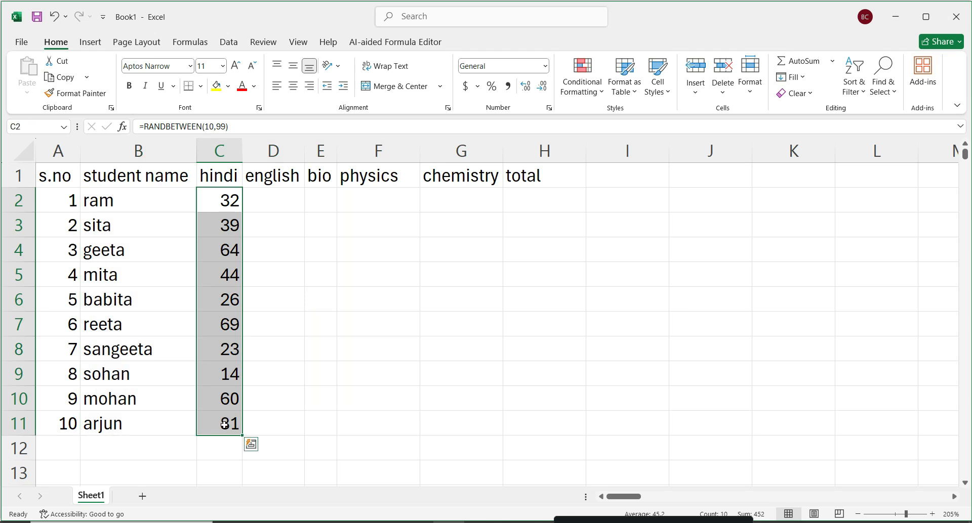
left_click(217, 251)
Step: Fill the hindi formulas in C2:C11 rightward across the english, bio and physics columns to F11
left_click_drag(227, 200, 380, 434)
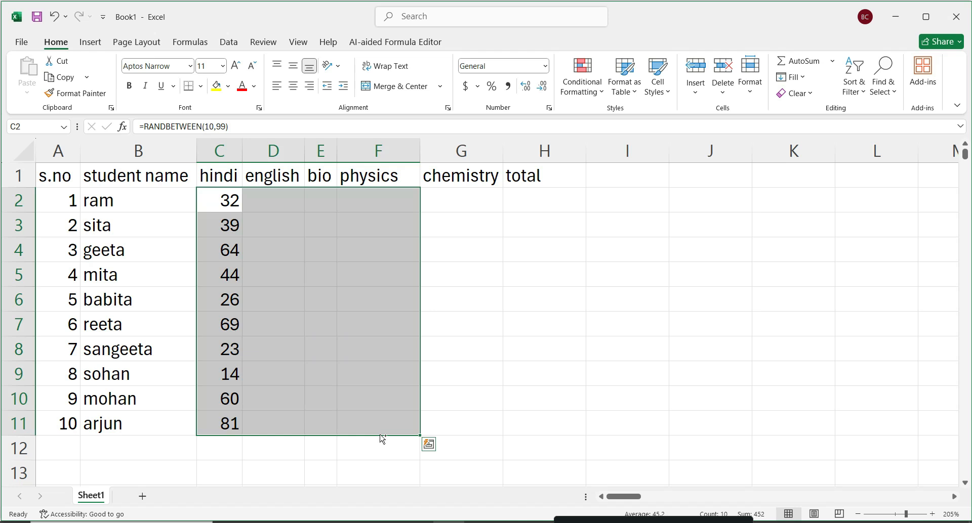
key("ctrl+r")
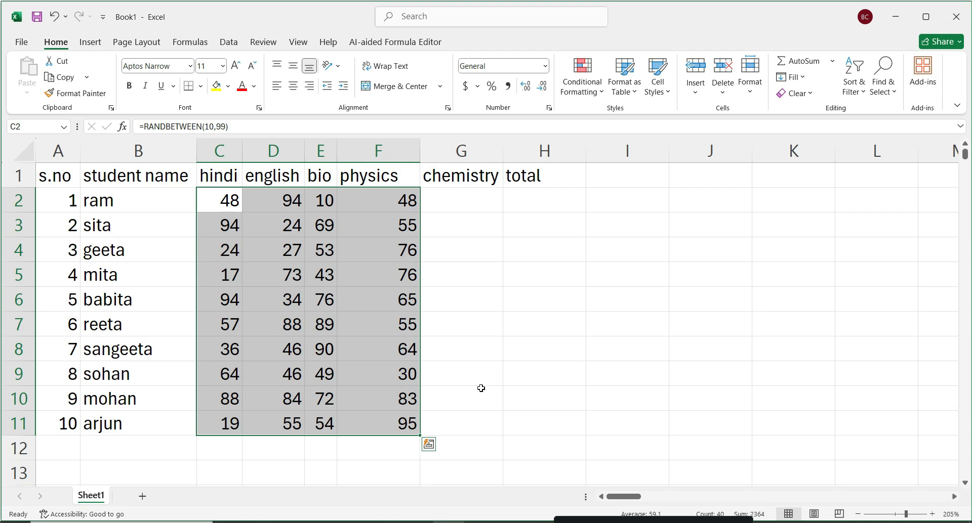
left_click_drag(418, 444, 469, 442)
Step: Fill the physics formulas in F2:F11 rightward into the chemistry column, G2:G11, and select the marks range C2:G11
left_click(394, 202)
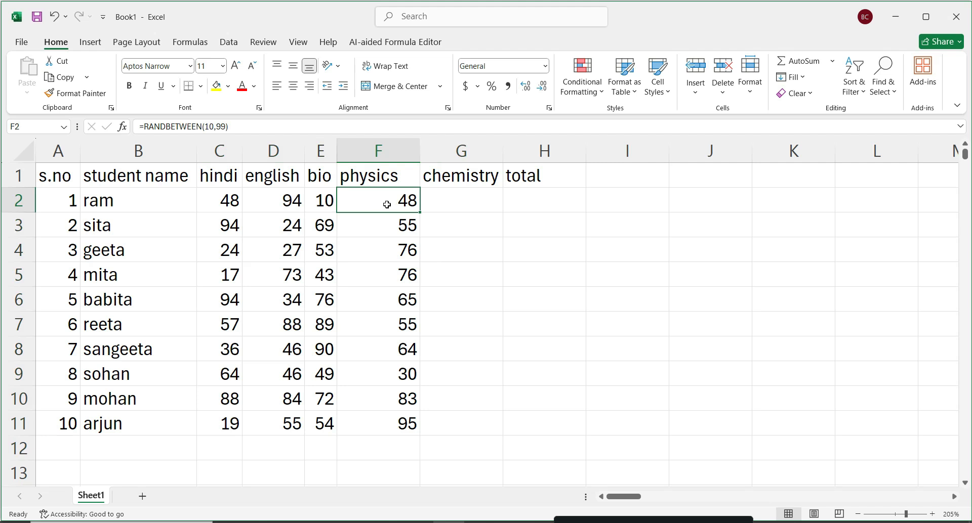
left_click_drag(390, 198, 463, 417)
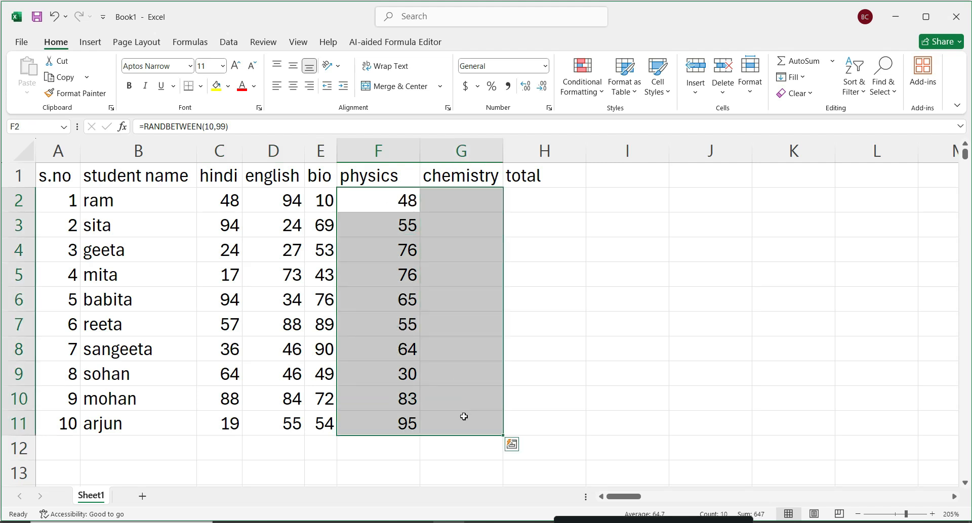
key("ctrl+r")
left_click_drag(478, 346, 478, 326)
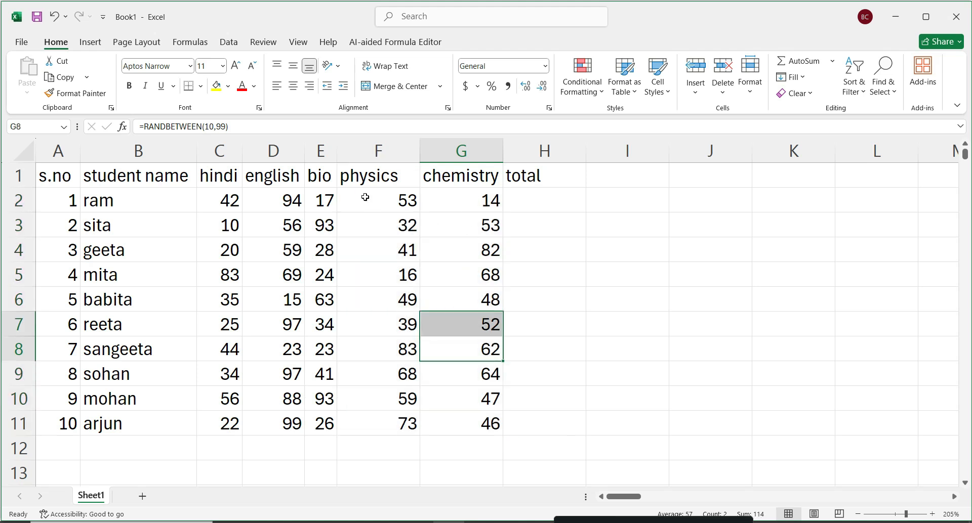
left_click_drag(230, 204, 478, 420)
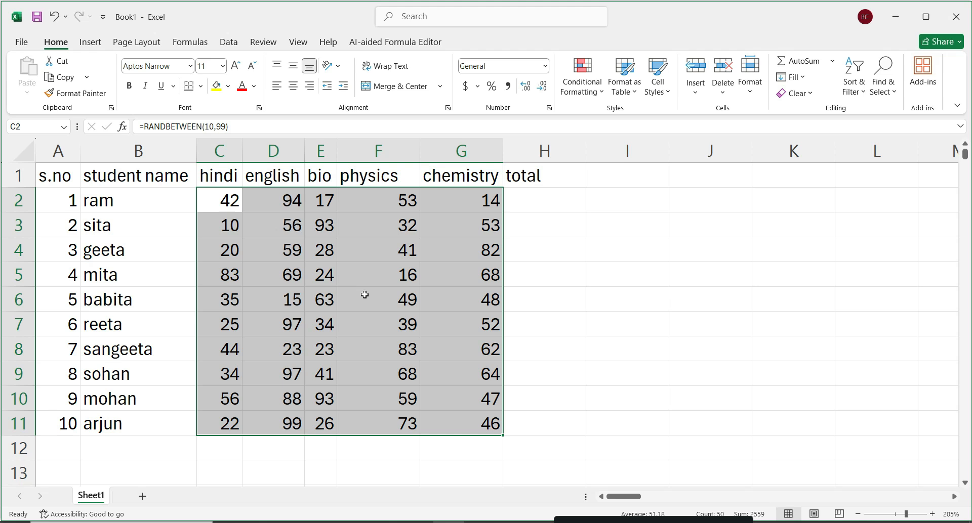
Step: Enter the column heading "average" in cell I1, beside the total heading
left_click(605, 173)
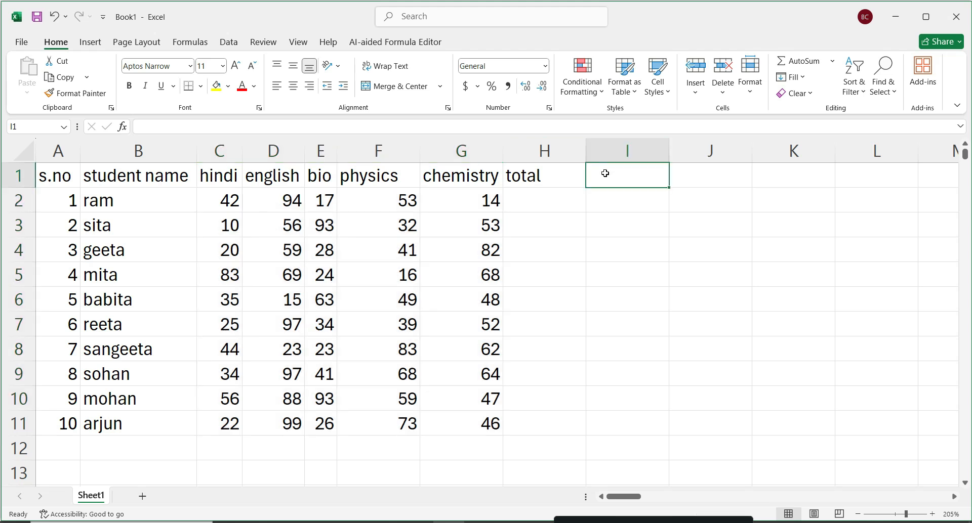
type("averag")
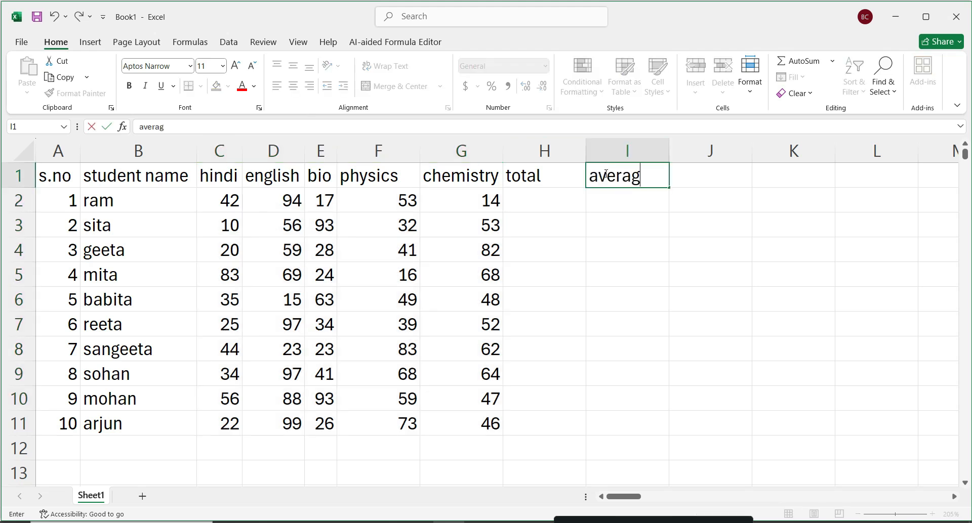
type("e")
left_click_drag(672, 522, 660, 514)
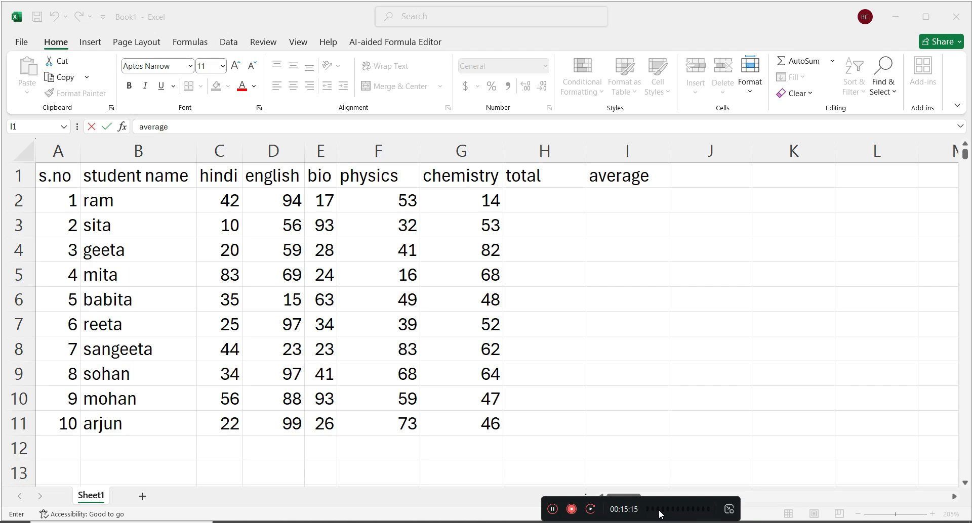